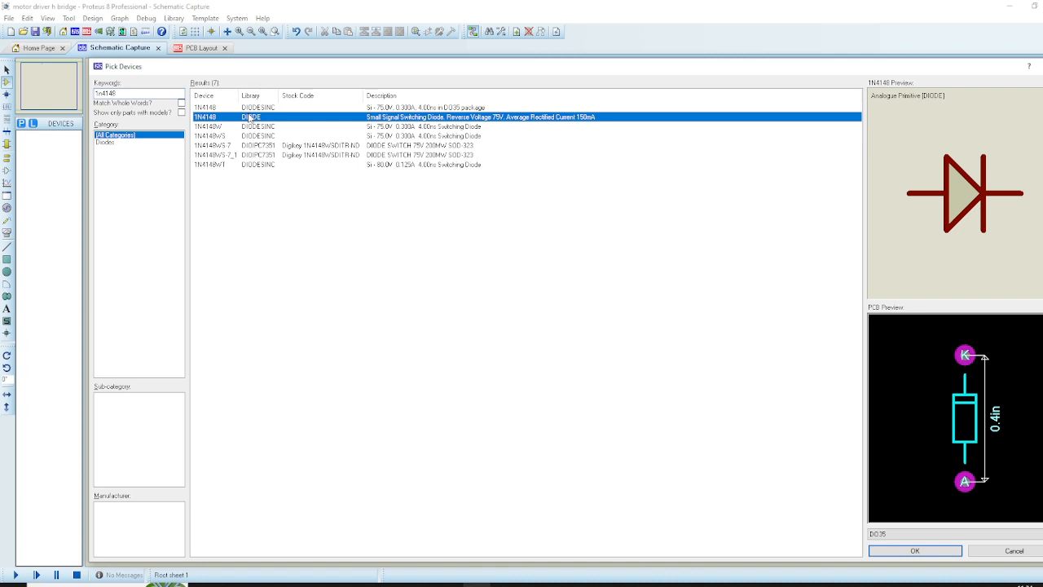
Add the 1N4148 switching diode from the DIODE library and the CONN-SIL2 connector to the project's device list
double_click(250, 119)
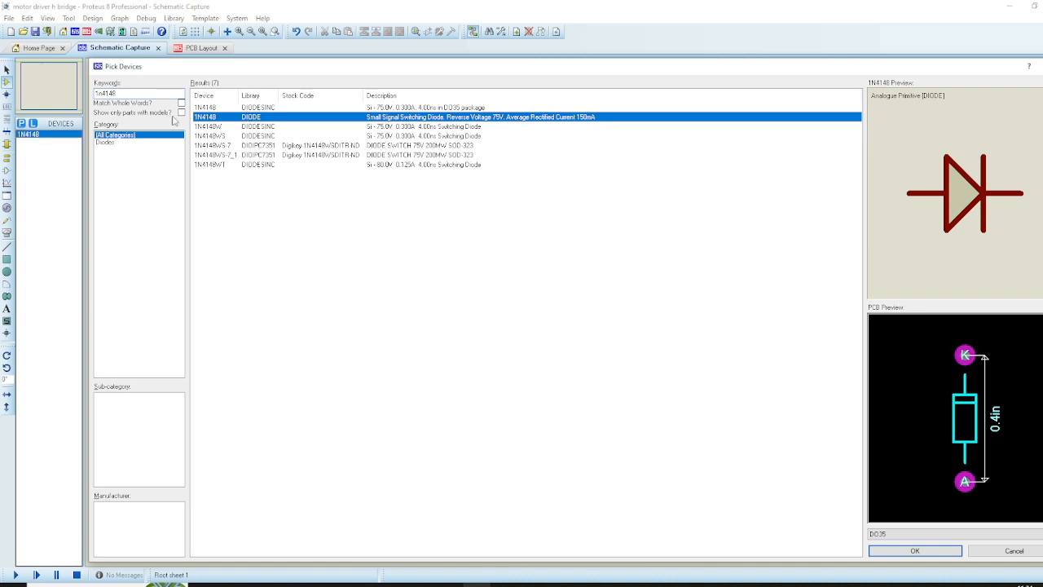
double_click(122, 91)
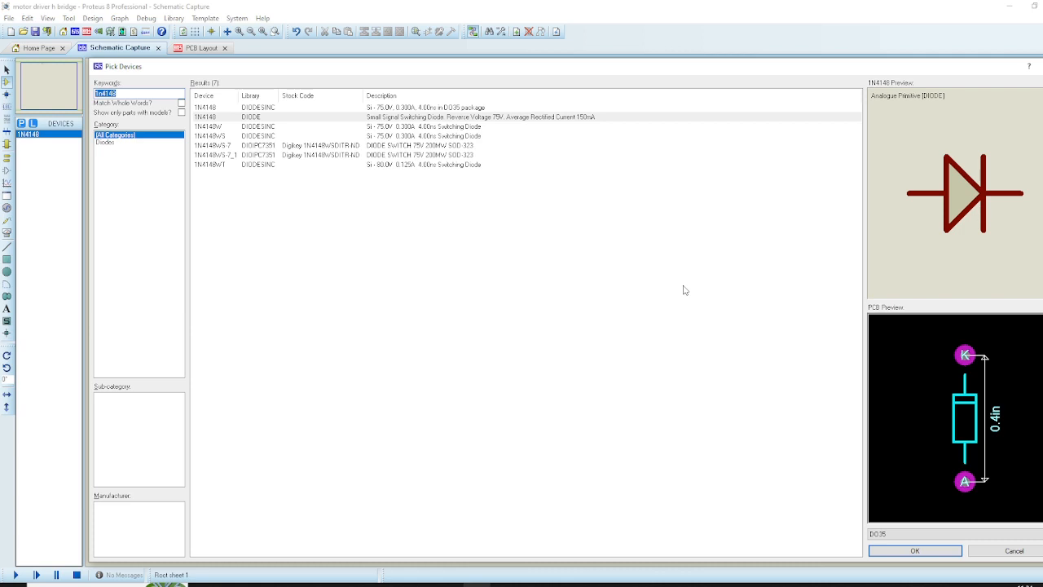
text(sil2)
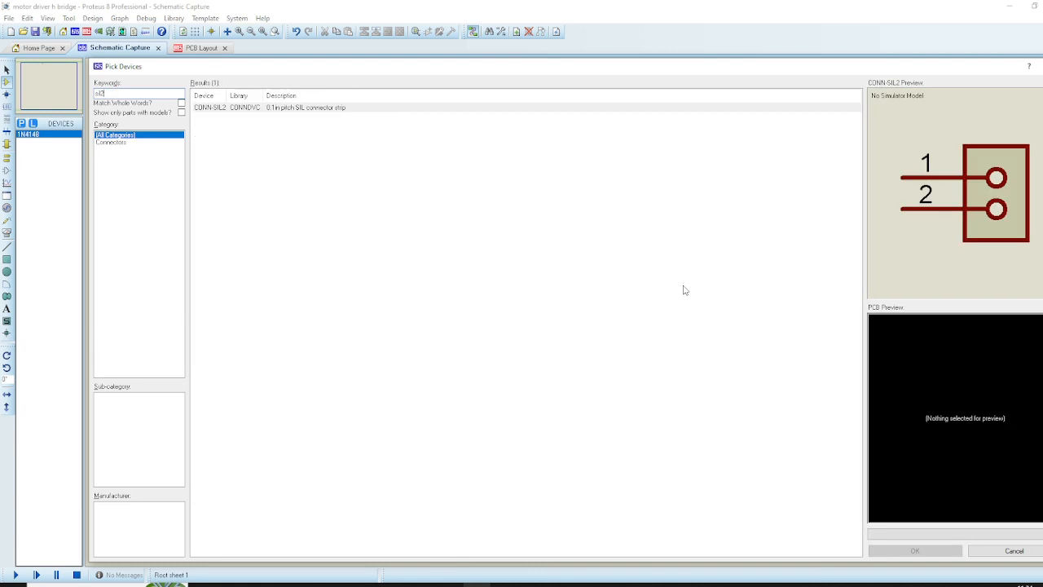
click(249, 108)
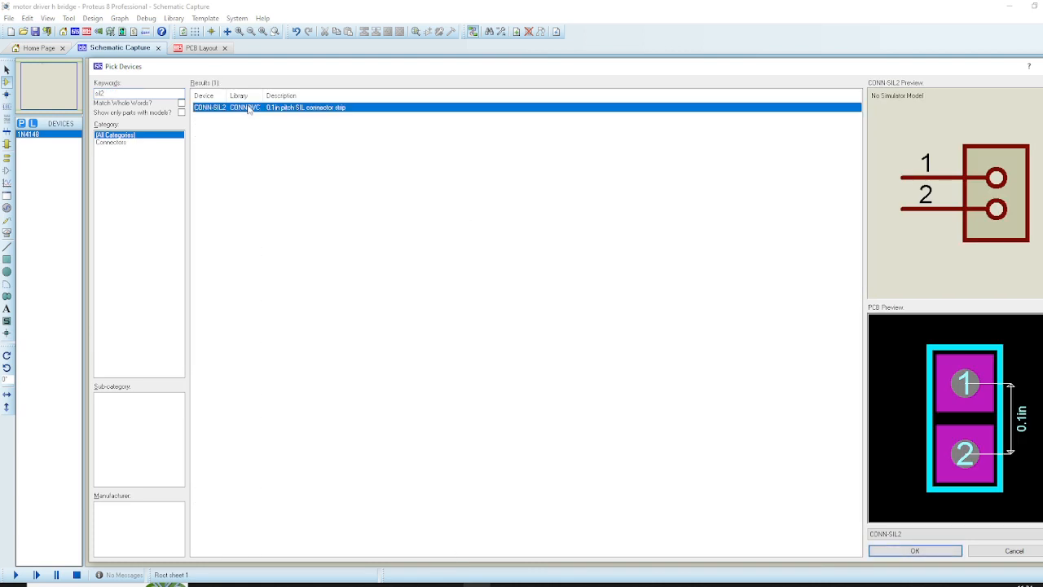
double_click(249, 108)
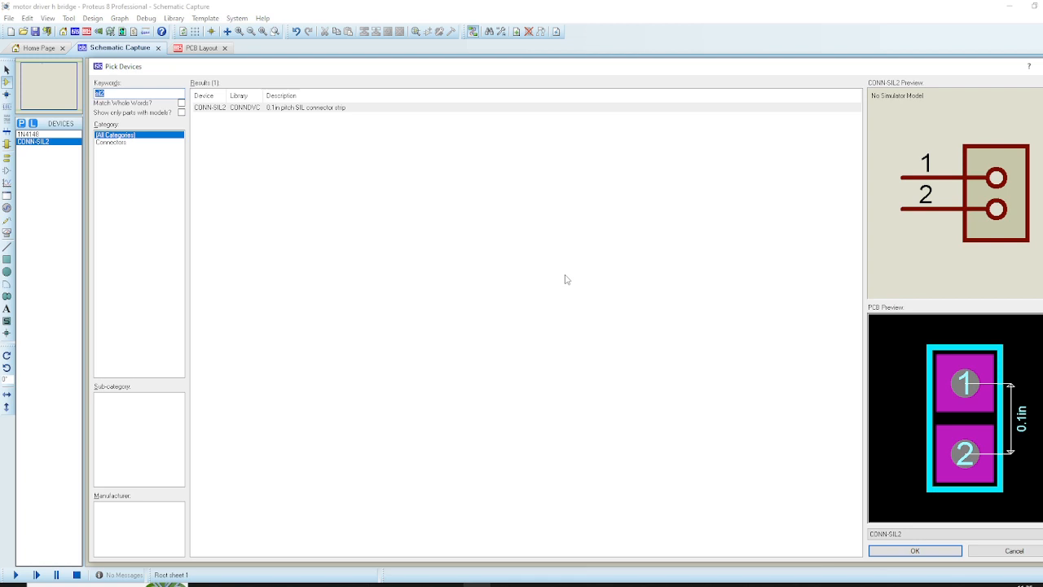
Add the MINRES1K 1k resistor and the TIP41 NPN power transistor to the device list and finish picking devices
text(minres1k)
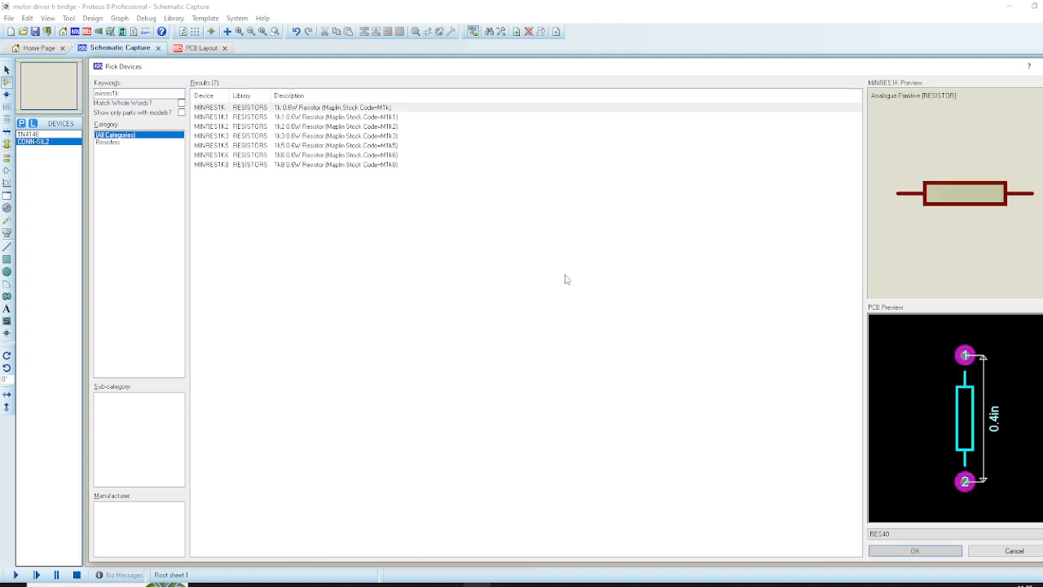
click(222, 108)
double_click(223, 111)
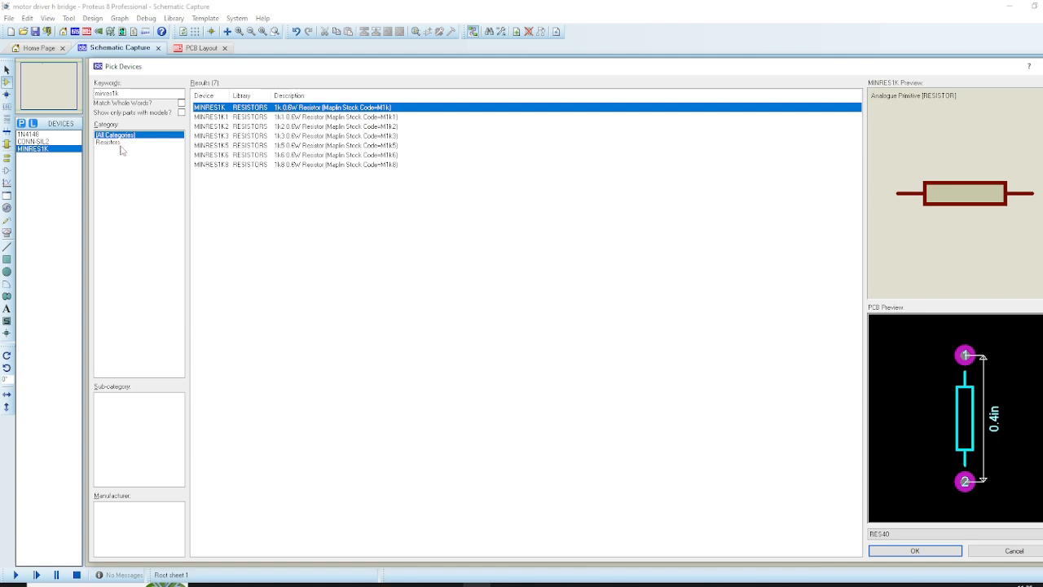
drag(124, 93, 75, 103)
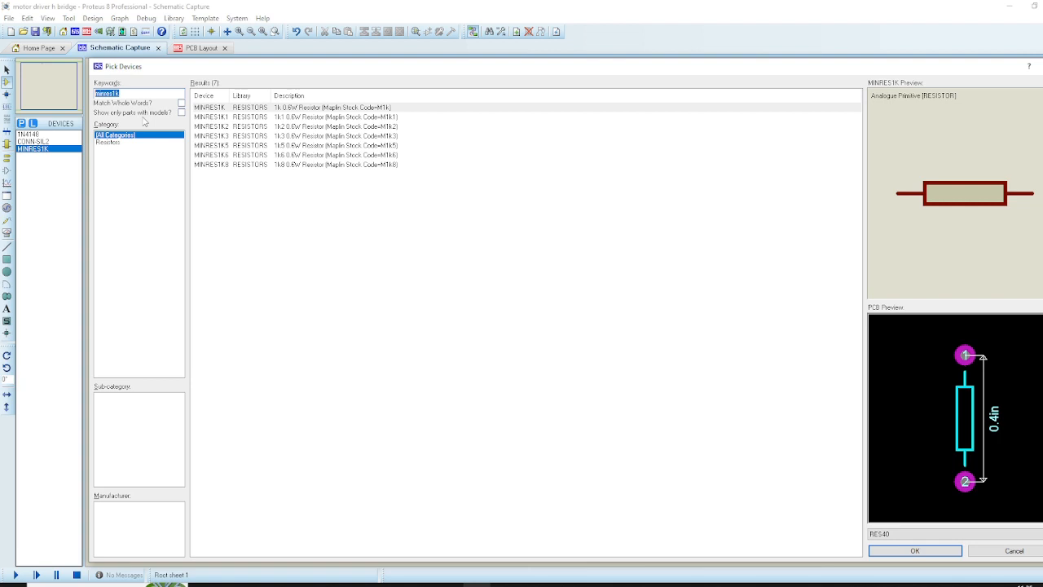
text(tip41)
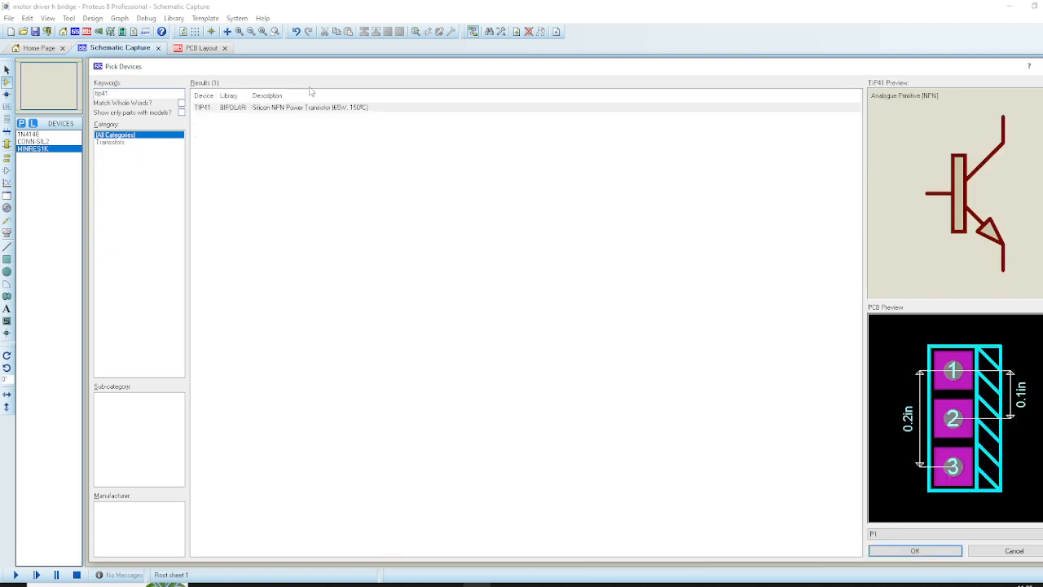
click(276, 107)
key(Return)
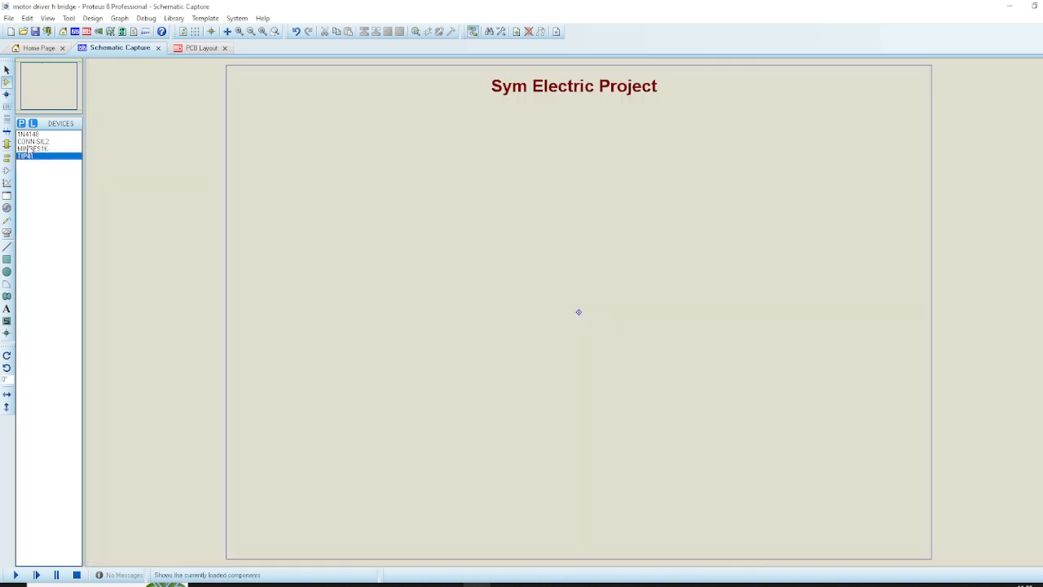
Place four TIP41 transistors on the sheet in a two-by-two arrangement, leaving space between the two columns
click(31, 156)
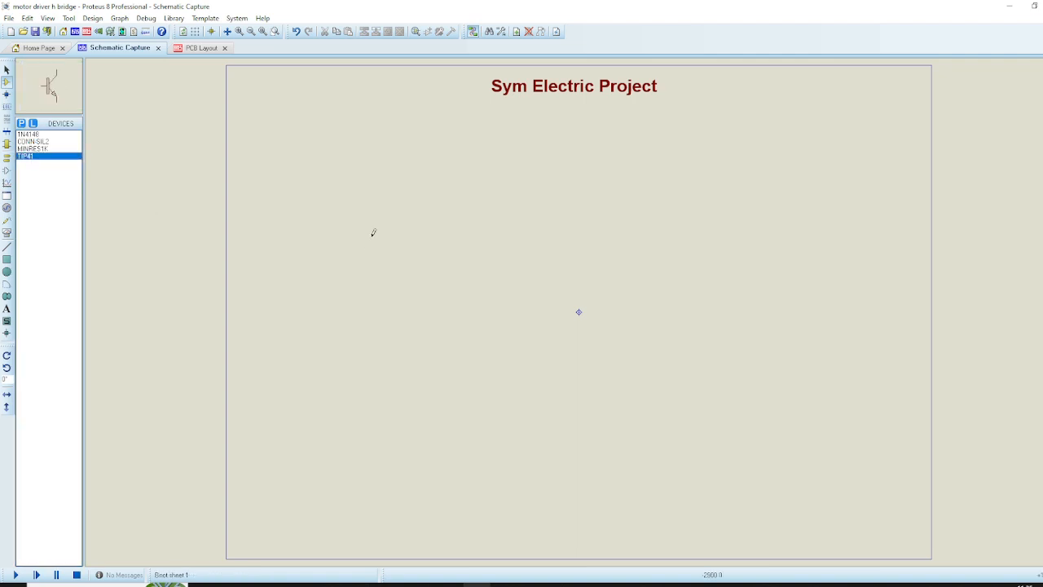
click(479, 230)
click(480, 210)
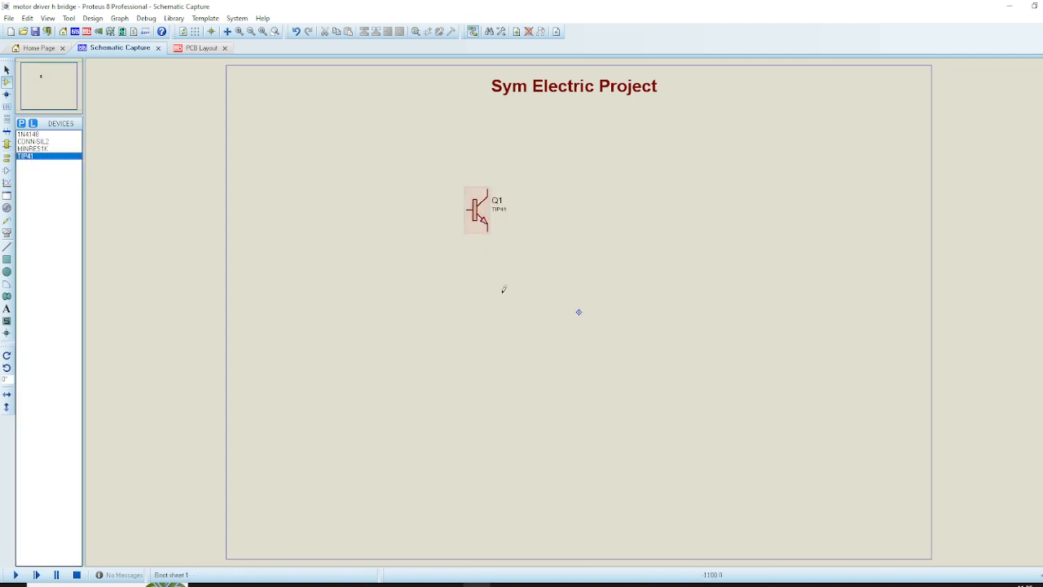
click(481, 300)
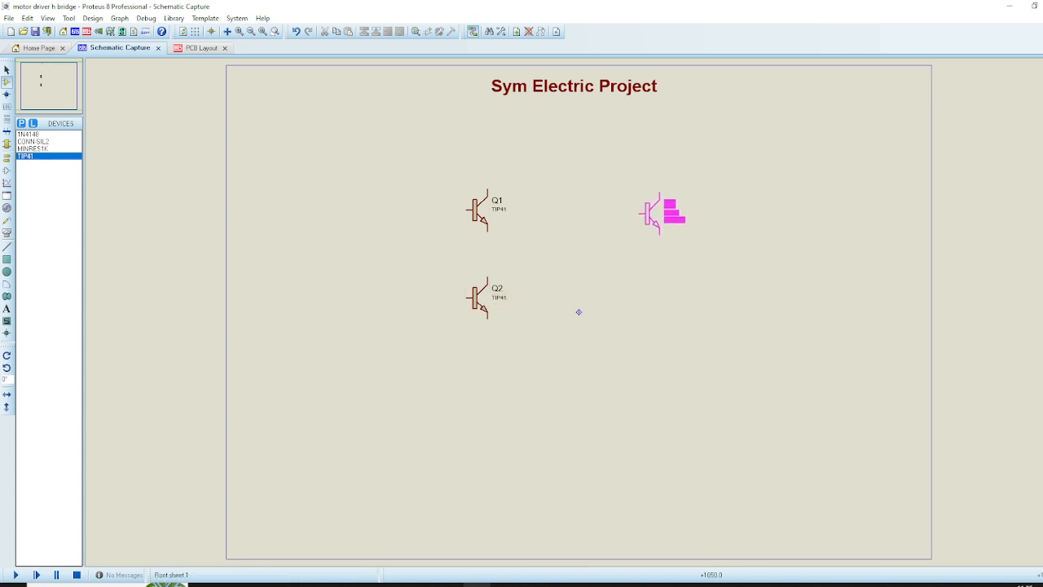
click(652, 211)
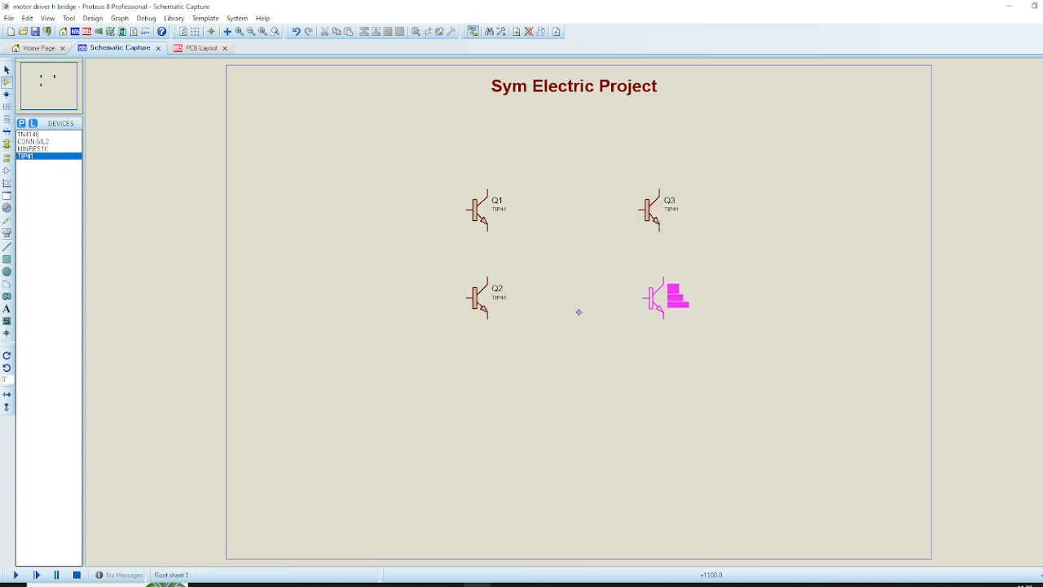
click(657, 298)
Mirror the right-hand transistors Q4 and Q3 horizontally so their bases face outwards
right_click(658, 299)
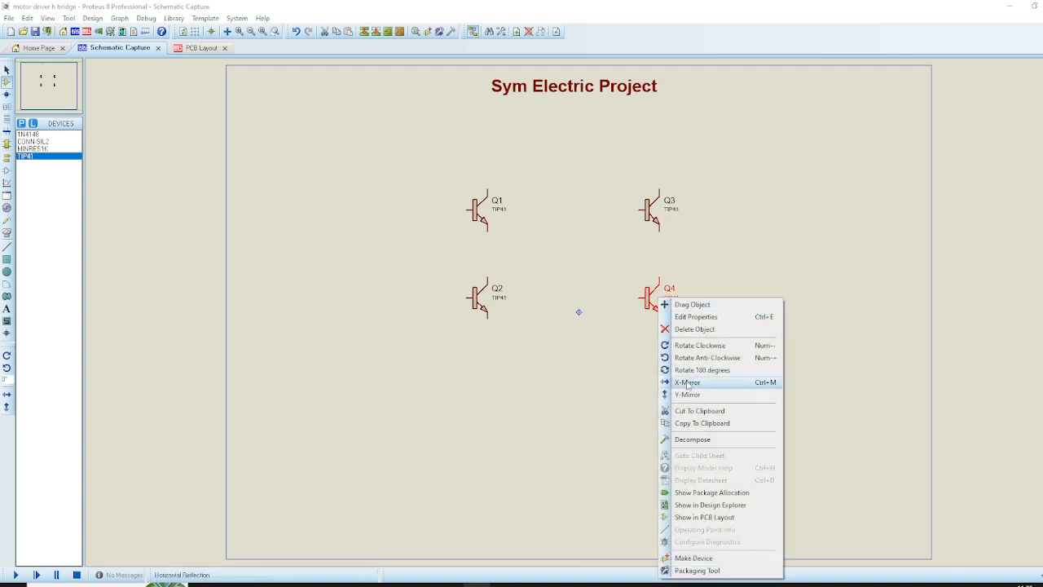
click(686, 383)
right_click(666, 211)
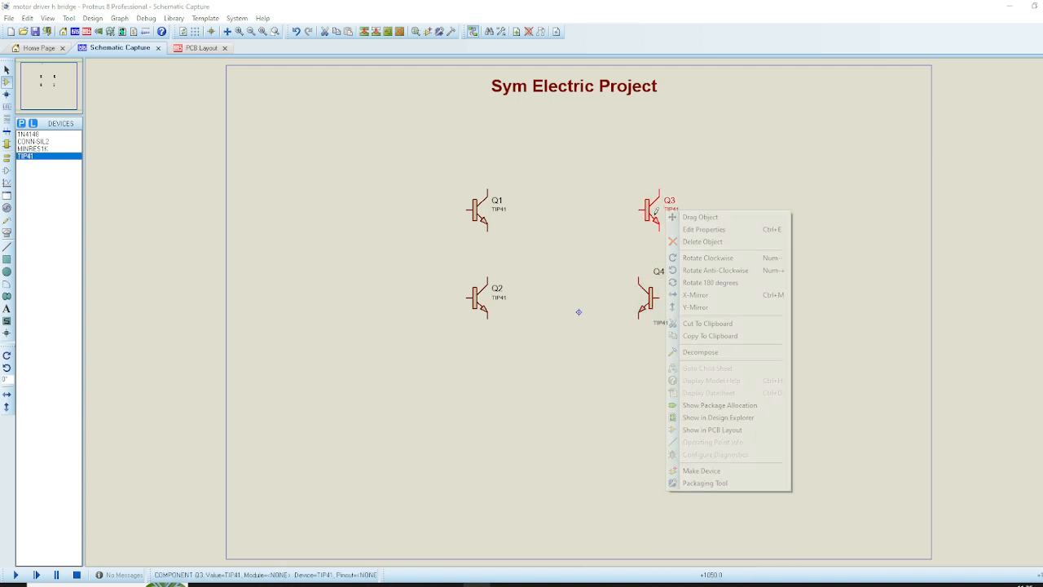
click(709, 295)
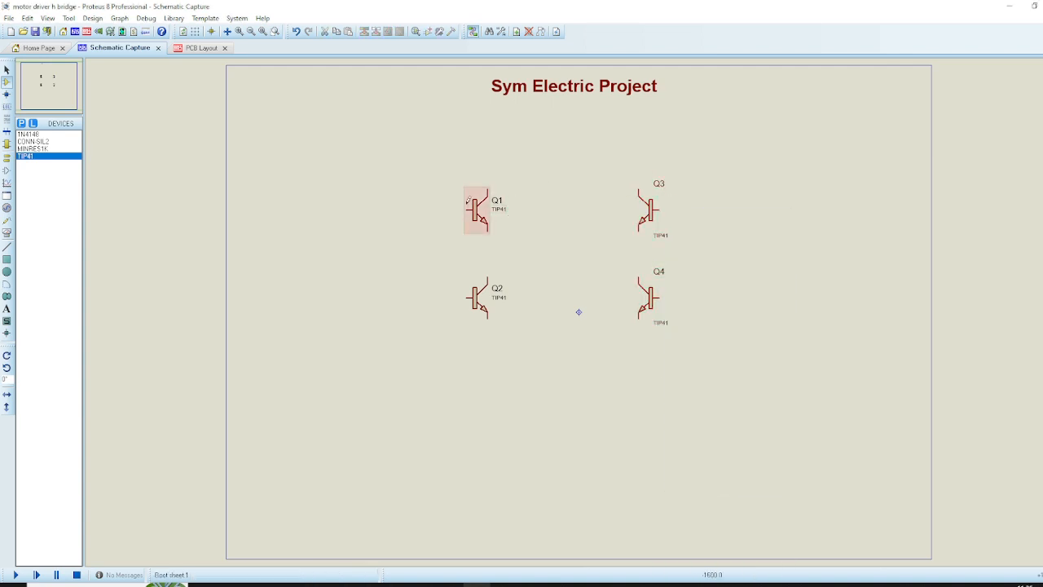
Wire the four transistors as a bridge, joining the upper collectors, the lower emitters, and each upper emitter to the collector below
click(487, 191)
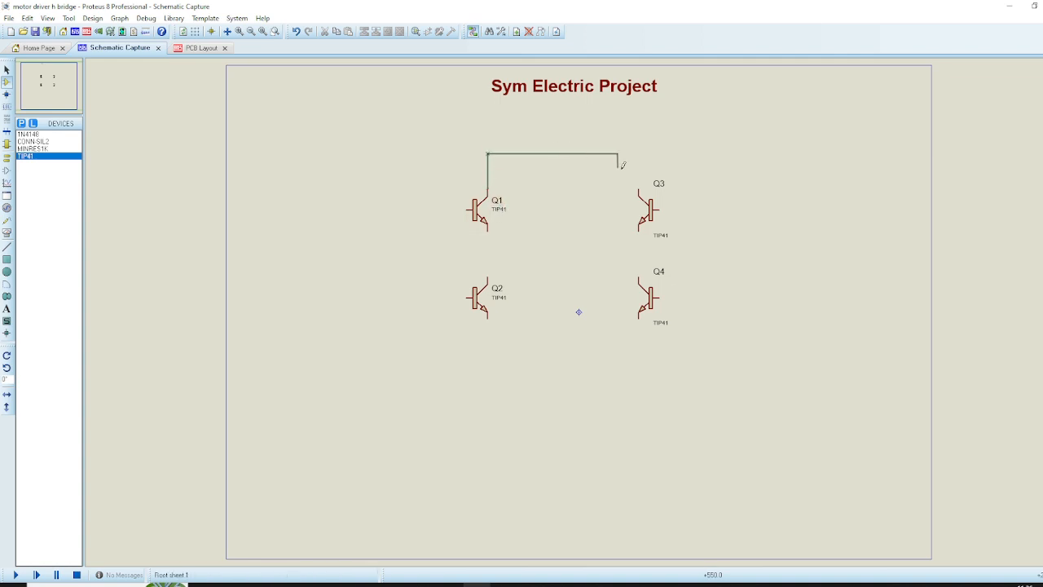
click(638, 191)
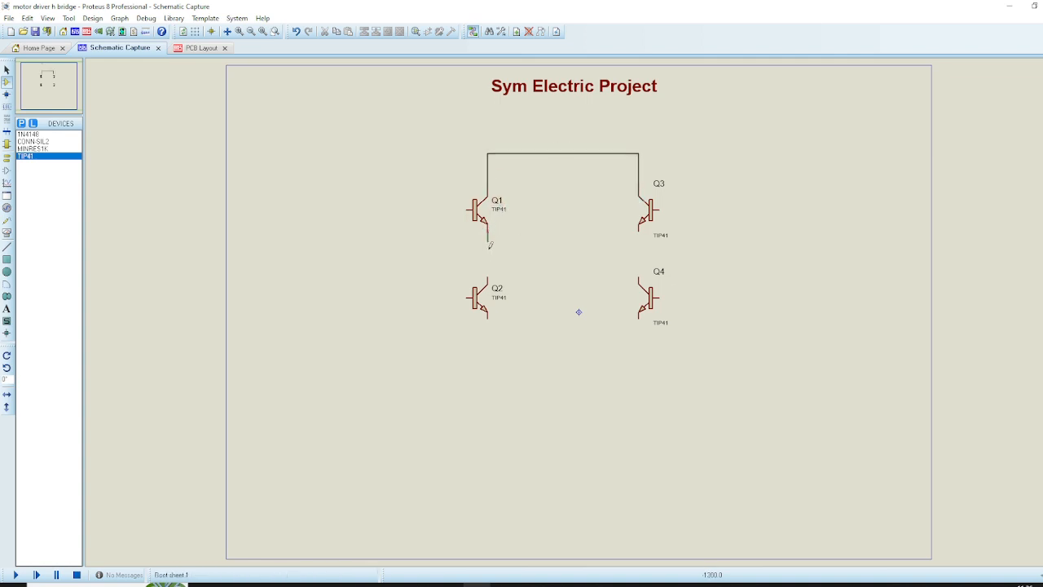
click(488, 238)
click(487, 278)
click(487, 318)
click(638, 331)
click(638, 279)
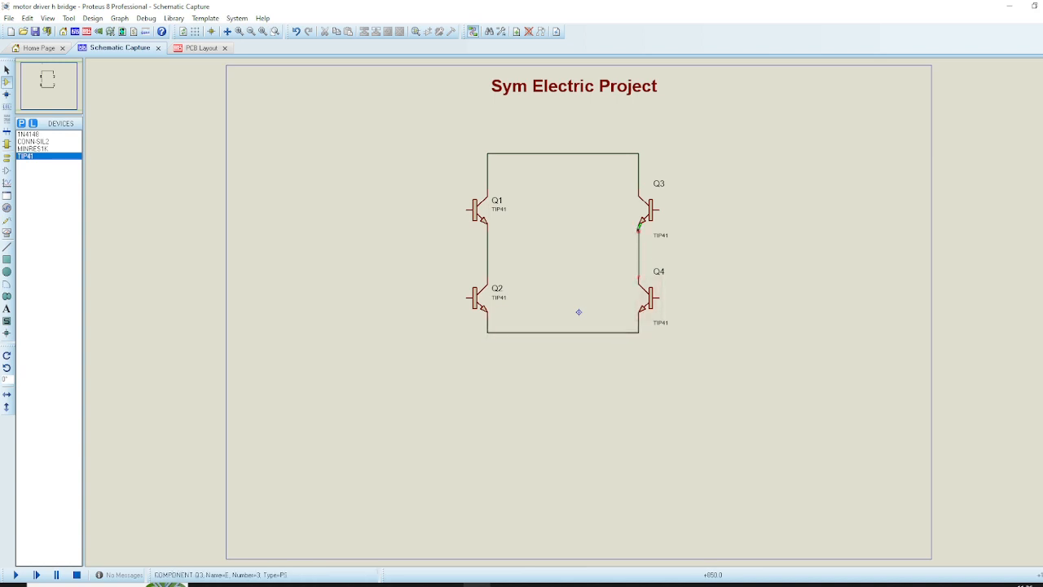
click(638, 229)
Place four MINRES1K resistors, one beside the base of each transistor
click(32, 148)
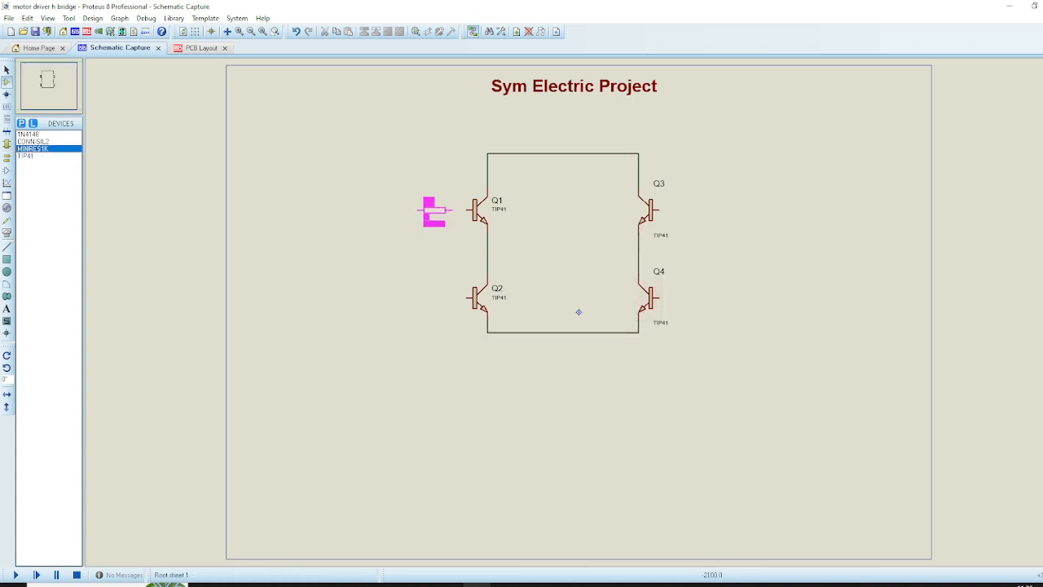
click(436, 210)
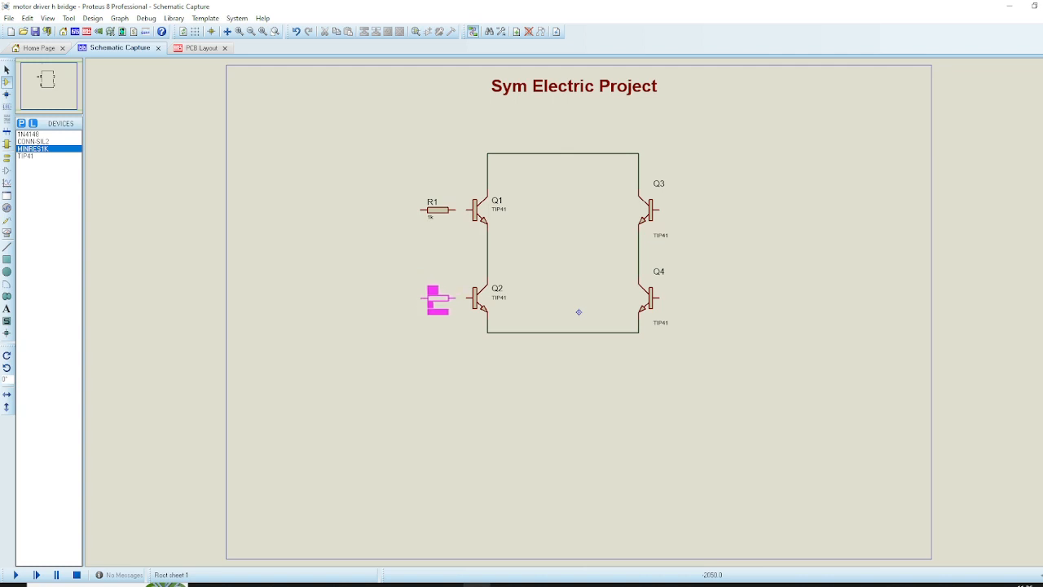
click(437, 298)
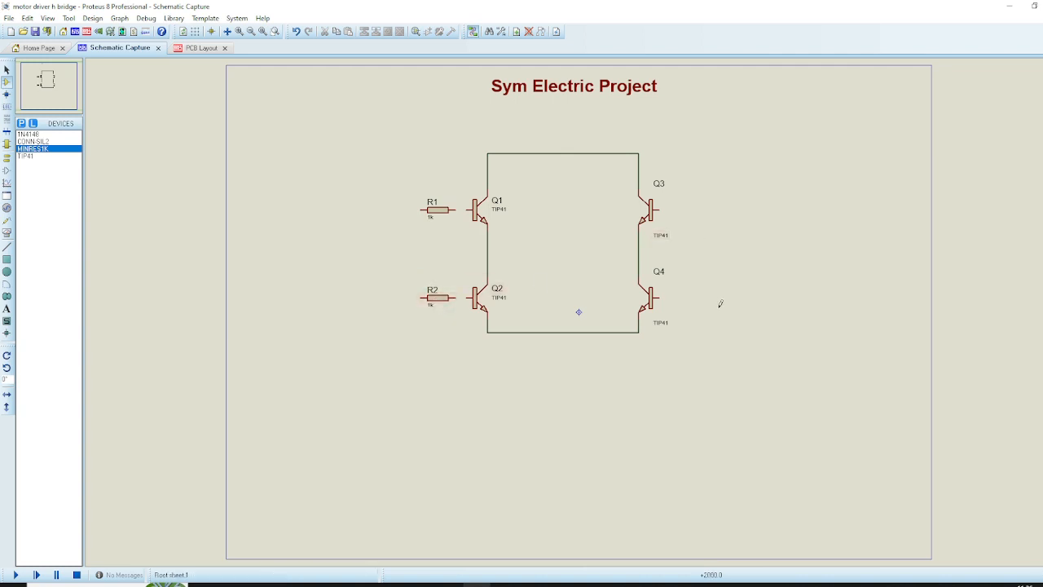
click(689, 210)
click(688, 298)
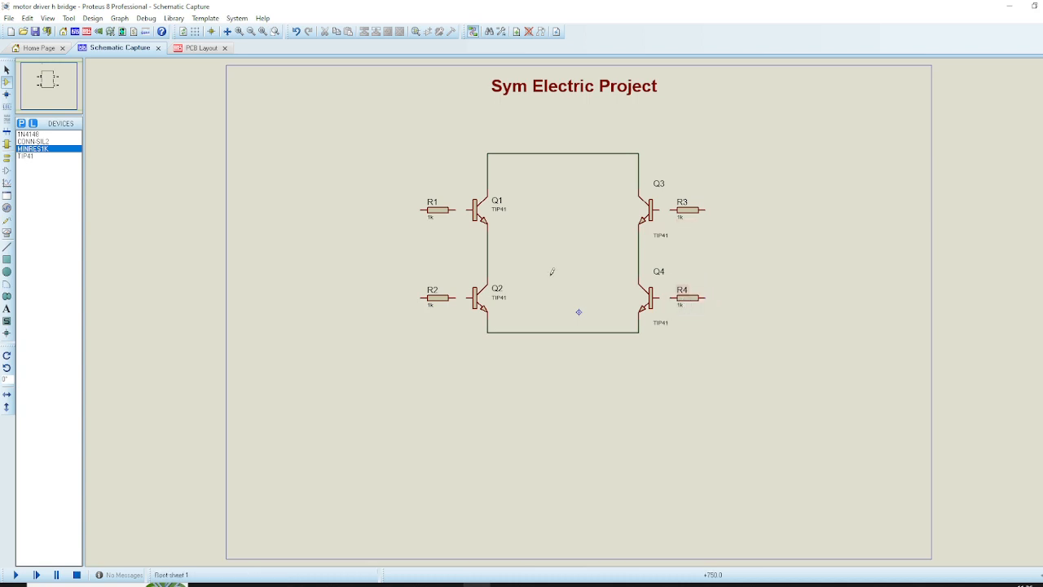
Wire each 1k resistor to the base of its neighbouring transistor
click(457, 209)
click(474, 210)
click(457, 297)
click(472, 297)
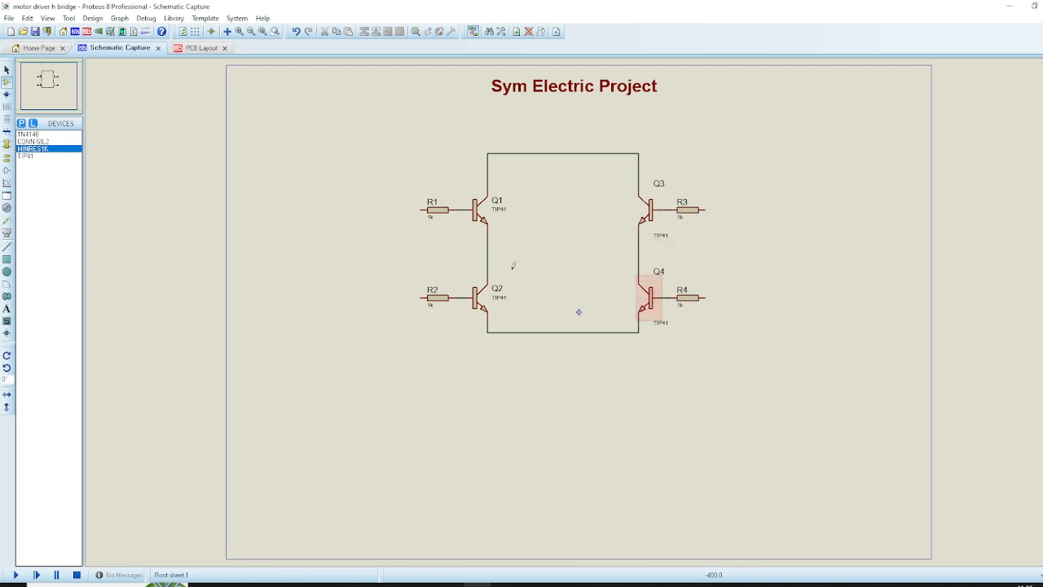
Place a 1N4148 diode just right of Q1 and rotate it anti-clockwise so its cathode points up
click(27, 134)
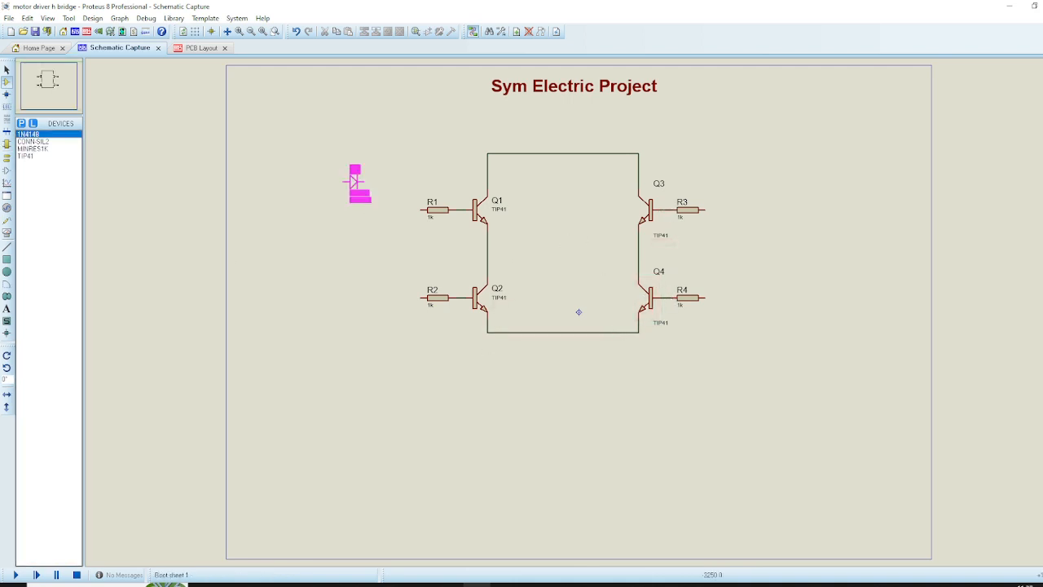
click(525, 208)
right_click(526, 208)
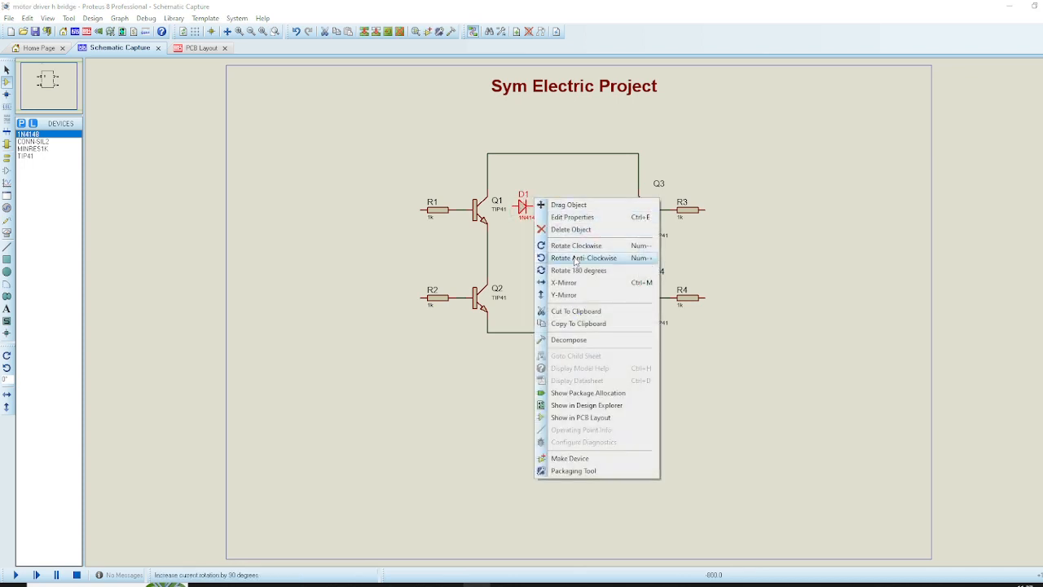
click(571, 259)
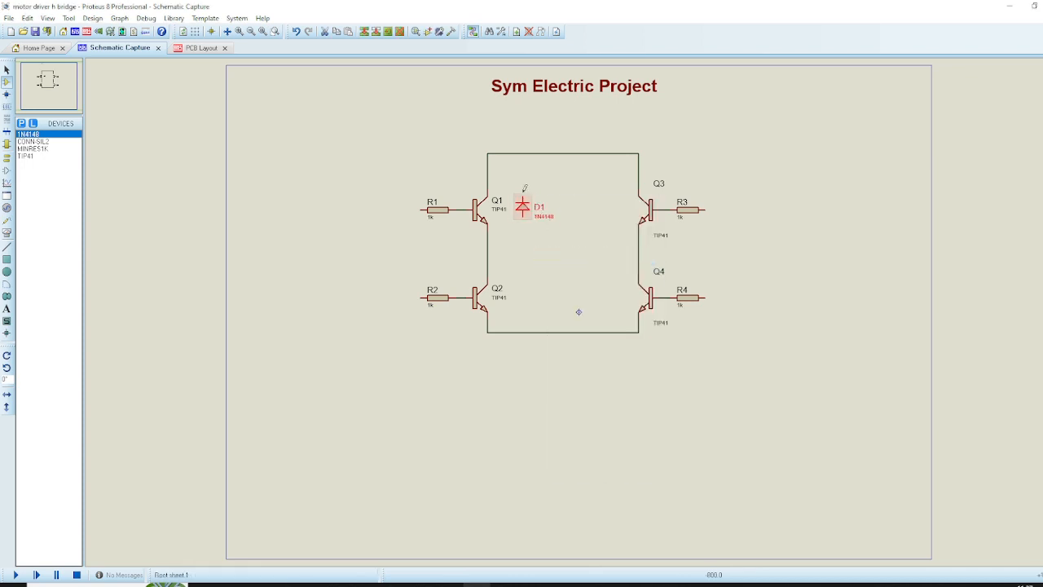
Wire diode D1 across Q1, with its cathode on the collector line and its anode on the emitter line
click(523, 200)
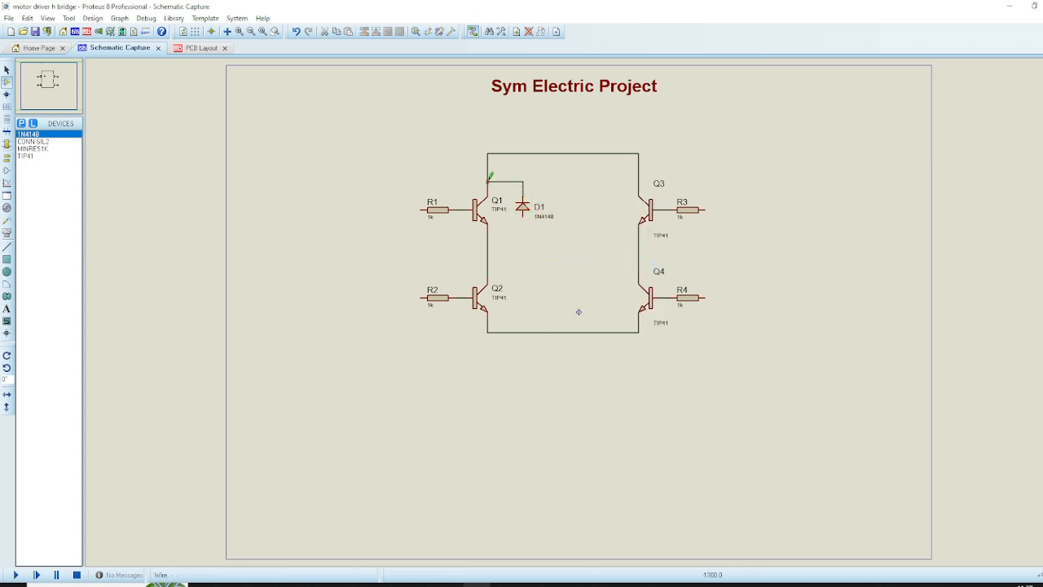
click(487, 174)
click(522, 213)
click(487, 237)
Block-copy diode D1 to positions beside Q2, Q3 and Q4, inside the bridge
click(523, 206)
click(365, 32)
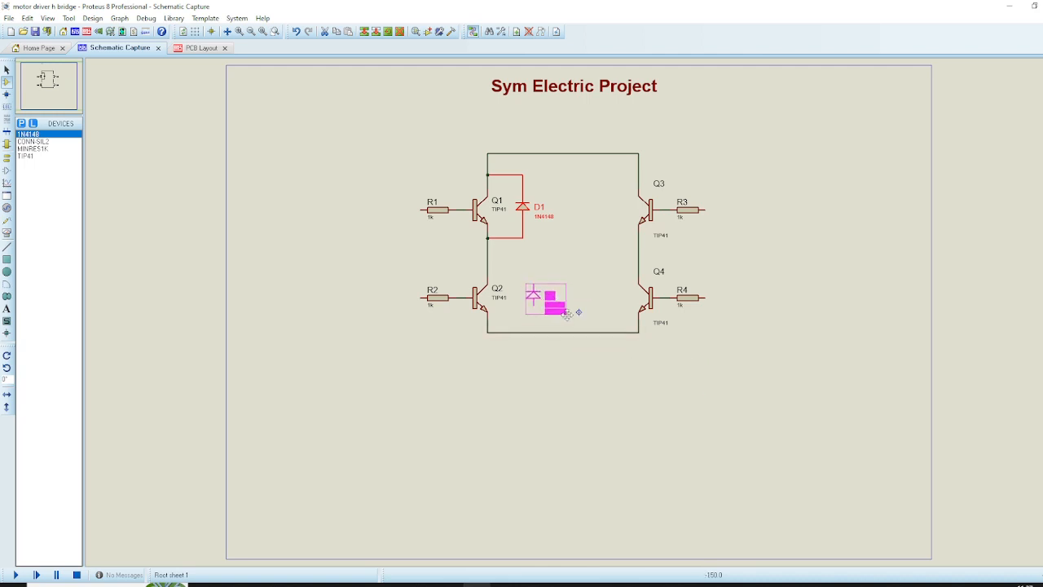
click(555, 311)
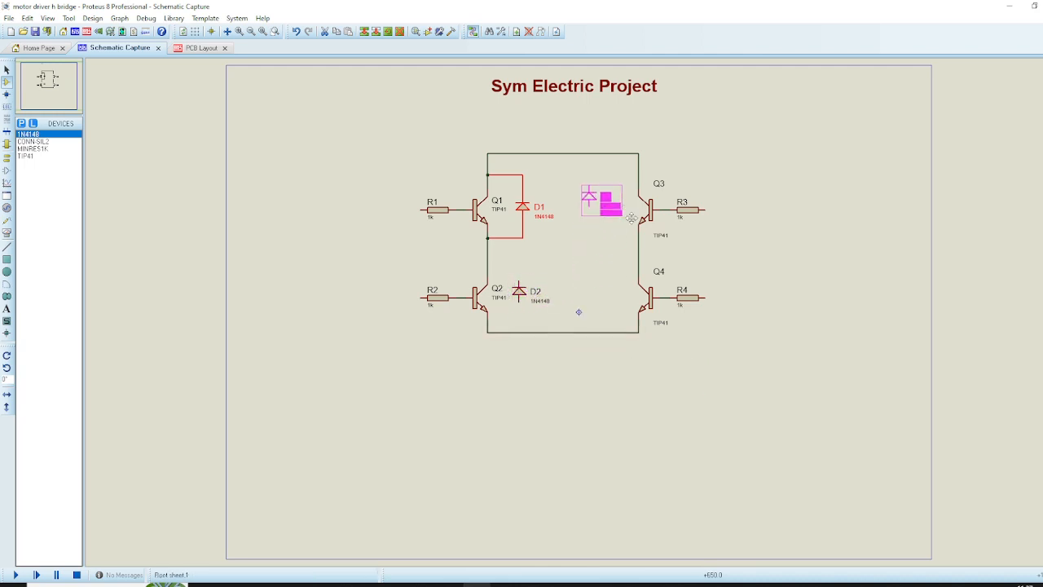
click(643, 224)
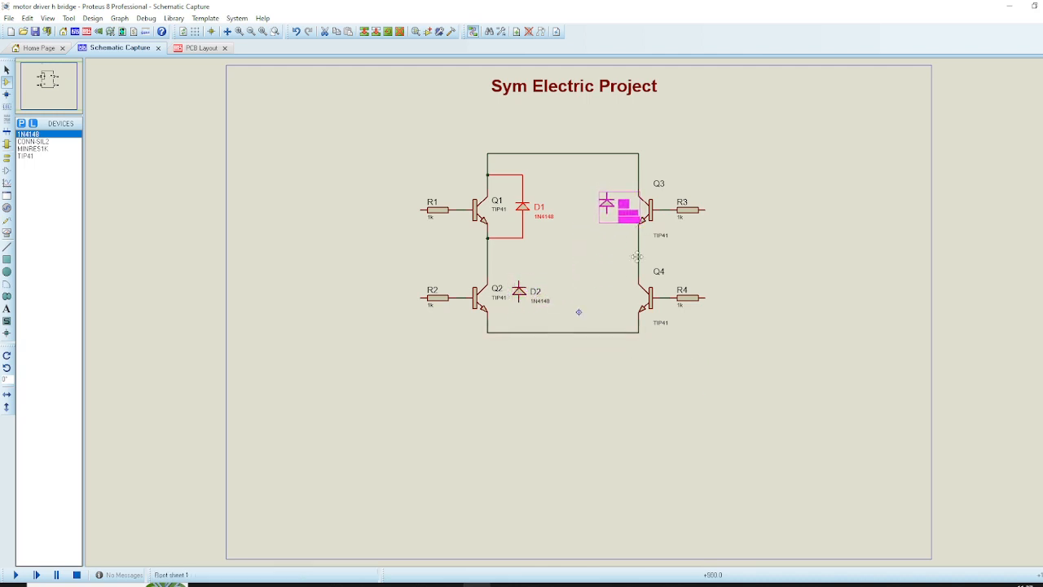
click(647, 312)
right_click(647, 312)
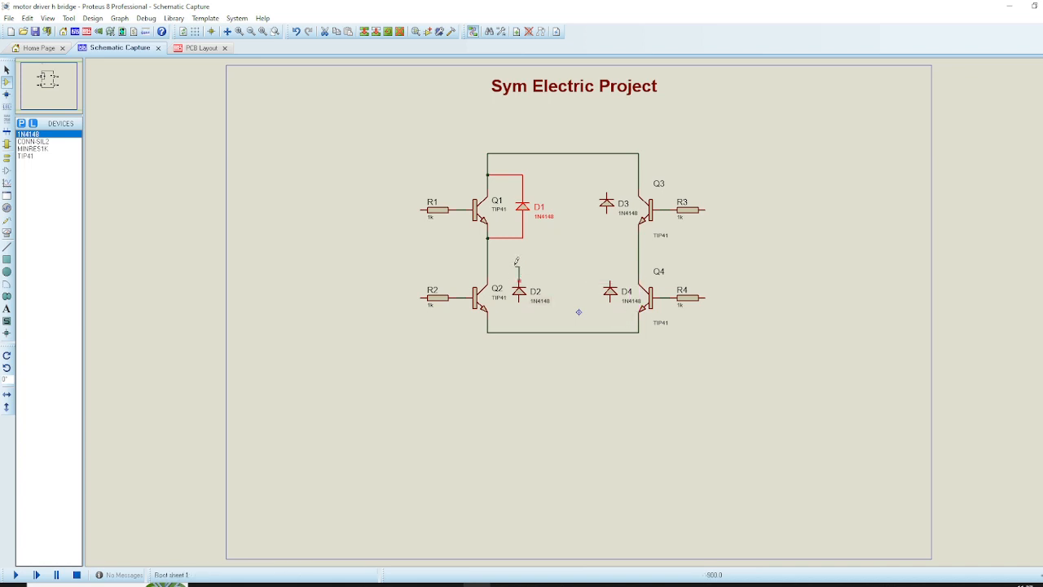
Wire diodes D2, D4 and D3 across transistors Q2, Q4 and Q3, with cathodes on the collector lines and anodes on the emitter lines
click(519, 302)
click(488, 325)
click(610, 283)
click(638, 256)
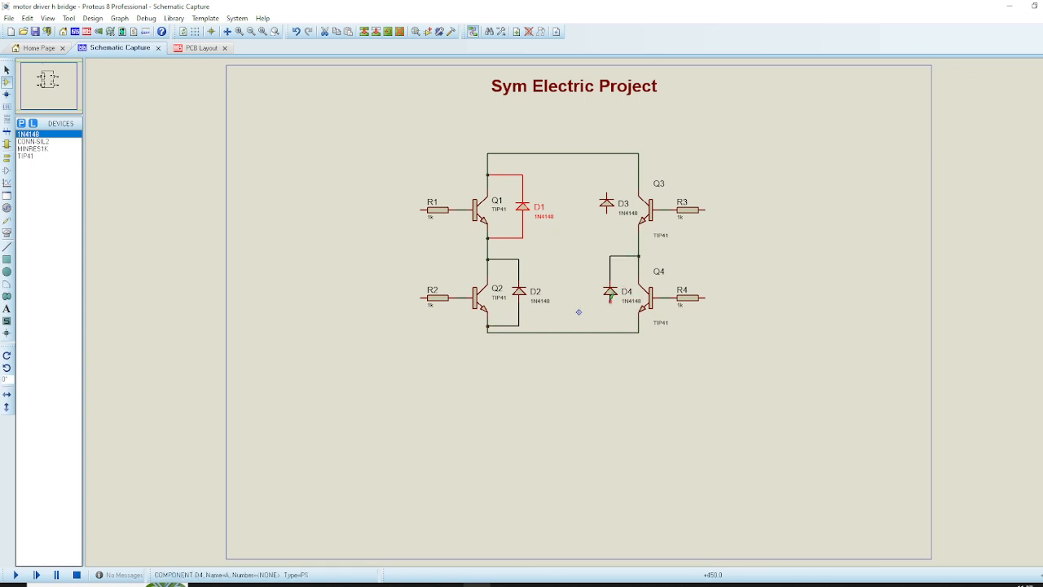
click(610, 300)
click(606, 194)
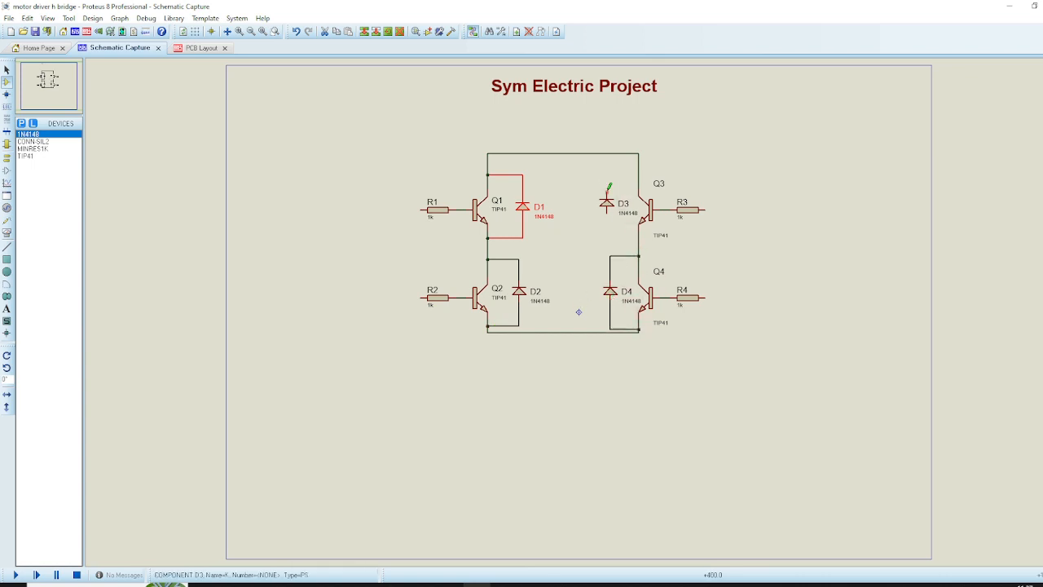
click(639, 160)
click(639, 237)
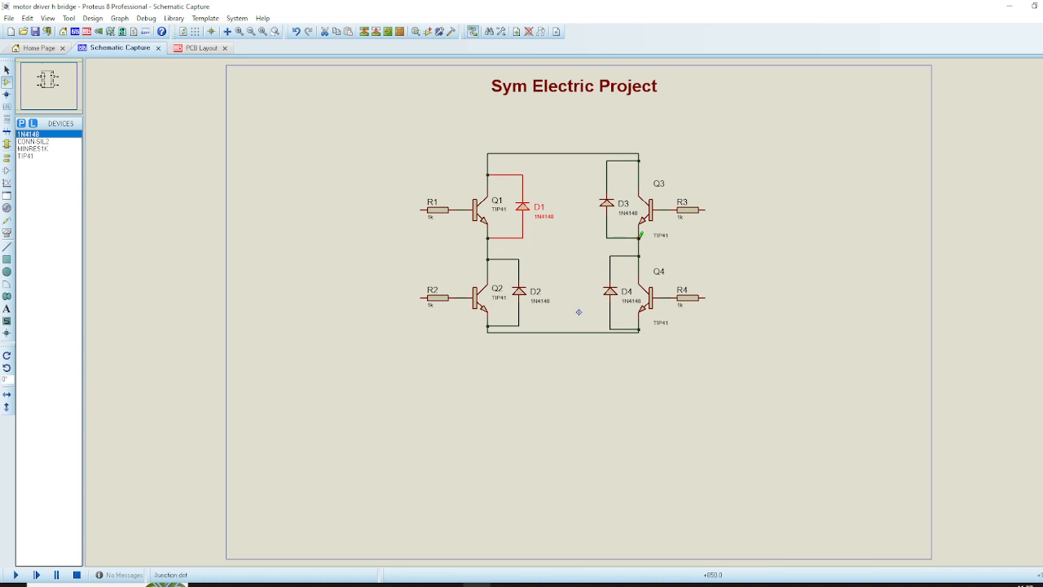
Lower D3's cathode wire level with D1's, and bring the bridge's top wire down to the junction above Q3
right_click(625, 158)
click(635, 157)
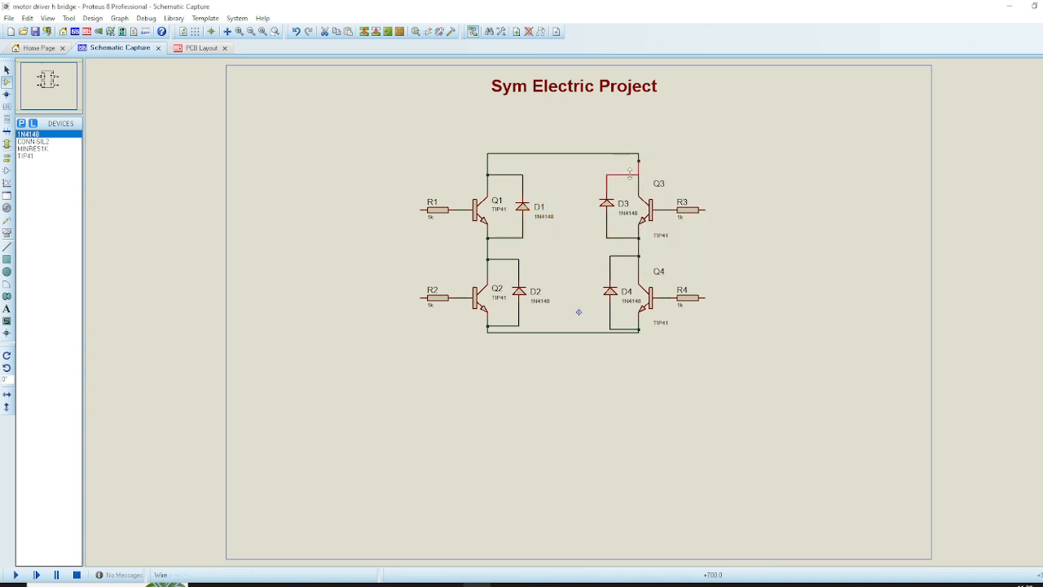
right_click(573, 152)
click(583, 150)
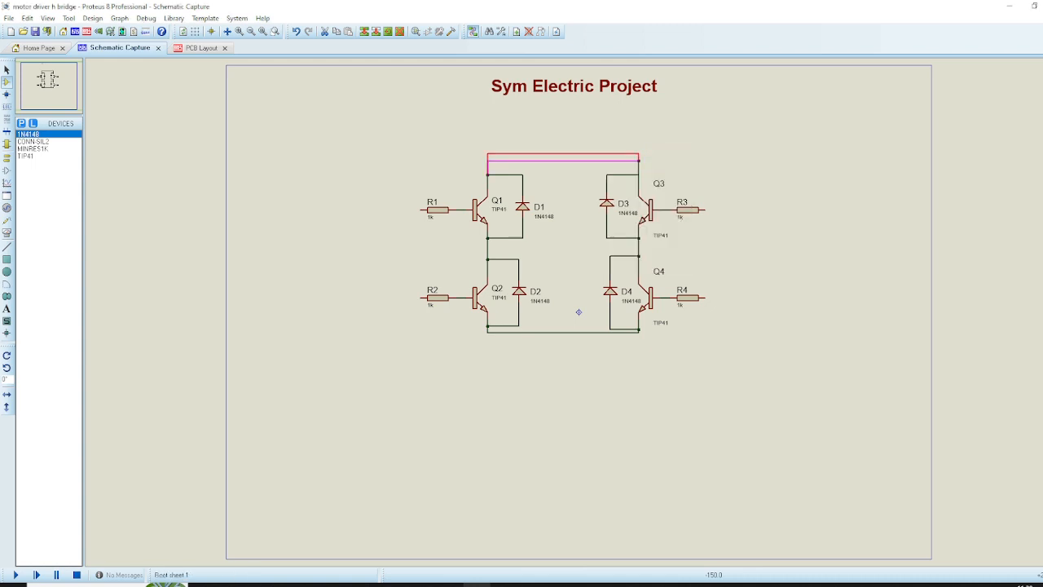
click(569, 160)
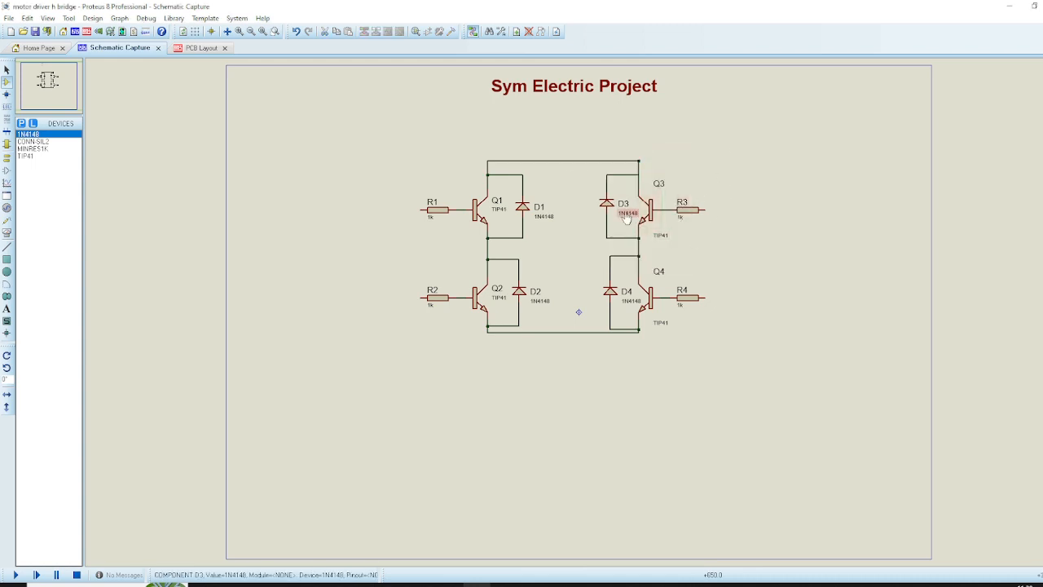
Place a CONN-SIL2 connector inside the bridge, rotate it clockwise so its pins point up, and centre it between D2 and D4
click(33, 141)
click(557, 247)
click(563, 247)
right_click(577, 244)
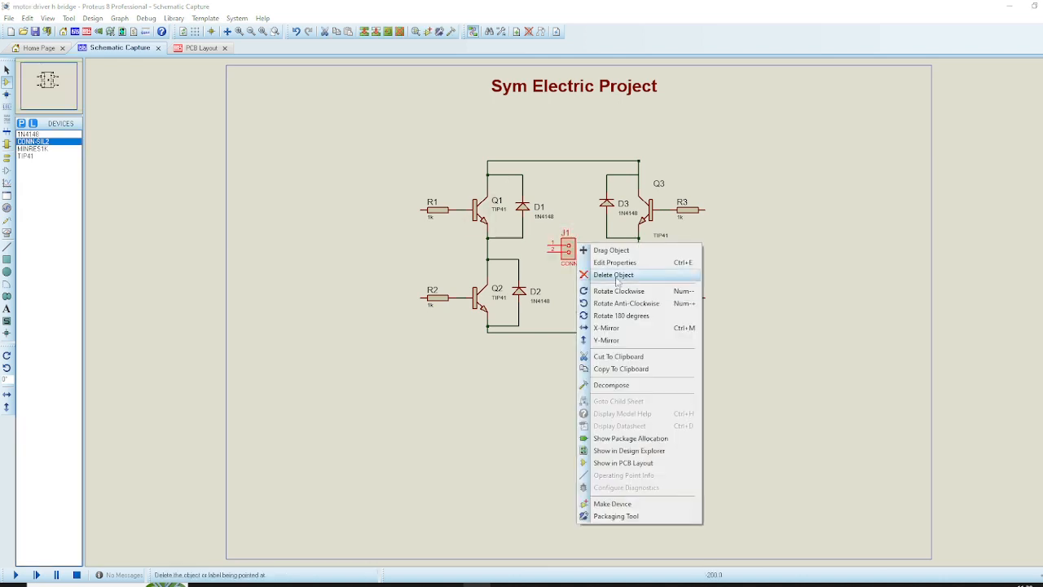
click(616, 291)
right_click(566, 267)
click(590, 275)
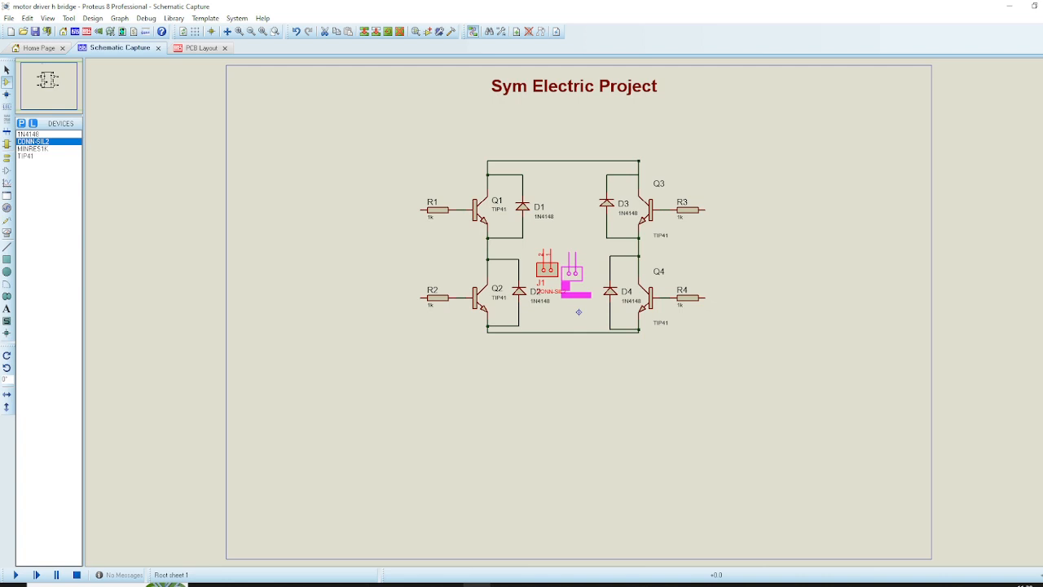
click(574, 269)
Wire the central connector's pin 1 to the line between Q3 and Q4, and pin 2 to the line between Q1 and Q2
click(572, 252)
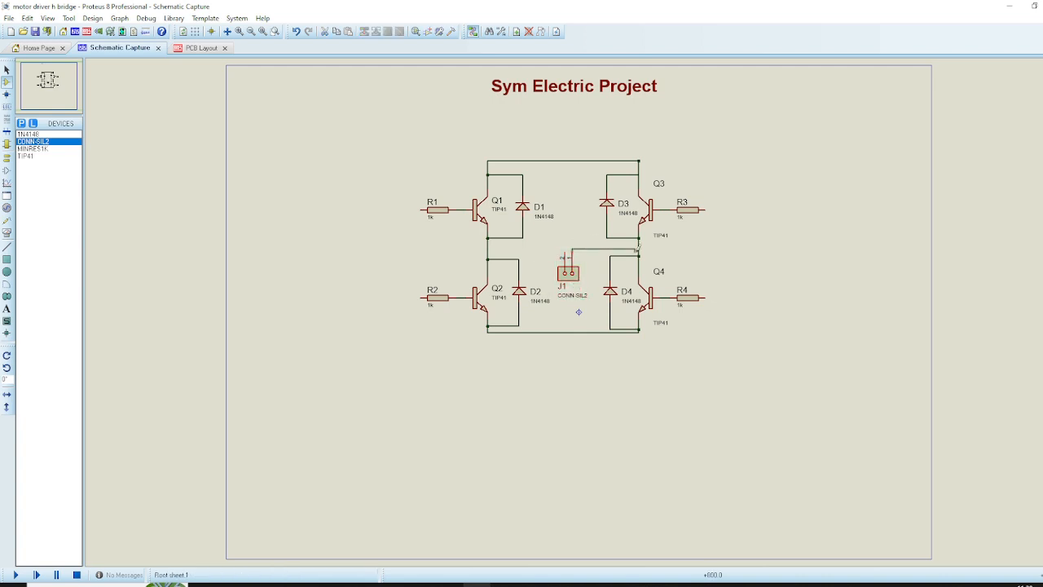
click(638, 250)
click(565, 251)
click(488, 248)
Set the central connector's part reference to MOTOR A
double_click(568, 275)
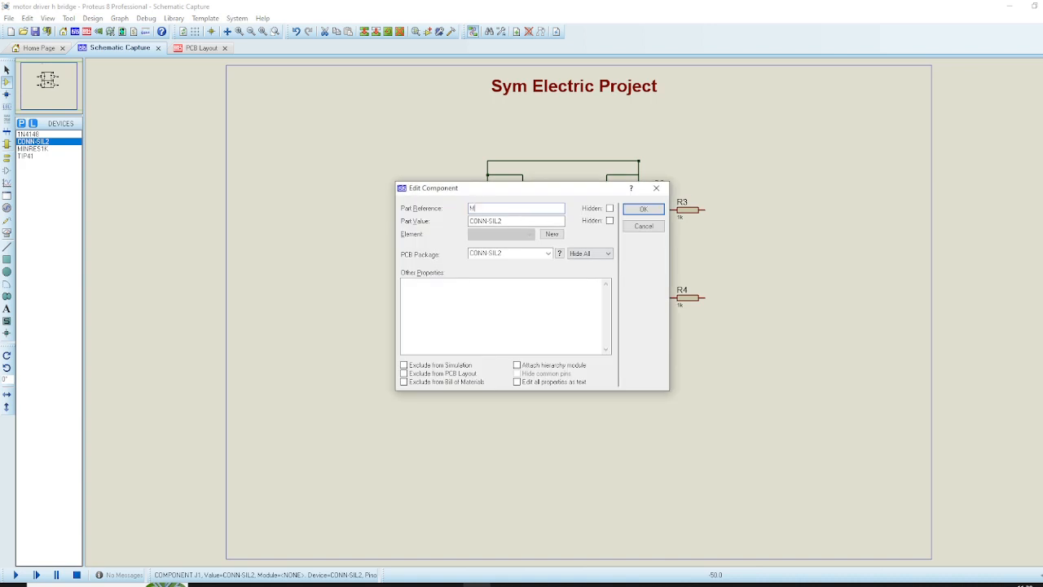
text(MOTOR A)
key(Return)
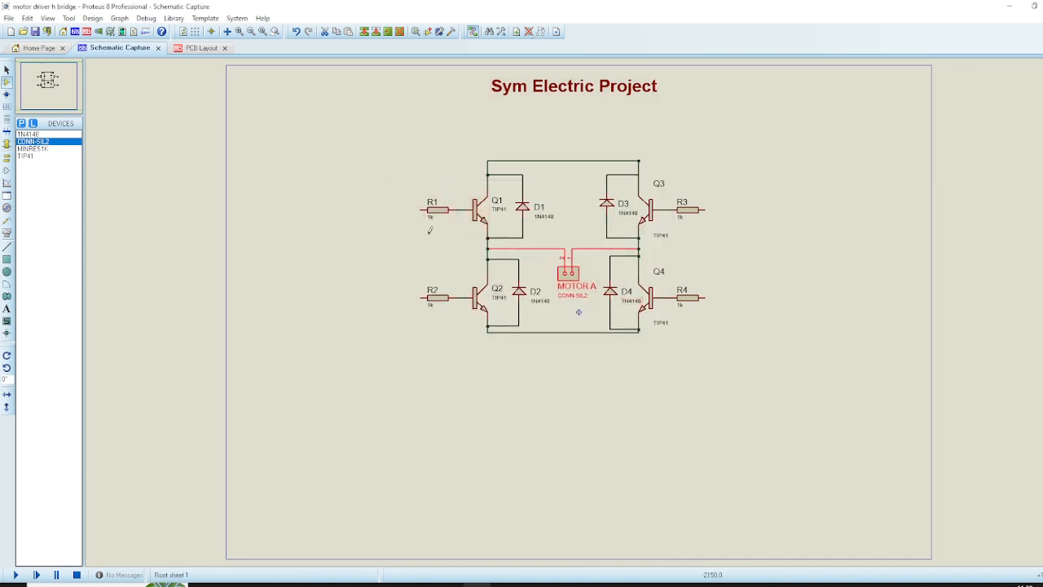
click(422, 209)
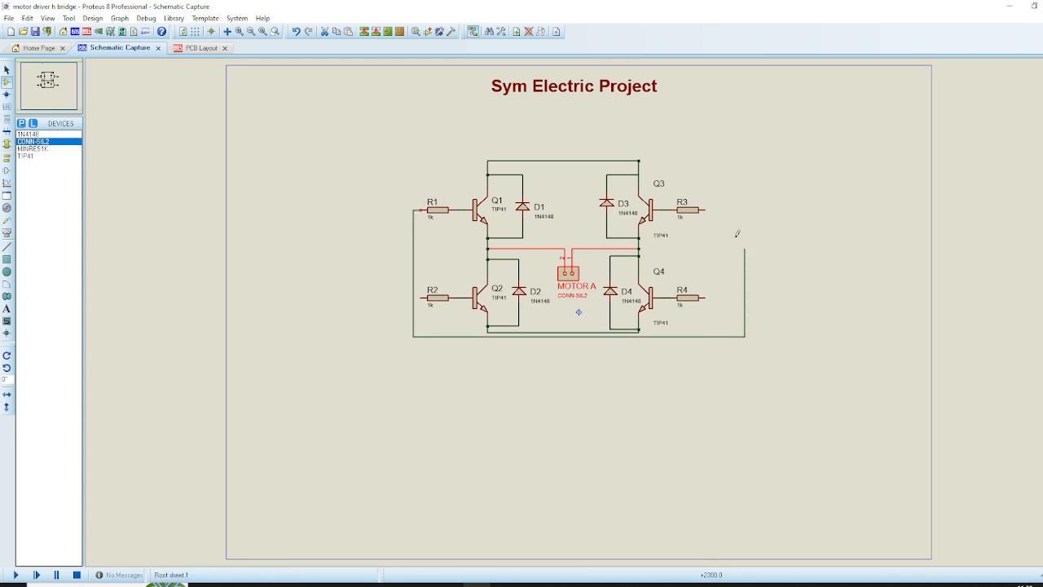
click(710, 208)
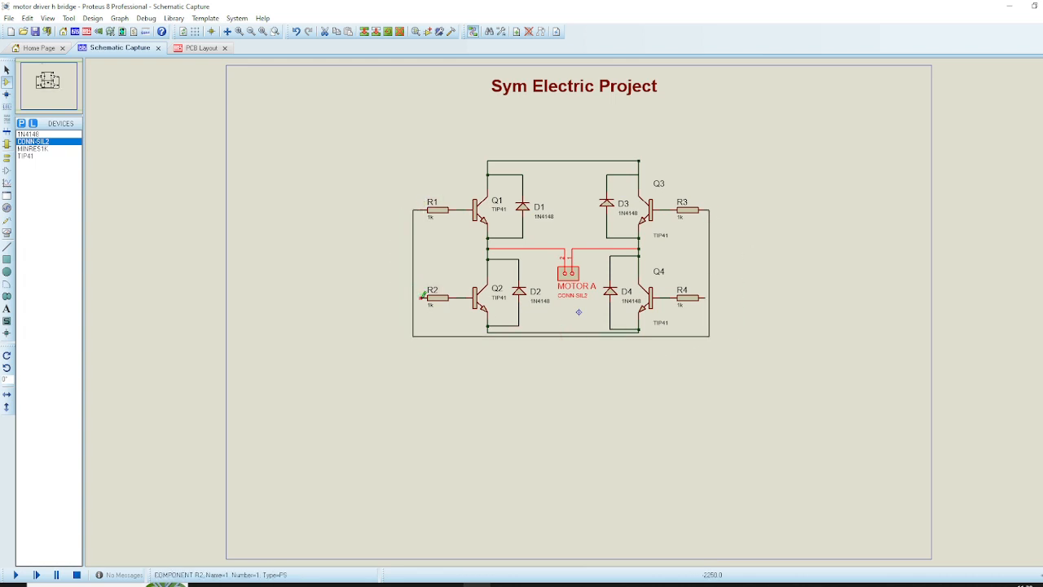
right_click(710, 239)
right_click(709, 238)
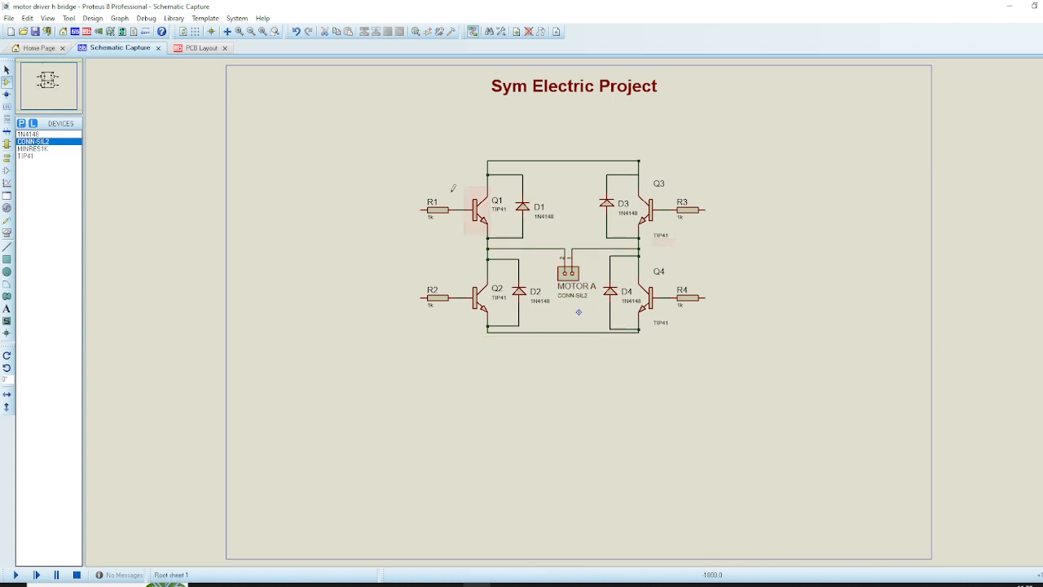
Wire R1's free end to R4 and R2's free end to R3, routing both wires beneath the bridge
click(421, 208)
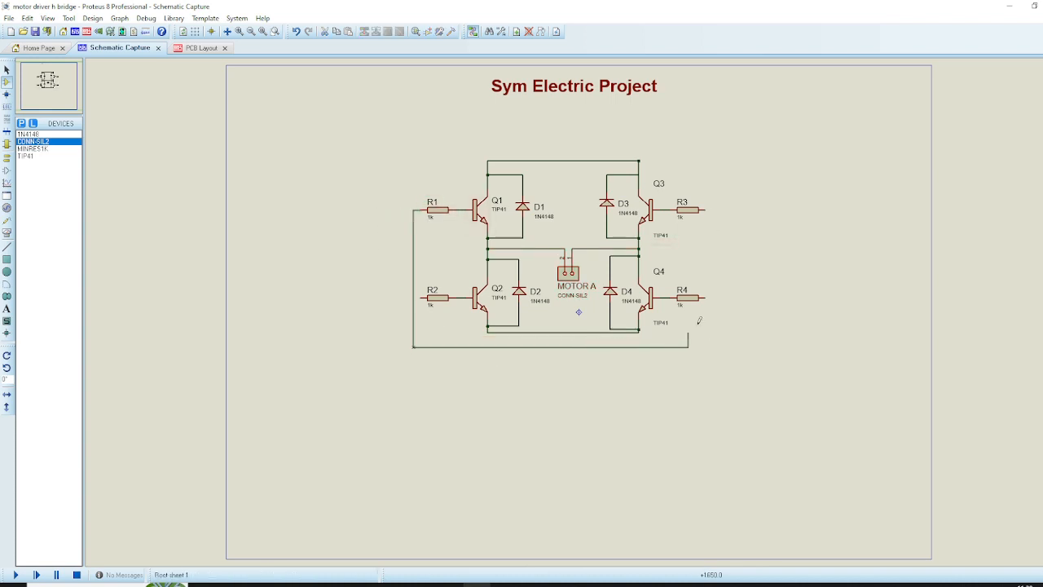
click(705, 298)
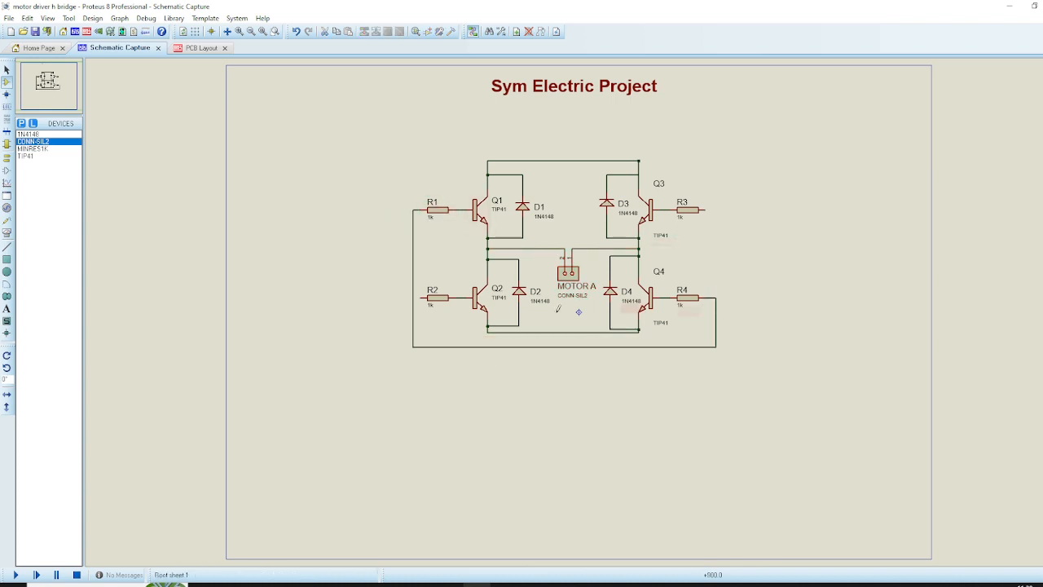
click(423, 297)
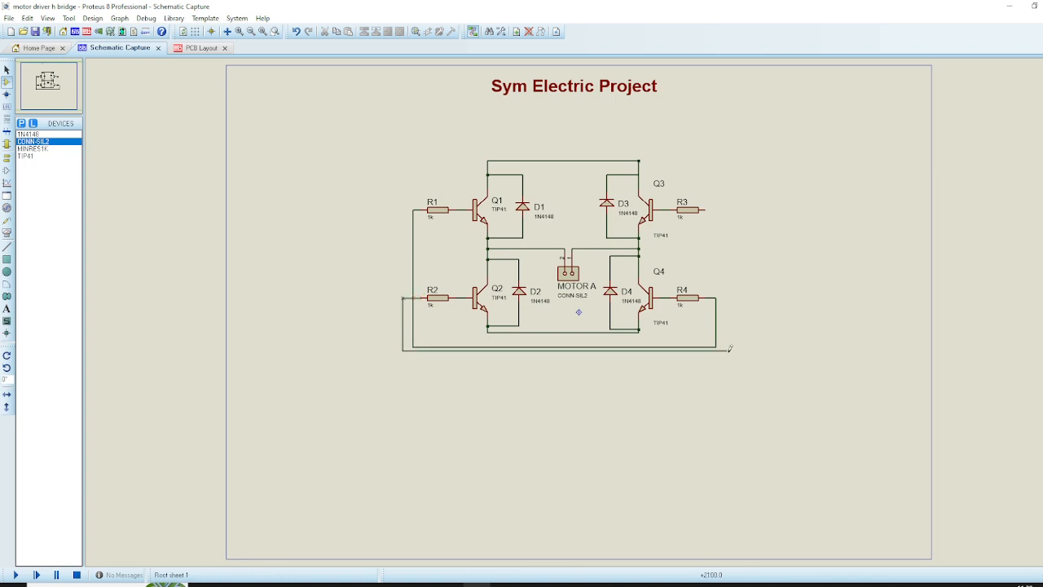
click(704, 210)
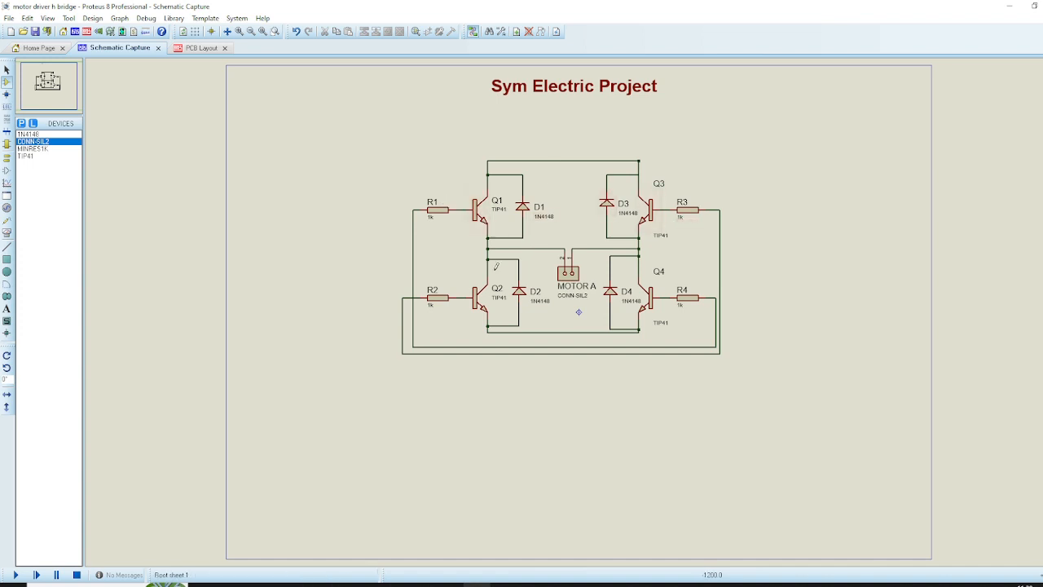
Place a second CONN-SIL2 connector left of R1 and R2, X-mirror it so its pins face the bridge, and move it closer
click(36, 142)
click(364, 249)
click(365, 257)
right_click(364, 256)
click(379, 336)
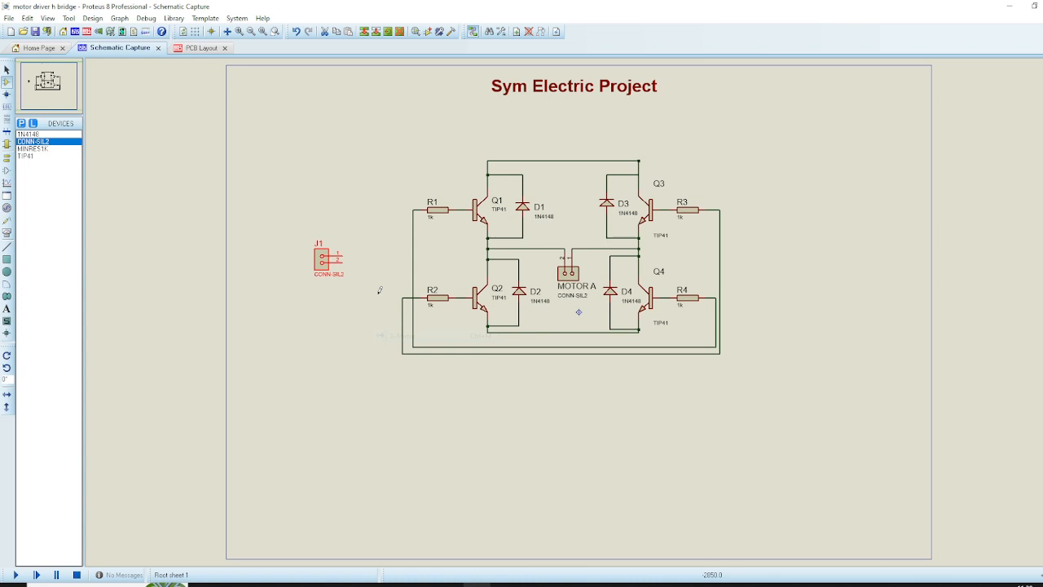
right_click(324, 259)
click(362, 261)
click(365, 255)
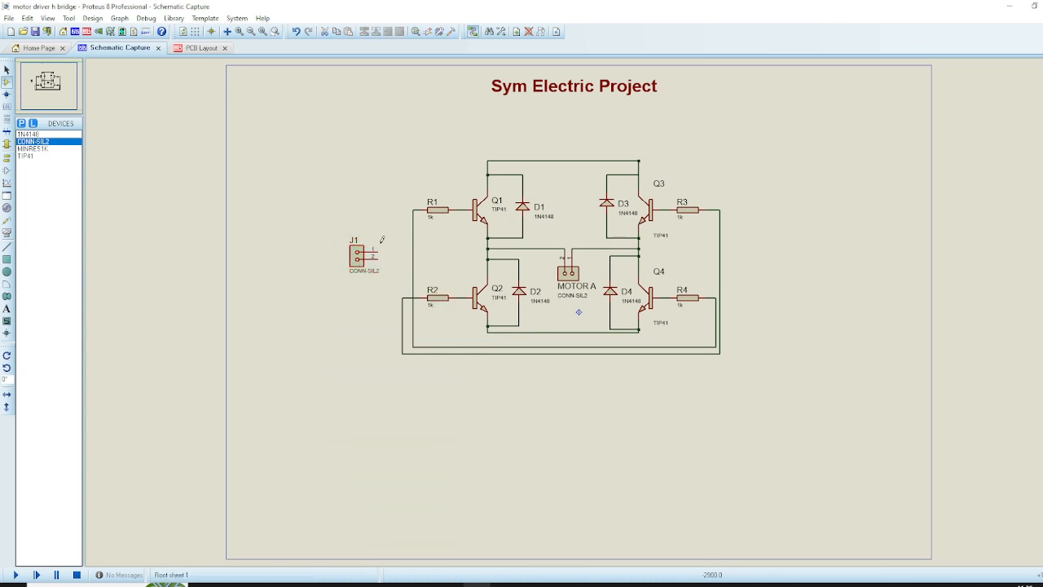
Flip the input connector vertically so pin 2 is above pin 1, and wire pin 2 to the R1 line and pin 1 to the R2 line
click(377, 249)
right_click(396, 224)
right_click(374, 252)
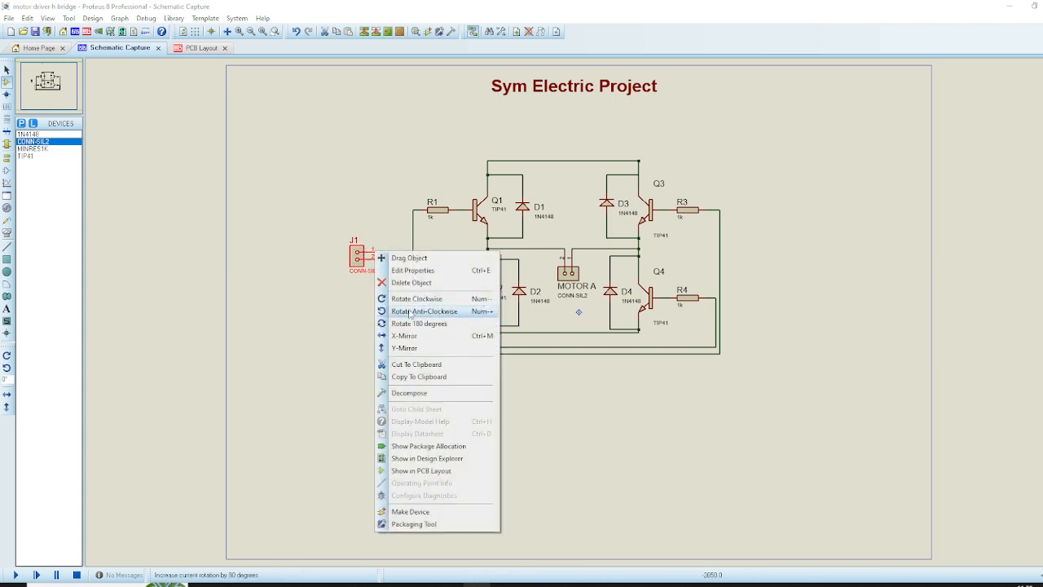
click(406, 336)
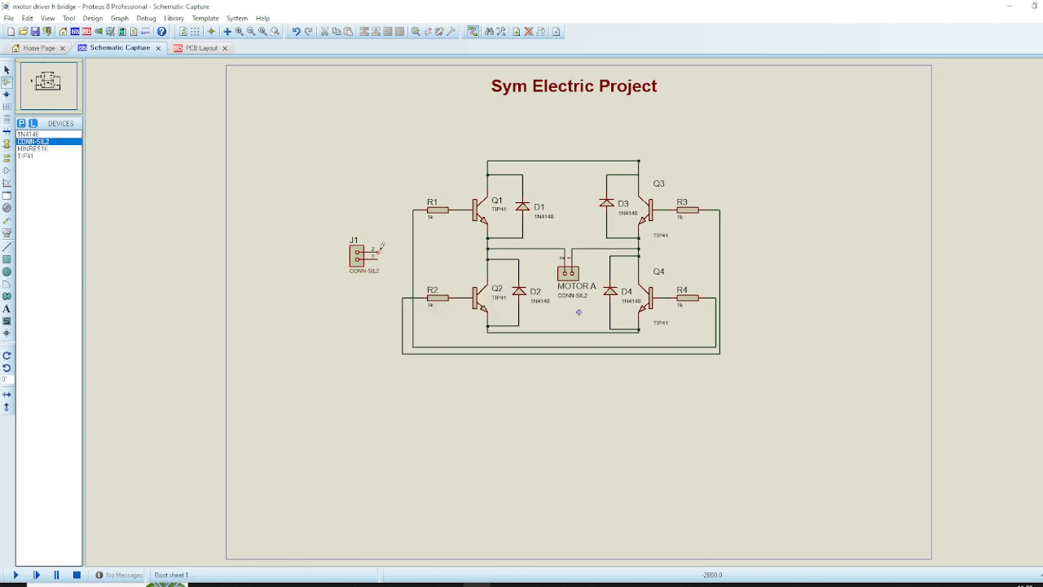
click(413, 251)
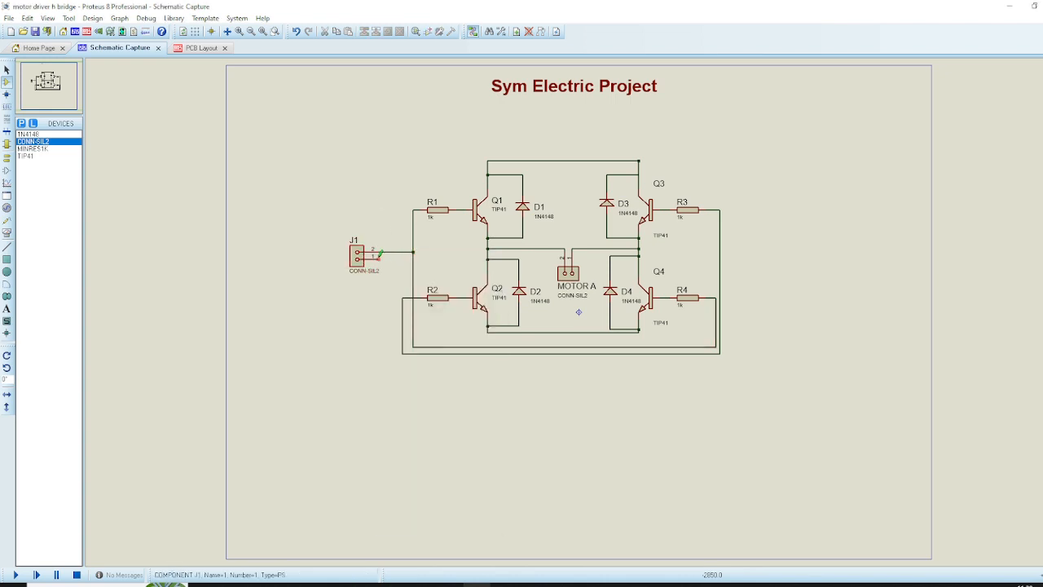
click(378, 258)
click(403, 295)
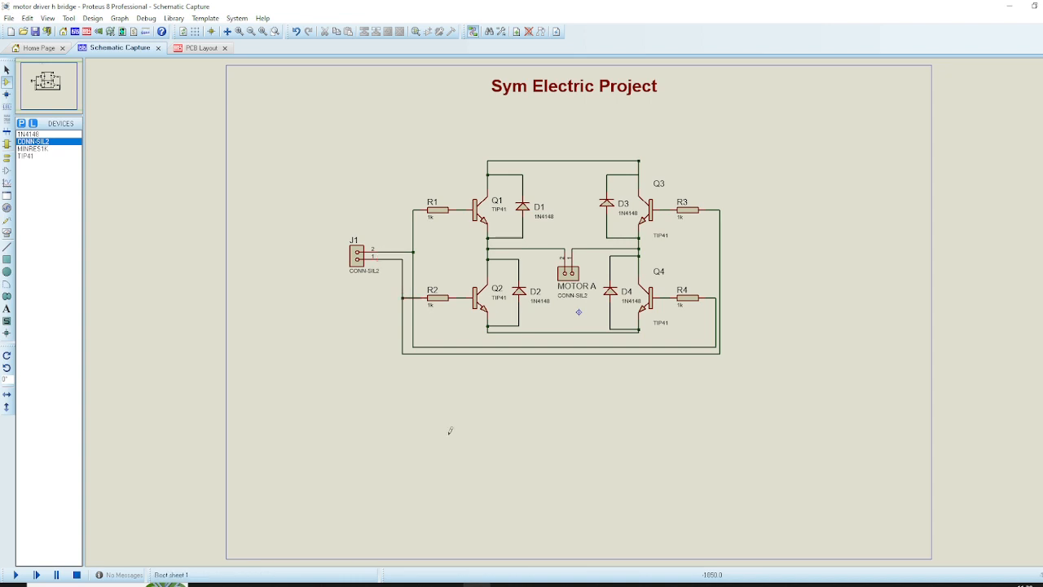
Set the input connector's part reference to A B
double_click(357, 255)
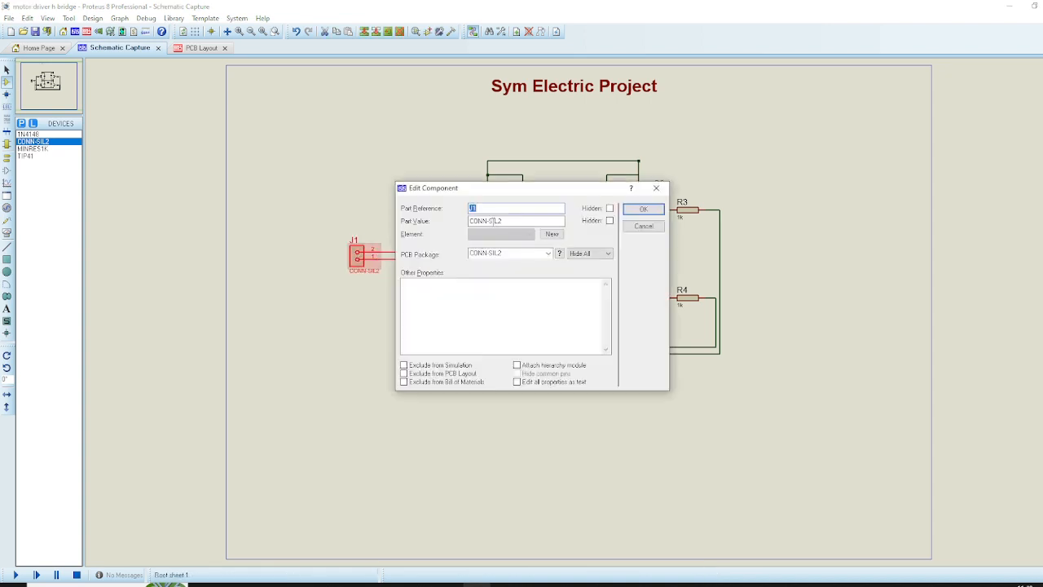
text(A B)
key(Return)
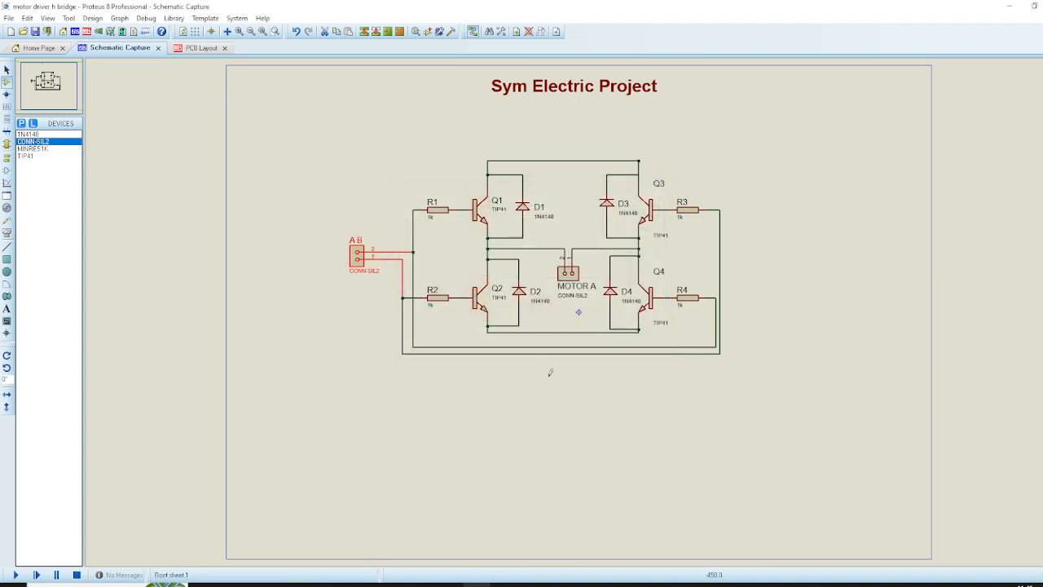
Block-copy the complete bridge circuit directly below the original, and shift the original up slightly to separate the two
drag(283, 125, 778, 561)
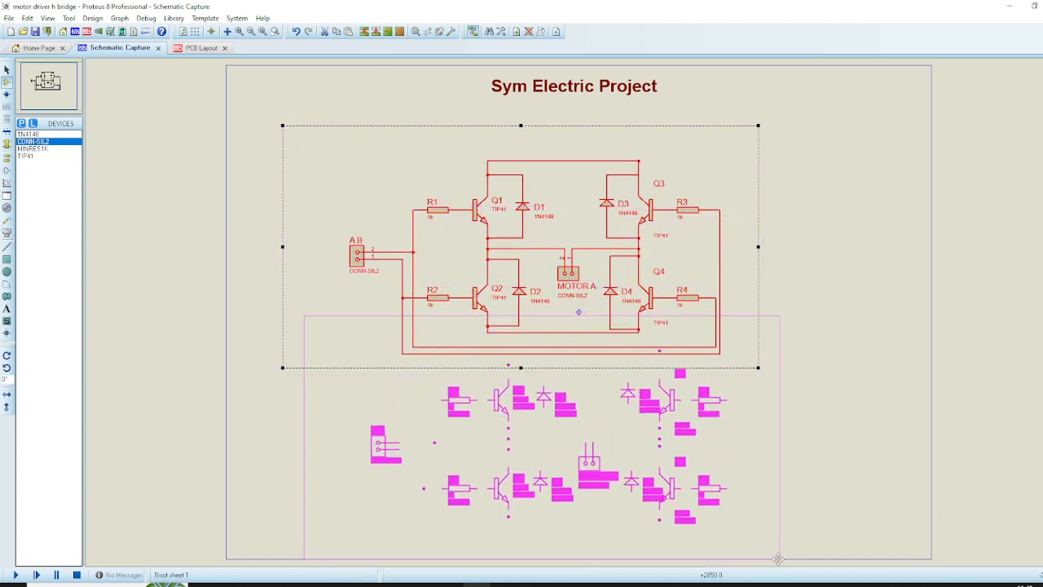
click(778, 561)
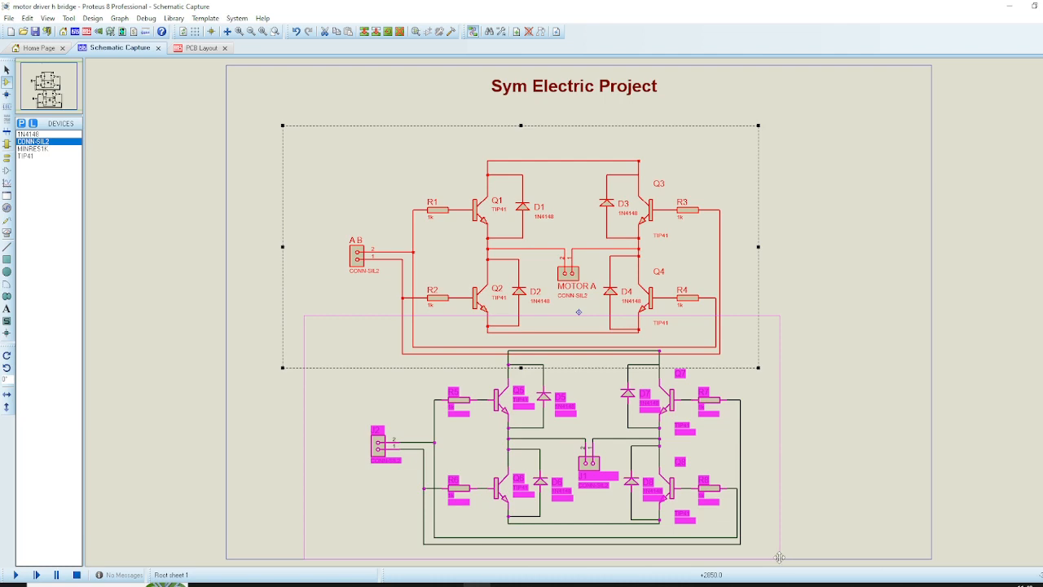
right_click(778, 440)
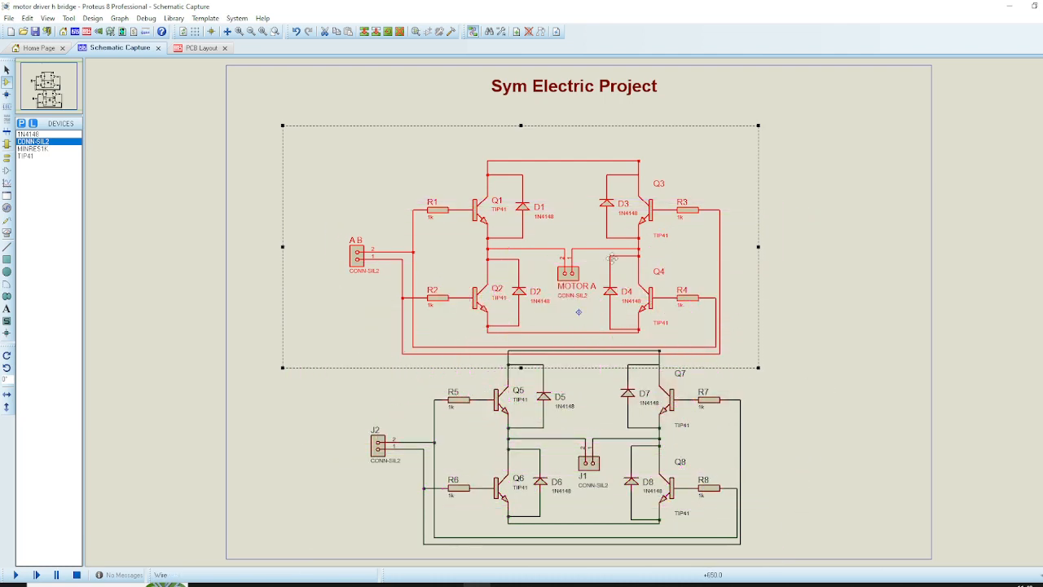
drag(612, 257, 608, 247)
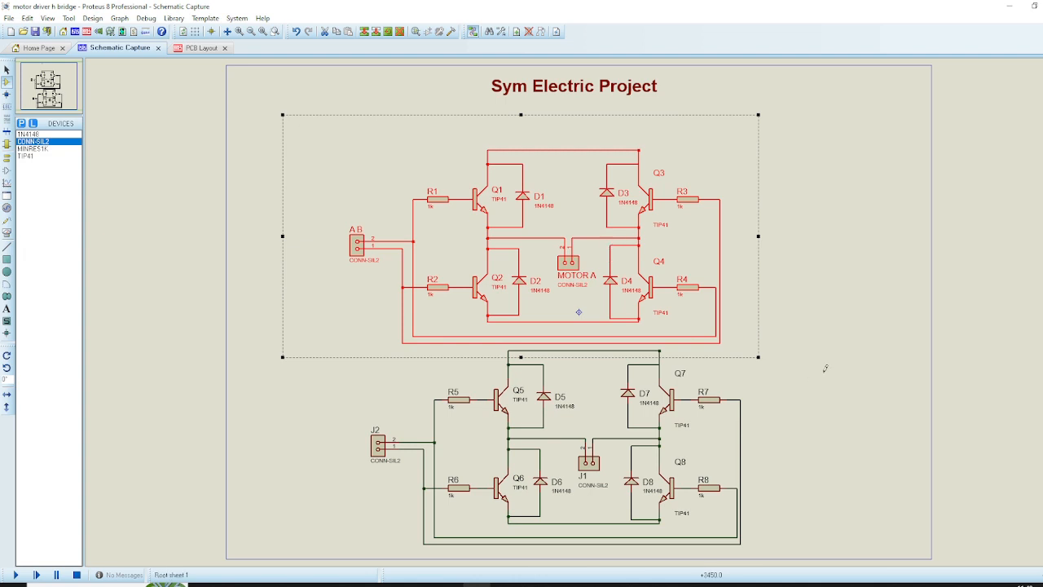
click(860, 343)
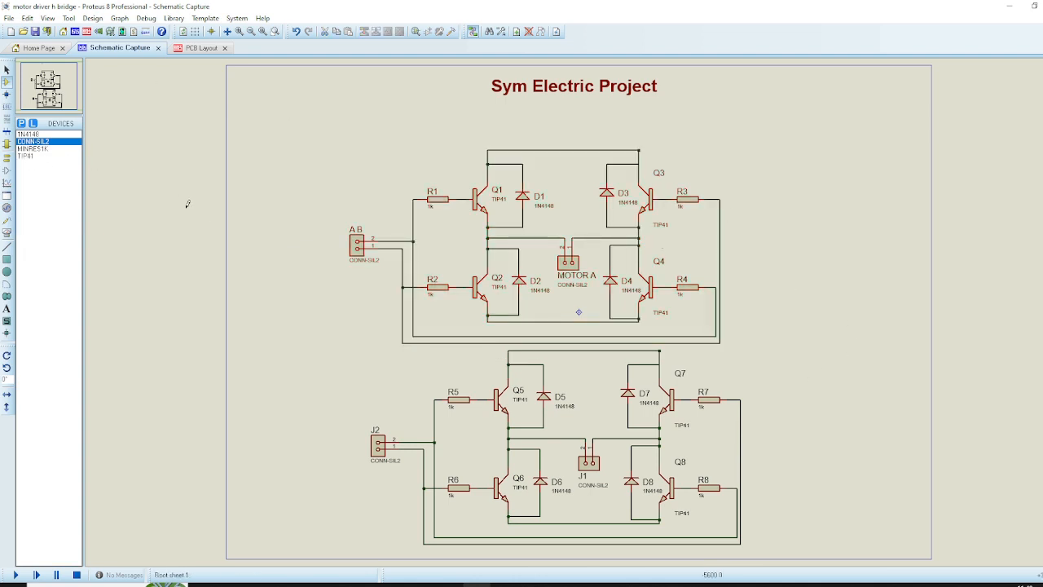
Set the copied bridge's part references to C D for its input connector and MOTOR B for its central connector
click(388, 442)
click(390, 442)
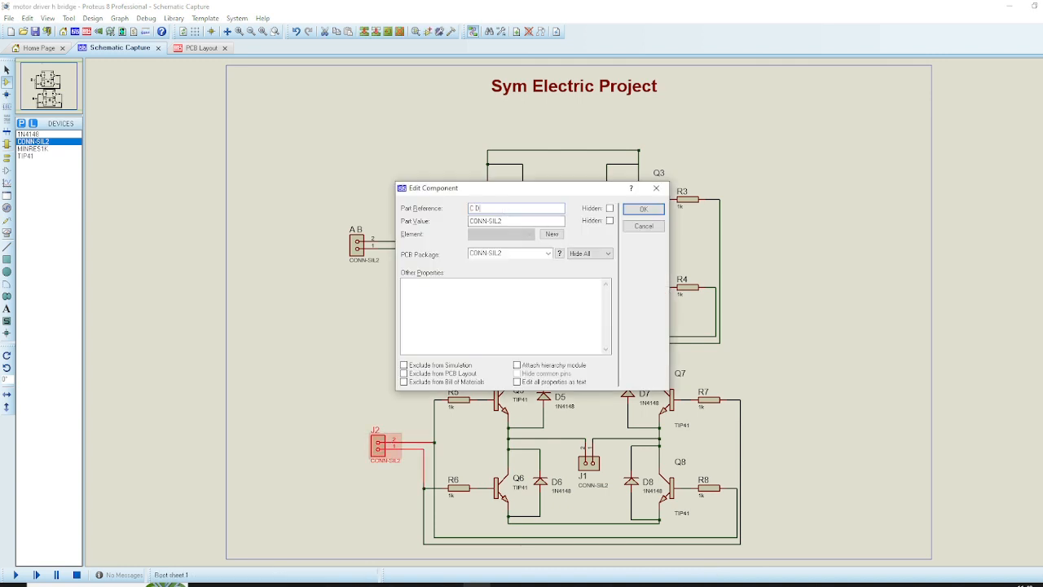
key(Return)
double_click(589, 462)
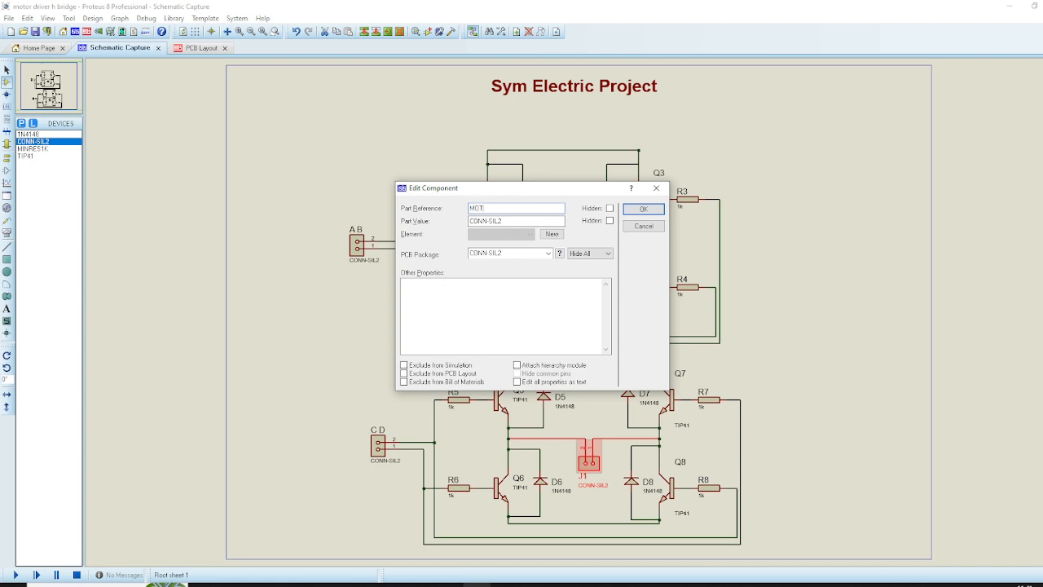
text(MOTOR B)
key(Return)
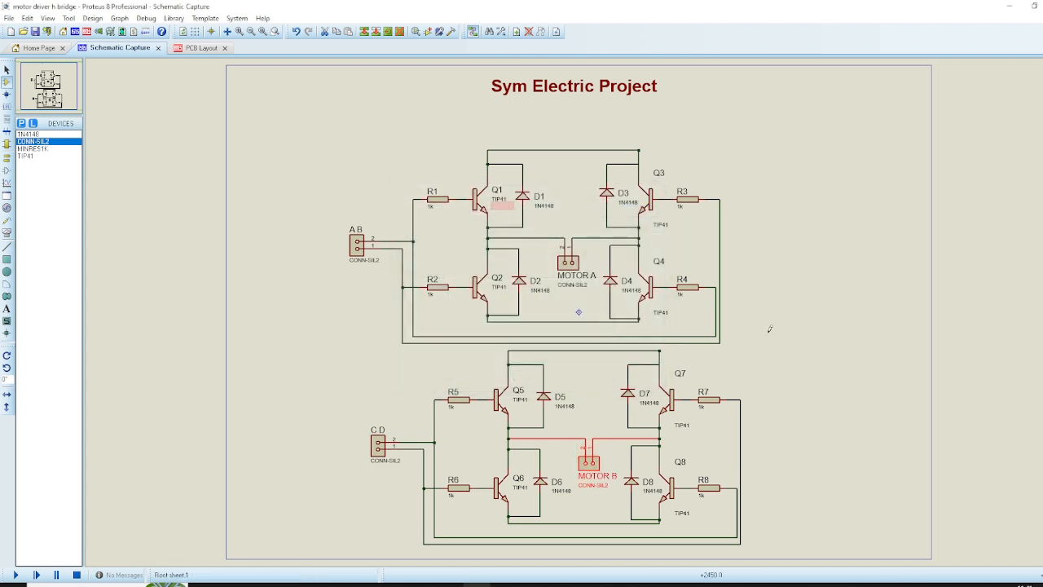
Place a CONN-SIL2 connector on the schematic, to the right of the upper bridge near Q3
click(23, 150)
click(25, 157)
click(30, 142)
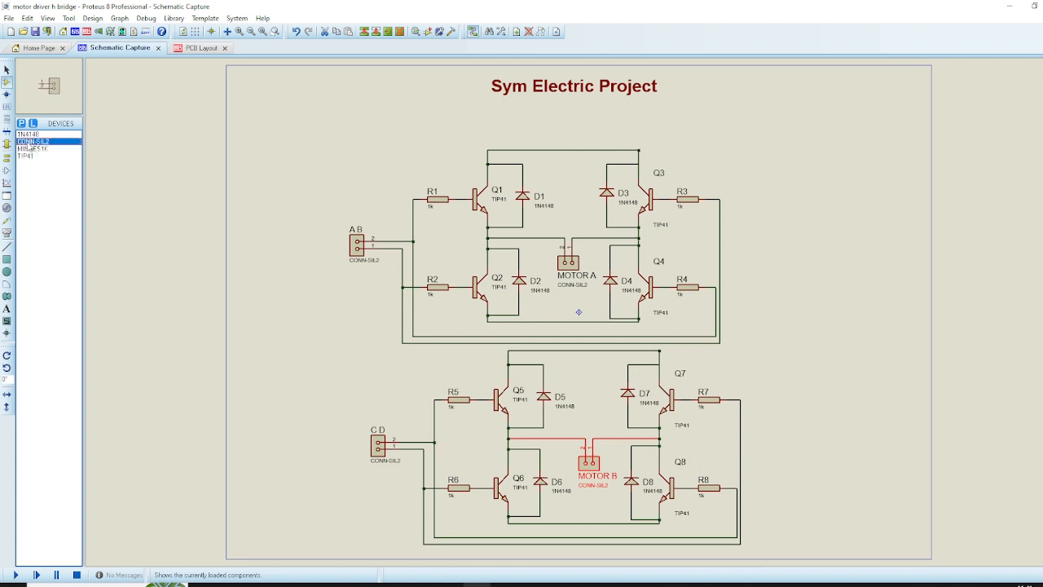
click(332, 179)
click(365, 183)
click(809, 171)
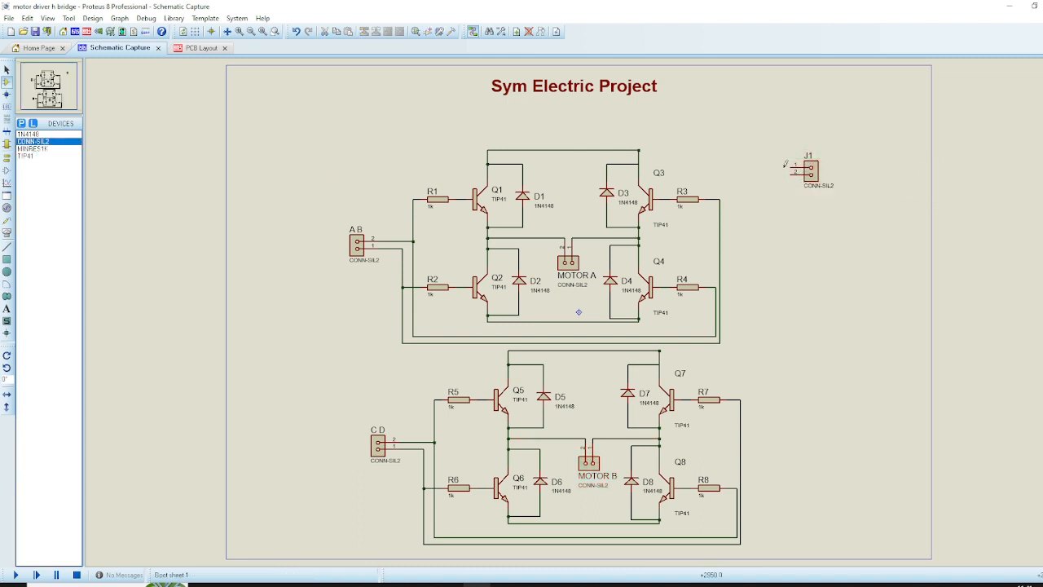
Wire J1 pin 1 to the upper bridge's top rail at Q3 and pin 2 to its bottom rail at Q4
click(792, 165)
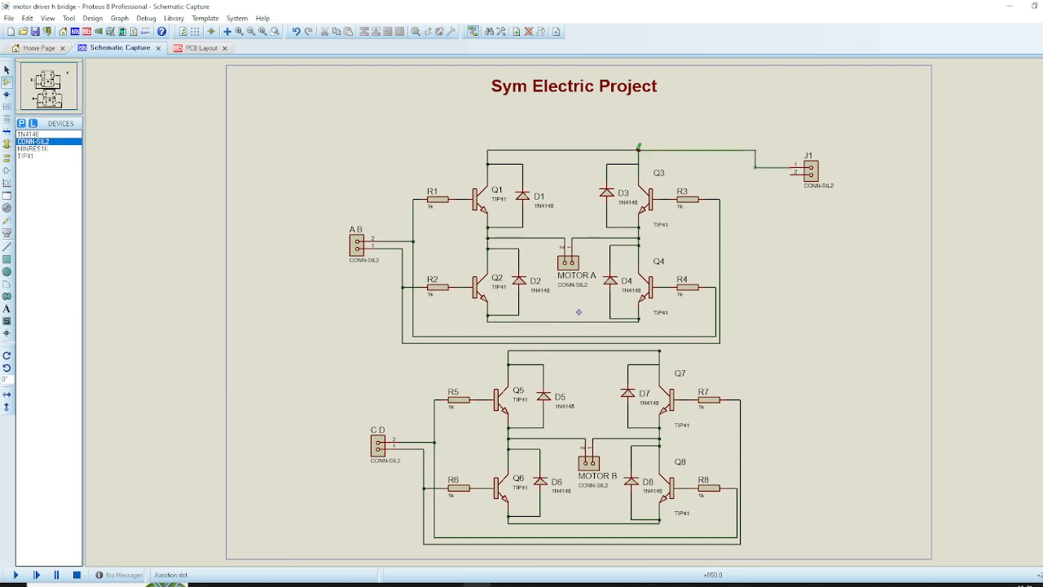
click(792, 173)
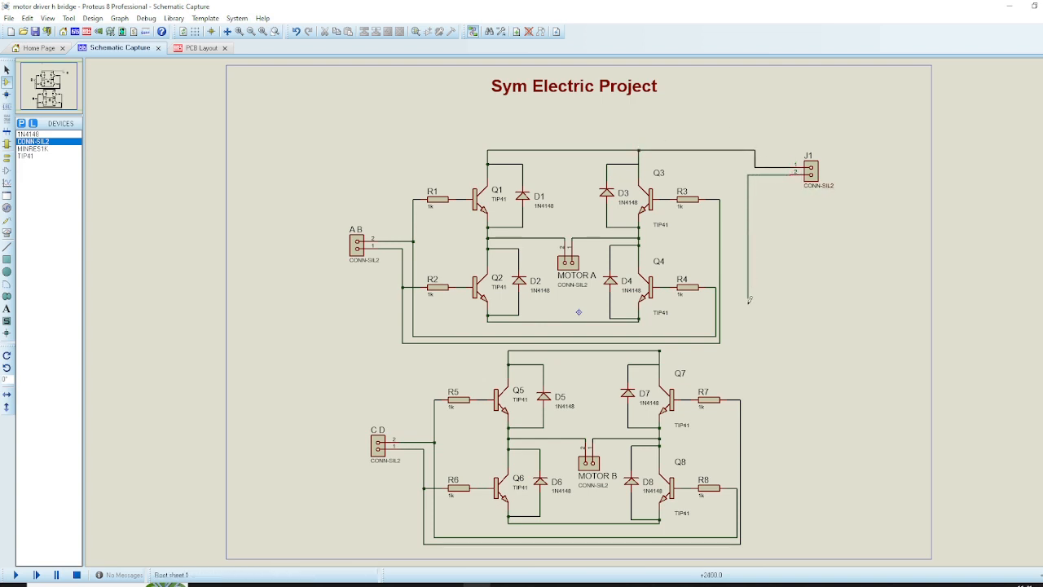
click(639, 320)
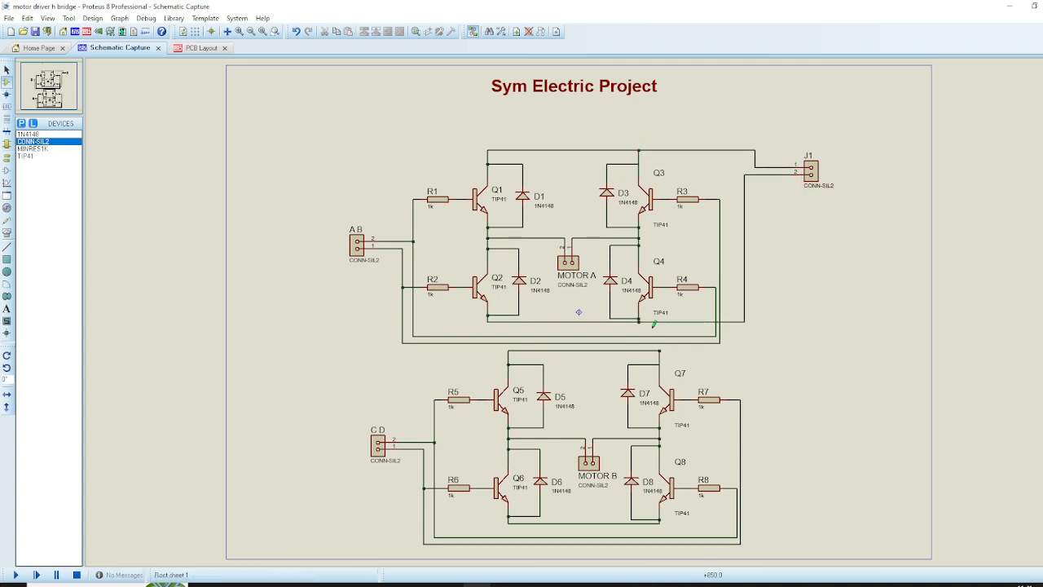
Connect the J1 pin 1 line to the lower bridge's top rail and the pin 2 line to its bottom rail
click(755, 166)
click(659, 351)
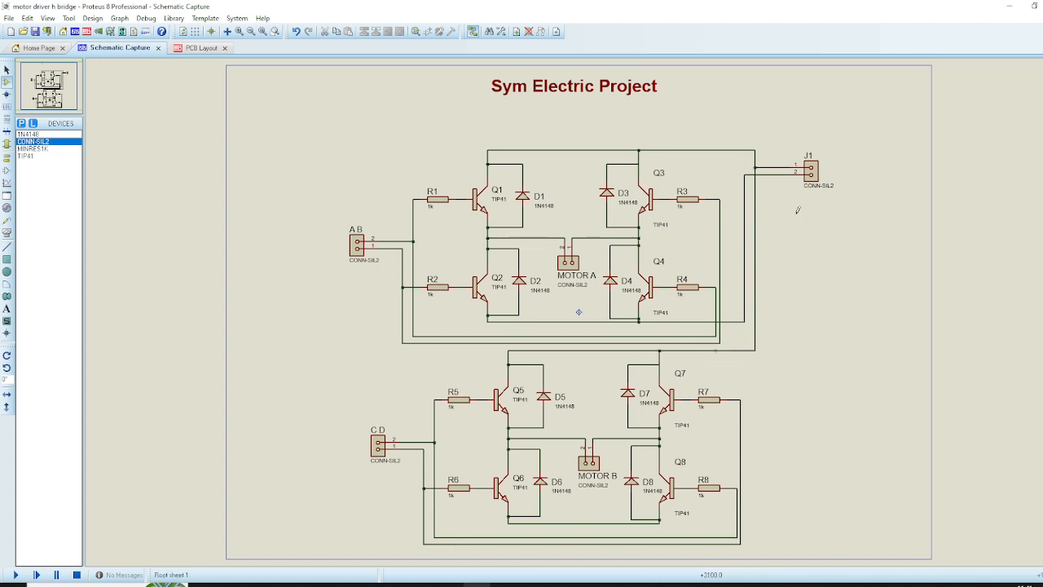
click(761, 173)
click(659, 523)
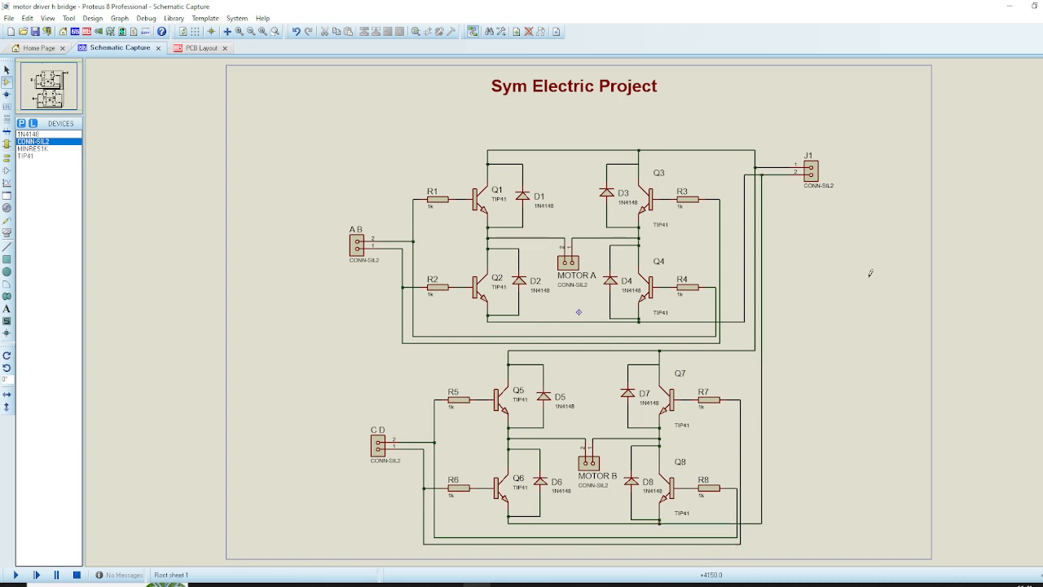
Attach a POWER terminal above the J1 pin 1 line and a GROUND terminal below the pin 2 line at the lower bridge
click(7, 157)
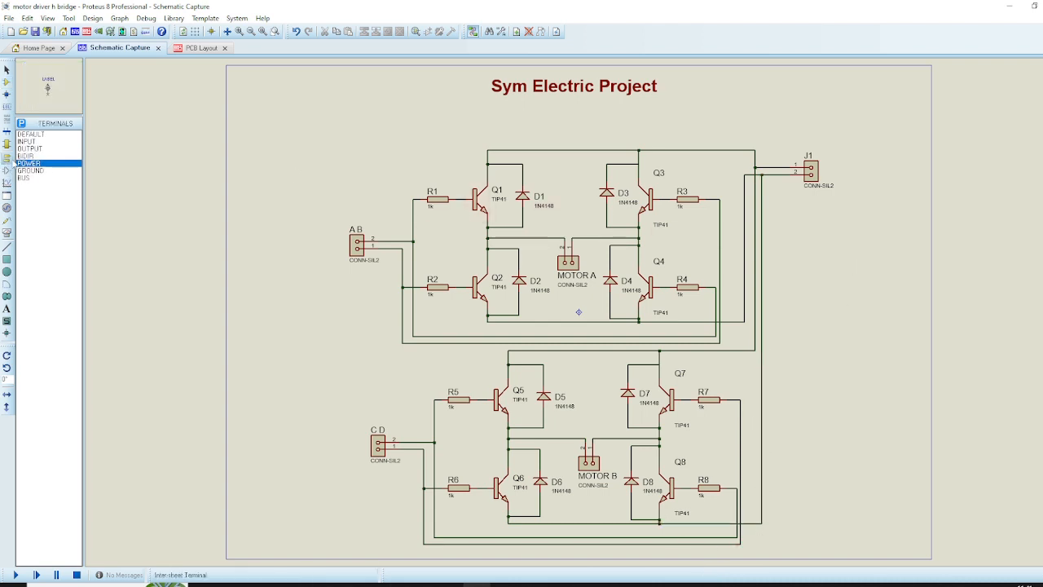
click(756, 127)
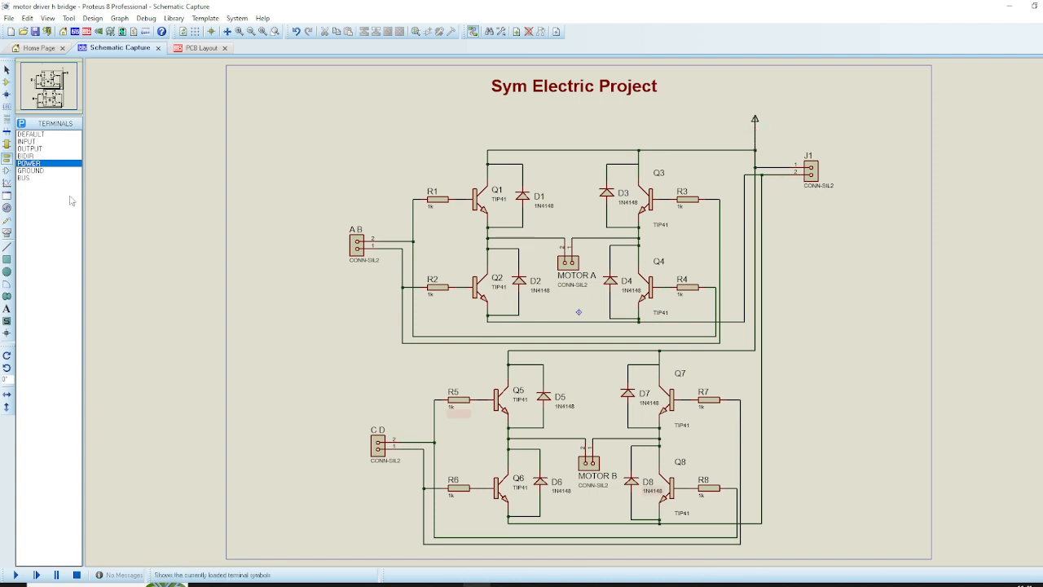
click(30, 171)
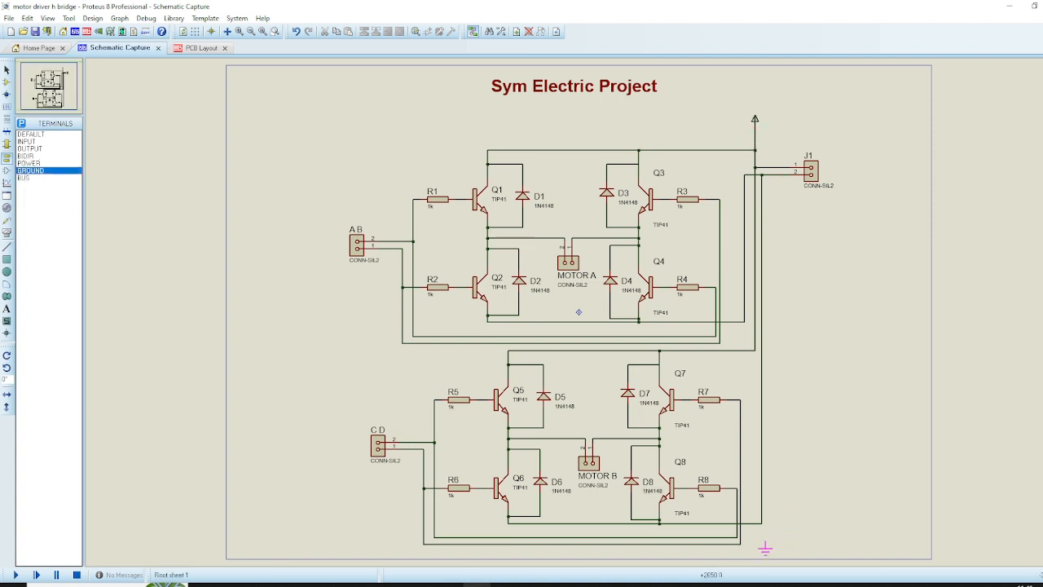
click(762, 543)
In the PCB layout, place the A B and C D connectors side by side at the centre of the board's upper edge
click(190, 49)
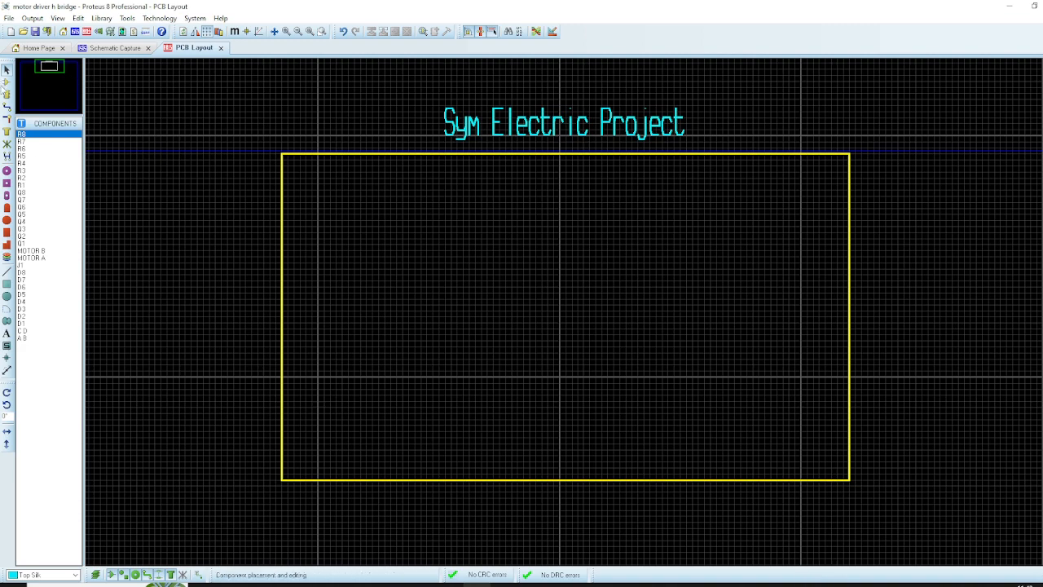
click(7, 83)
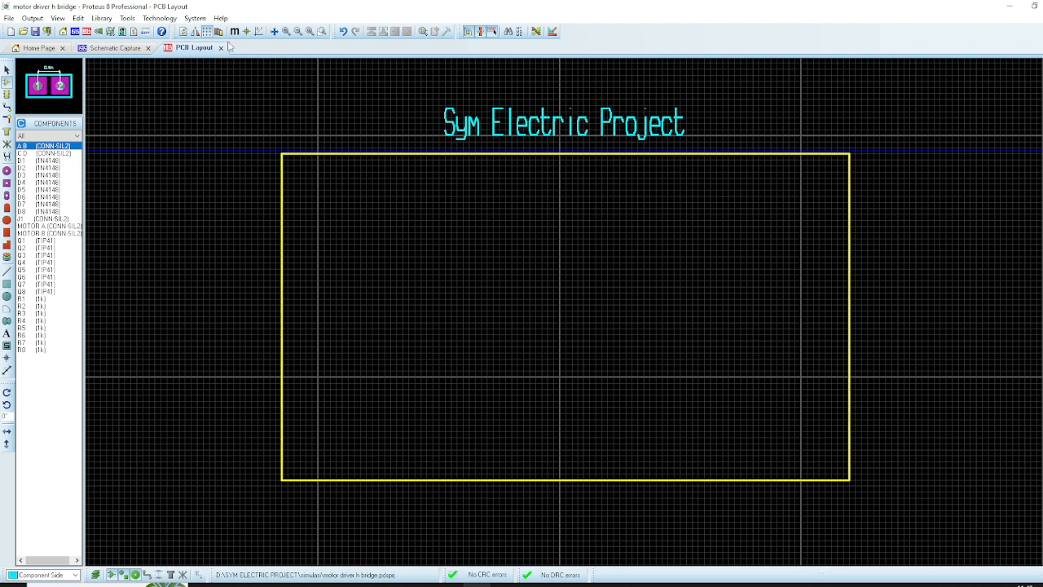
click(519, 209)
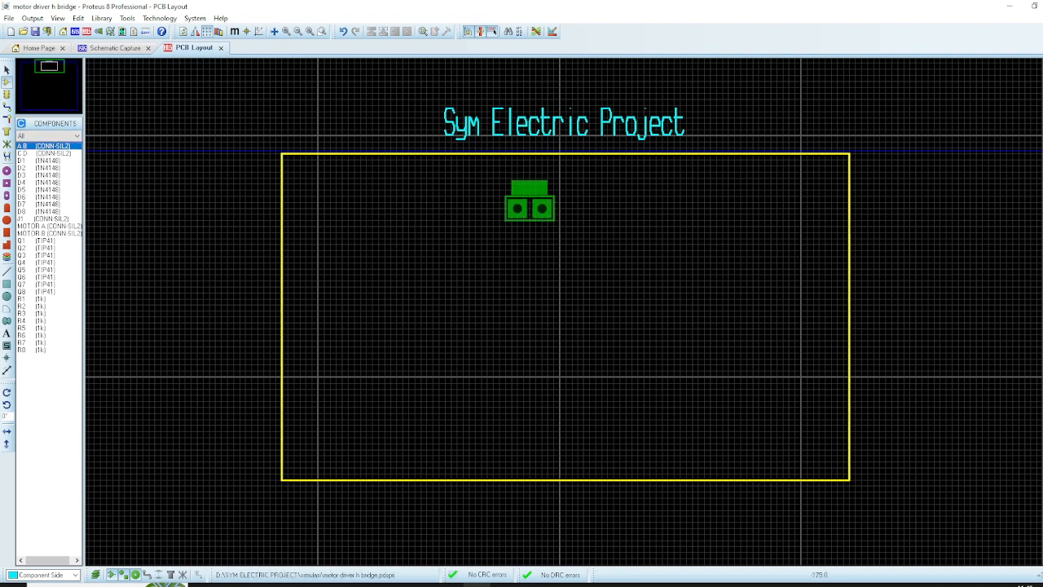
click(536, 183)
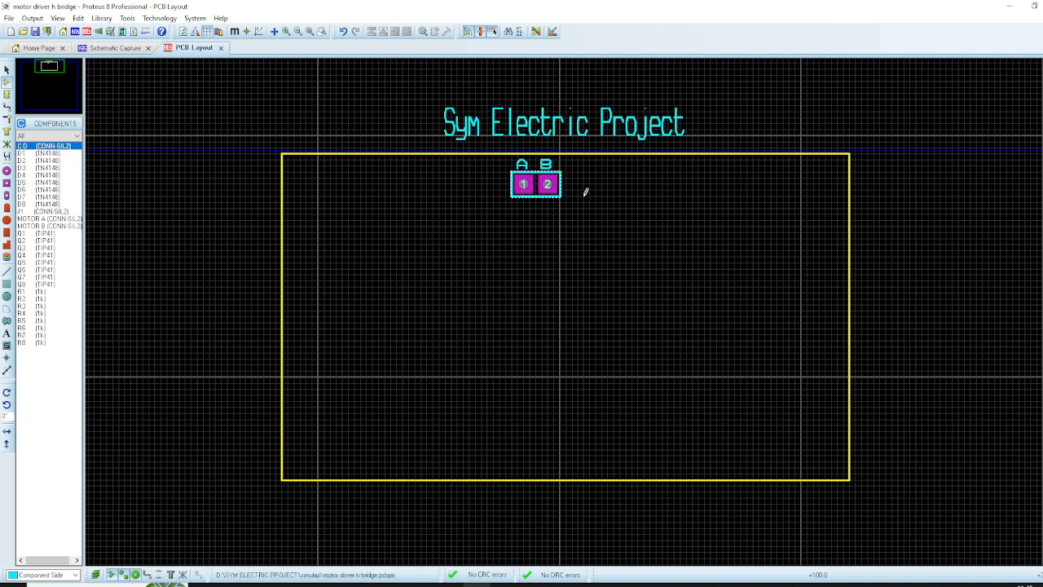
click(580, 183)
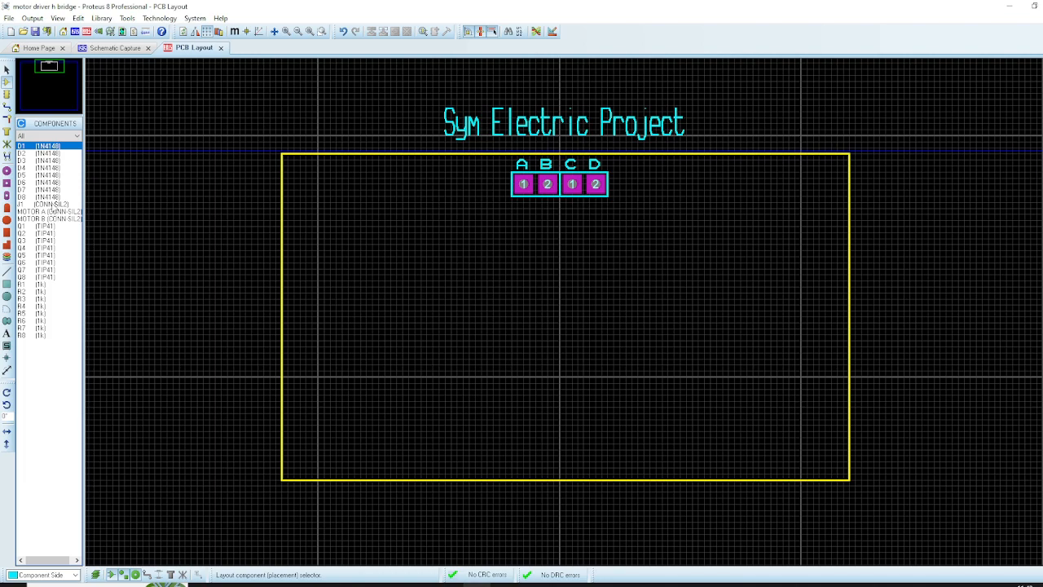
Set the J1 connector's part reference to POWER in the schematic
click(52, 205)
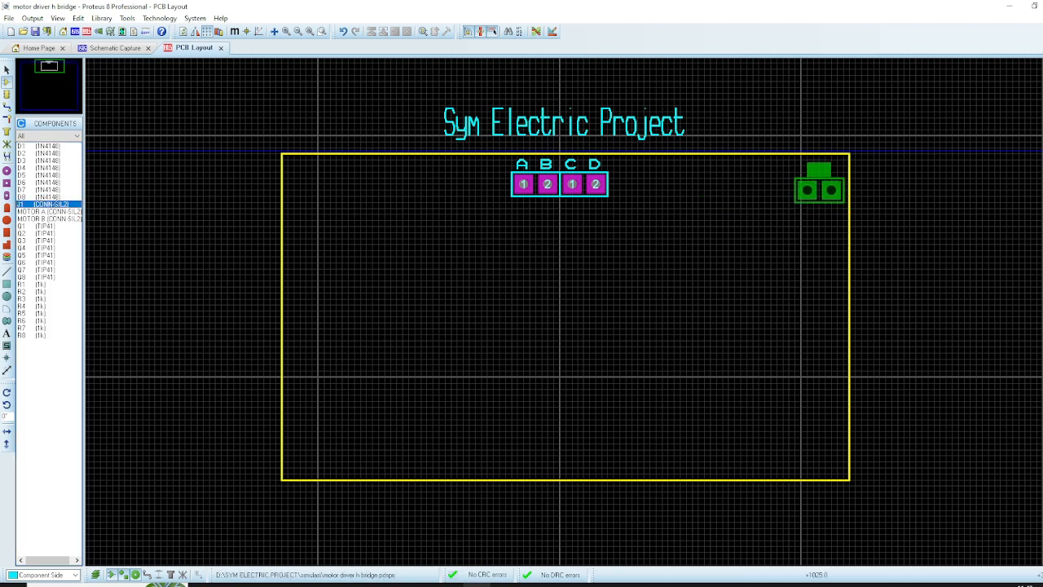
click(113, 47)
double_click(812, 172)
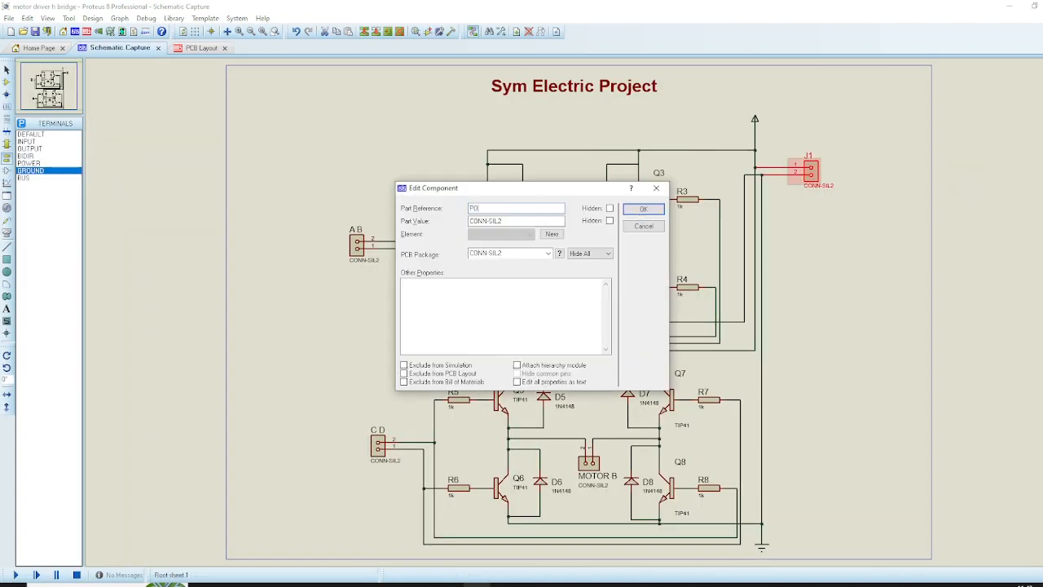
text(POWER)
key(Return)
Place the POWER connector in the upper-right corner of the PCB layout's board outline
click(201, 48)
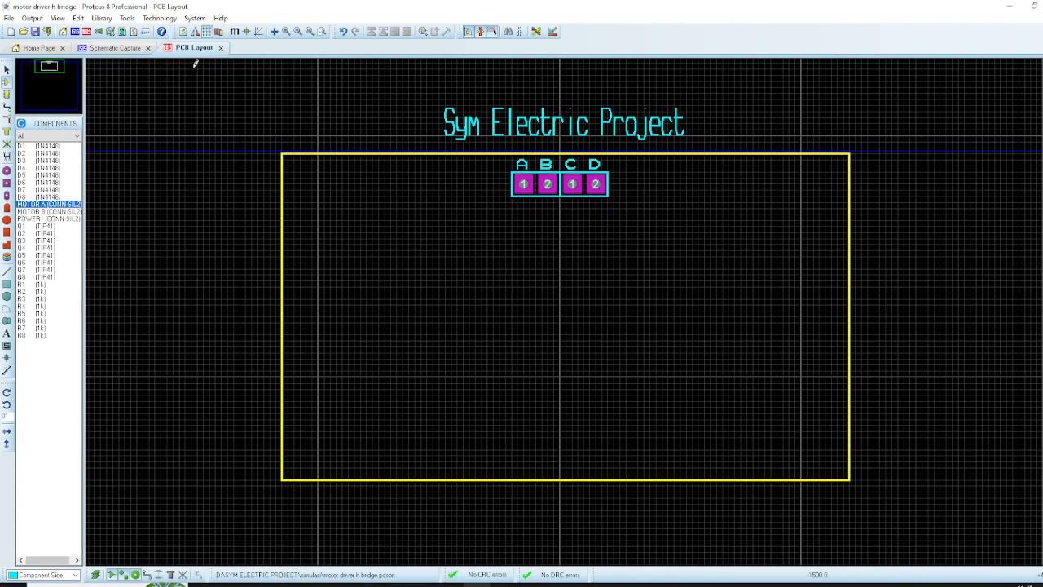
click(54, 219)
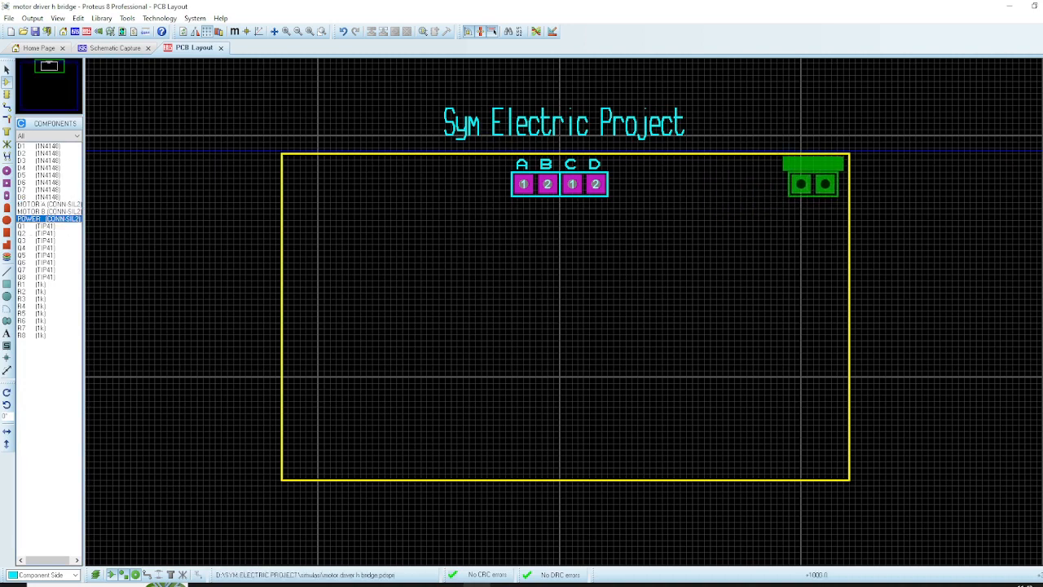
click(814, 179)
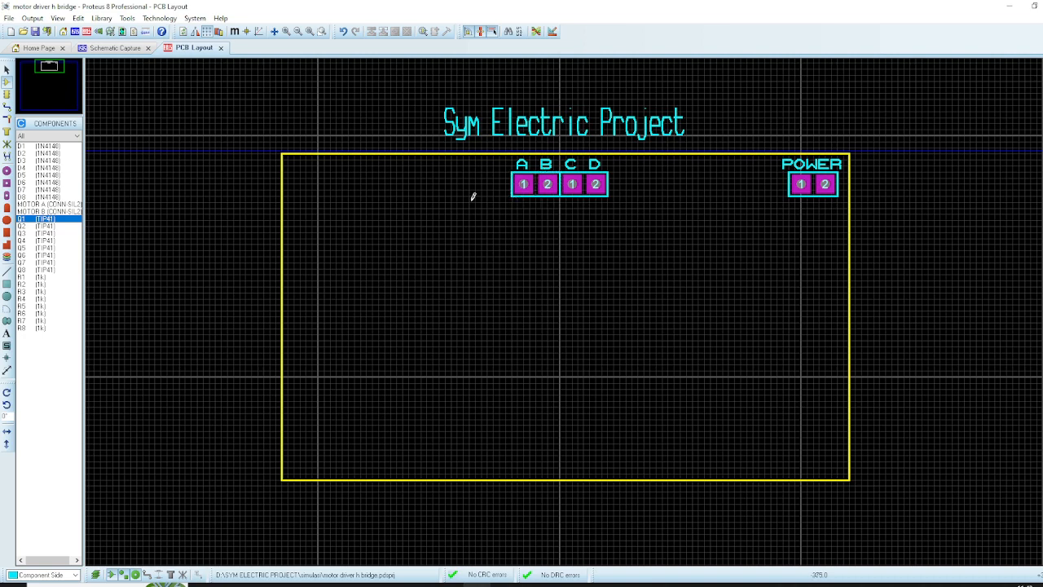
Place resistor R1 just below the A B connector on the board and rotate it 180 degrees
click(36, 218)
click(37, 277)
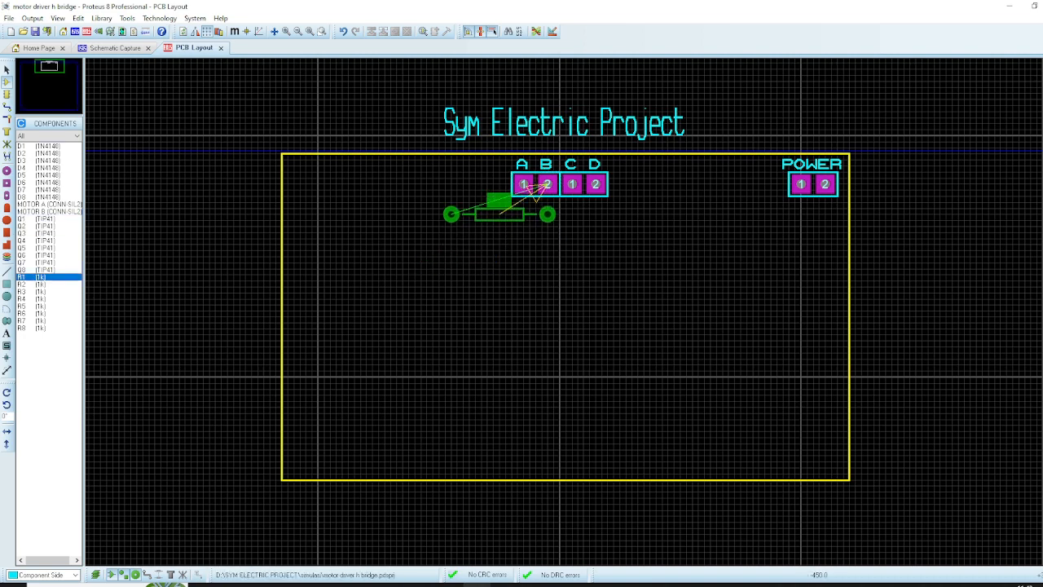
click(499, 207)
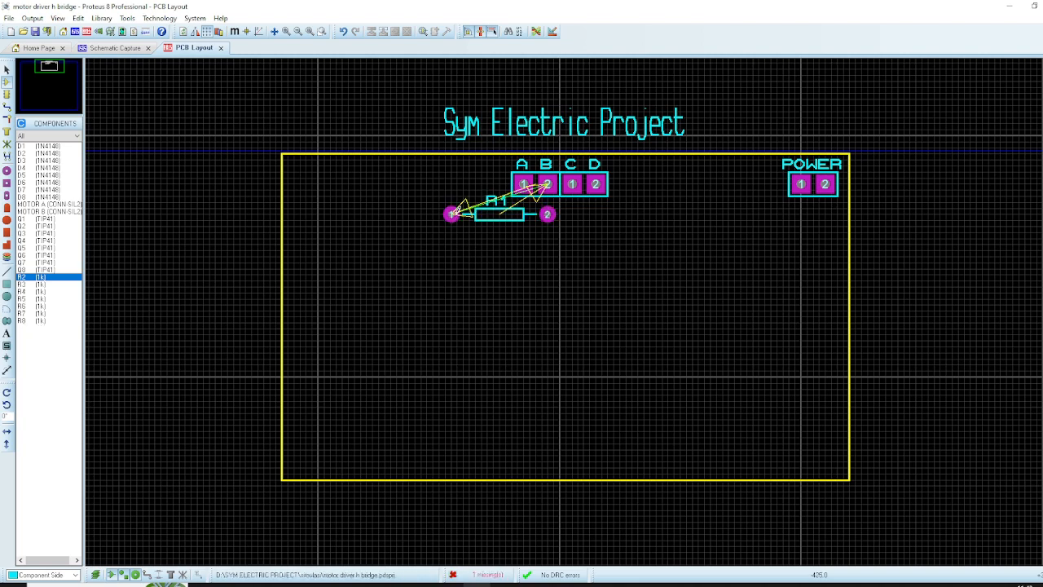
right_click(497, 216)
click(541, 299)
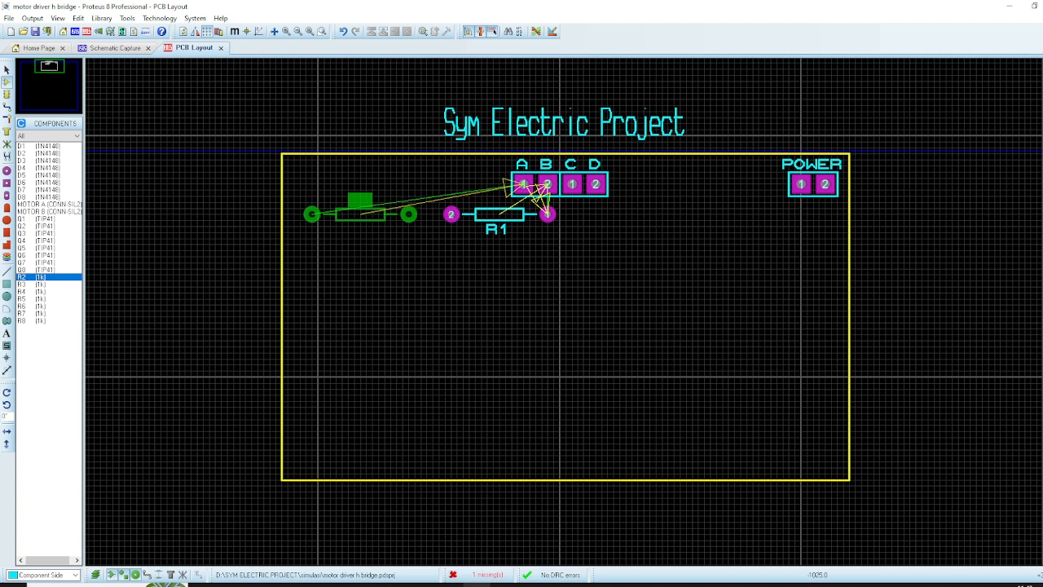
Place R2 to the left of R1 and R3 directly below R2, and rotate R3 by 180 degrees
click(319, 213)
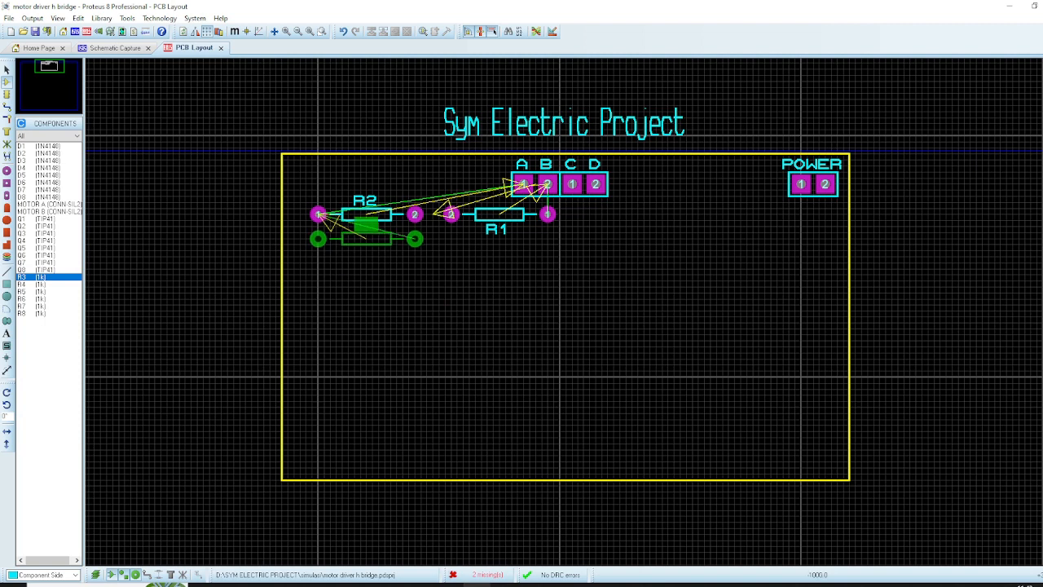
click(318, 238)
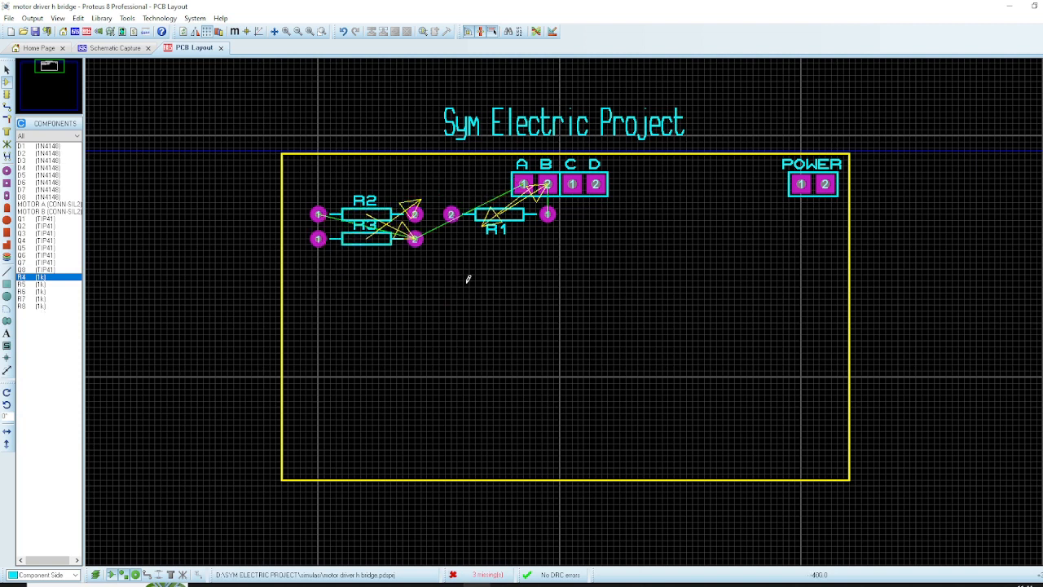
right_click(393, 239)
click(440, 317)
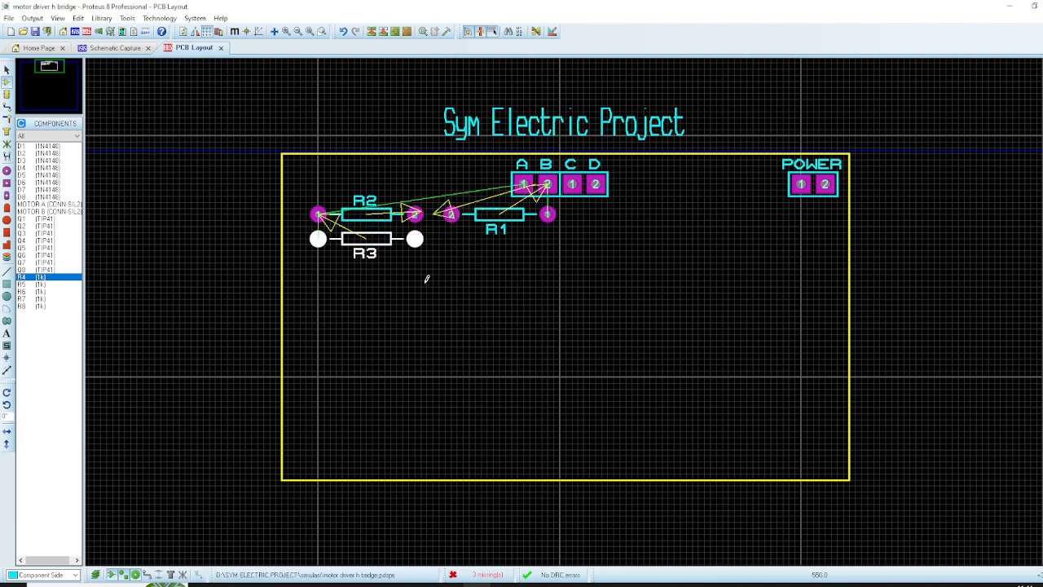
click(450, 277)
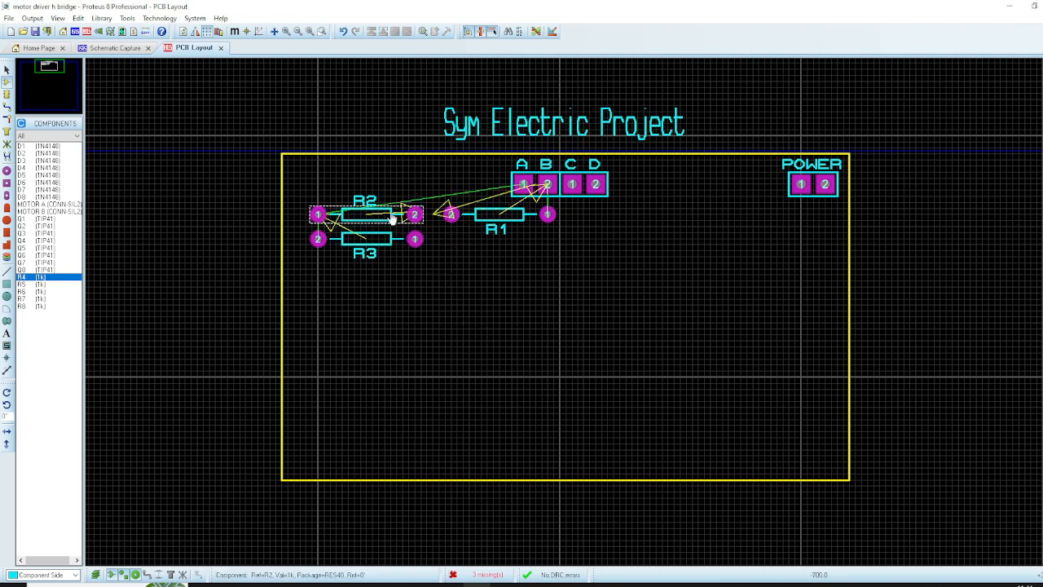
Rotate both R2 and R3 by 180 degrees, and place R4 directly below R1
right_click(331, 208)
click(453, 292)
right_click(391, 241)
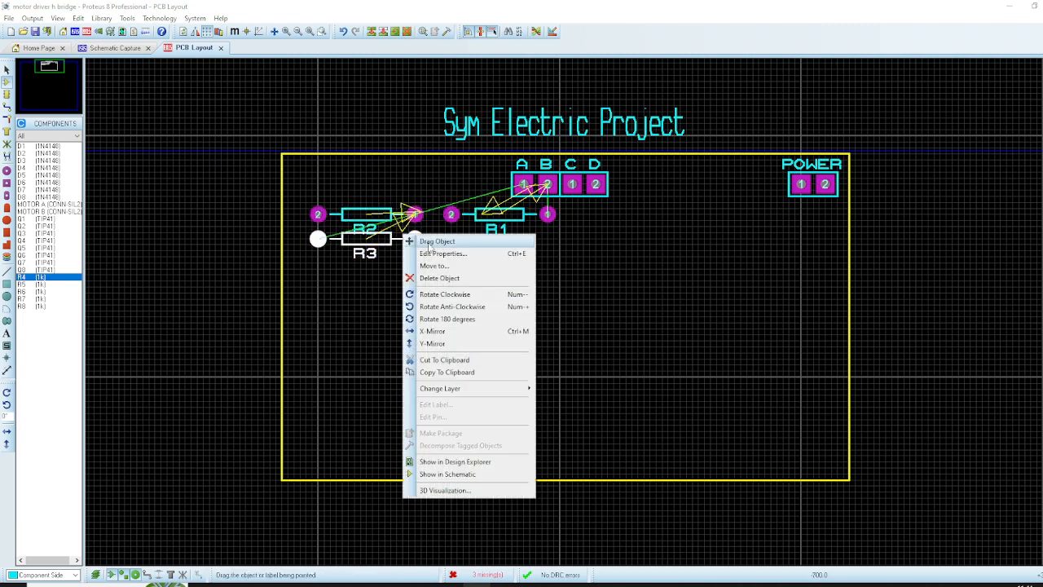
click(442, 317)
click(478, 249)
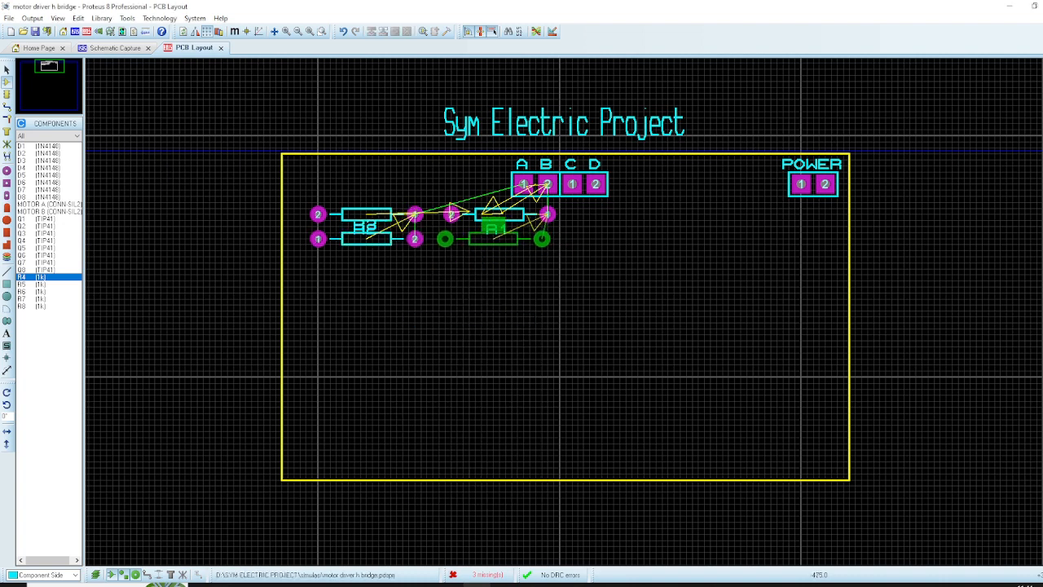
click(450, 238)
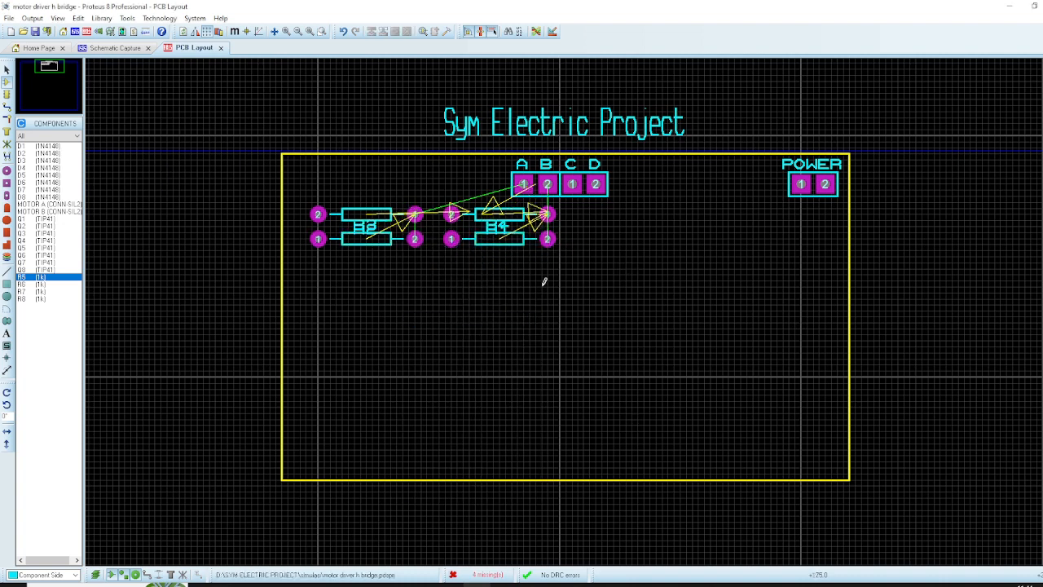
Place R6 beneath the C D connector and R7 directly below R6, rotating R7 by 180 degrees
click(39, 285)
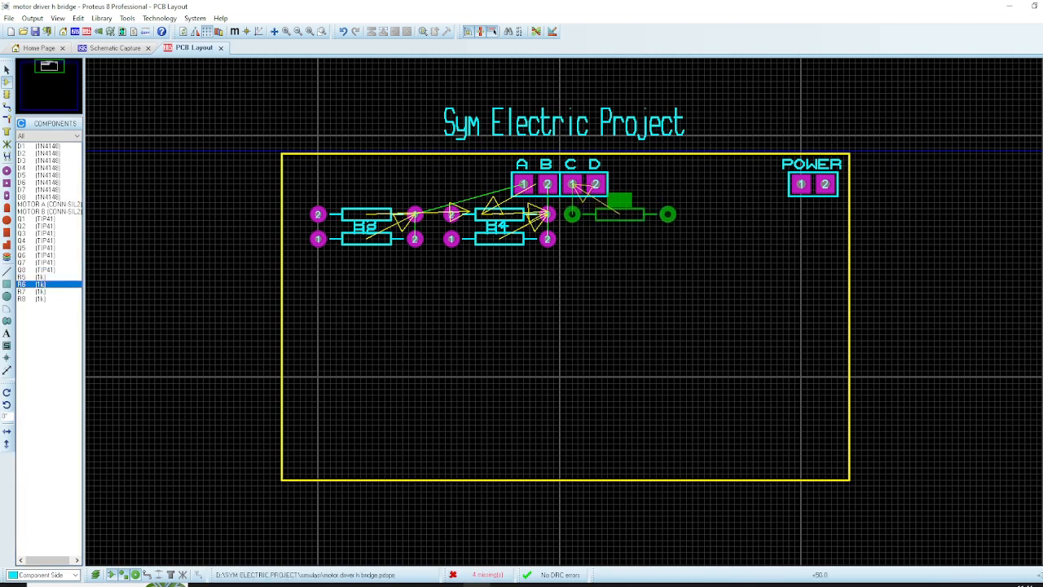
click(619, 213)
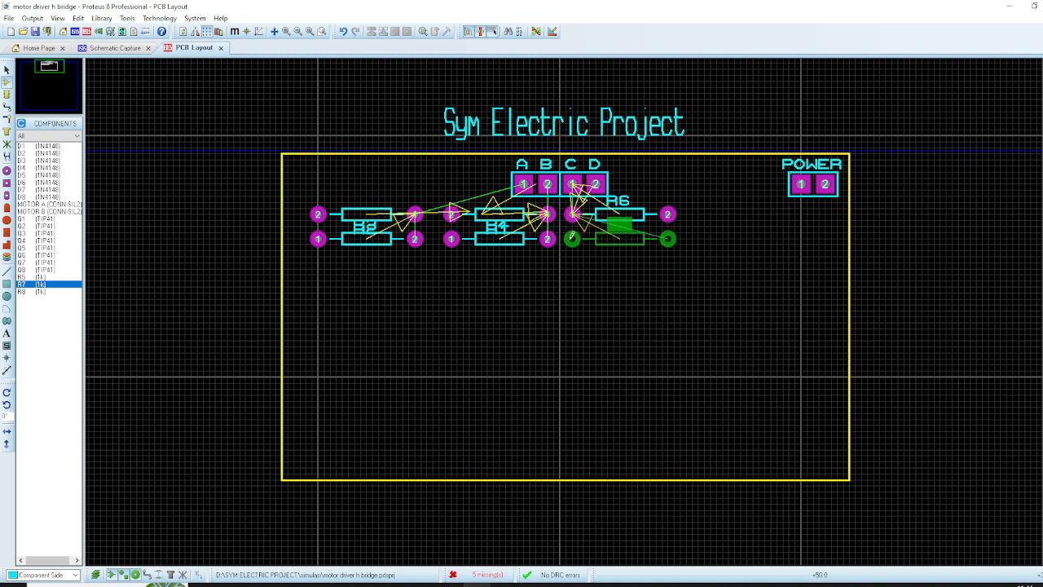
click(572, 237)
right_click(636, 237)
click(689, 324)
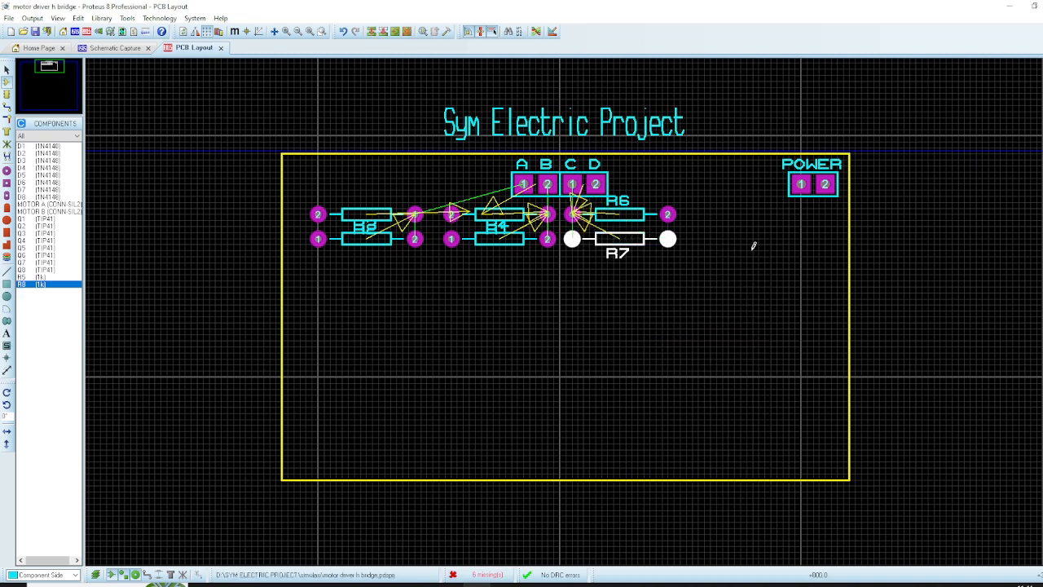
Place R5 to the right of R6 and R8 directly below R5, and rotate R8 by 180 degrees
click(31, 277)
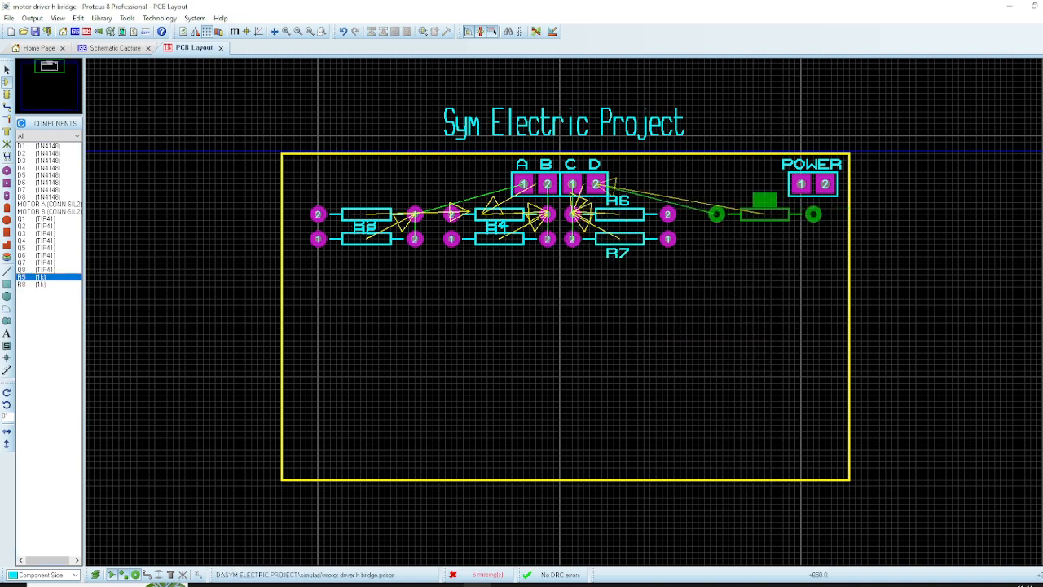
click(744, 228)
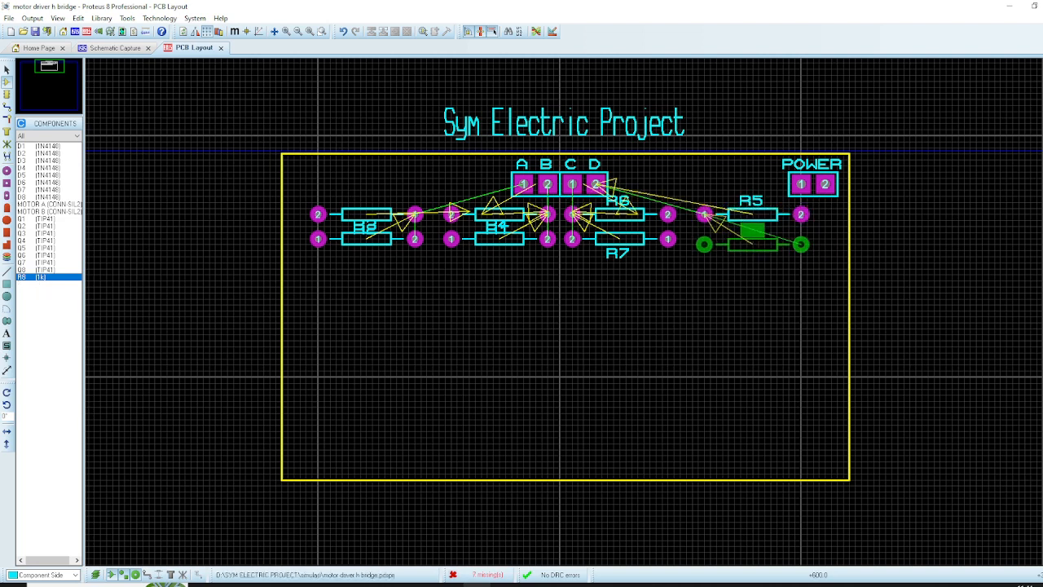
click(748, 242)
right_click(734, 238)
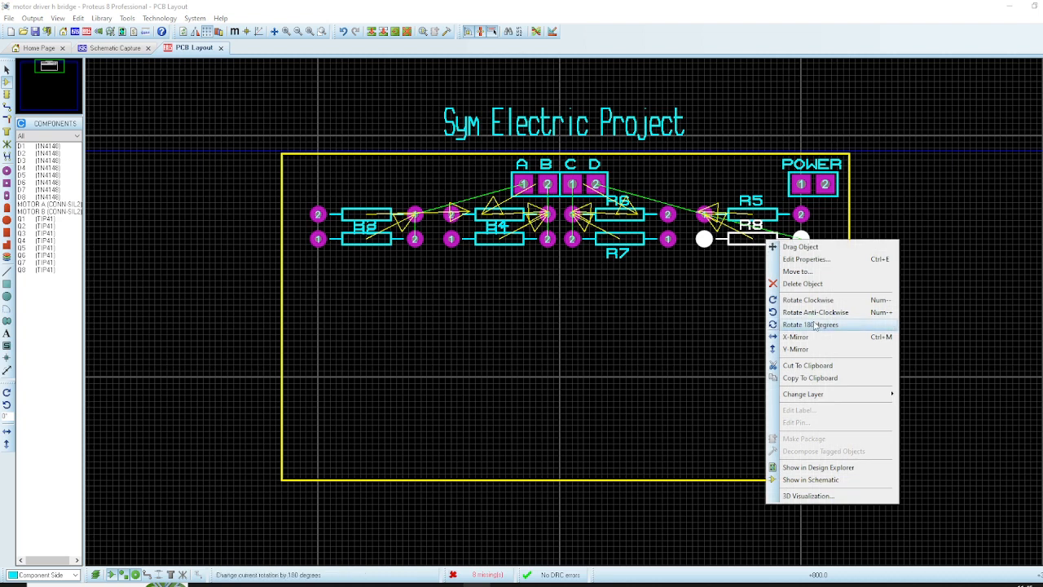
click(743, 301)
click(743, 301)
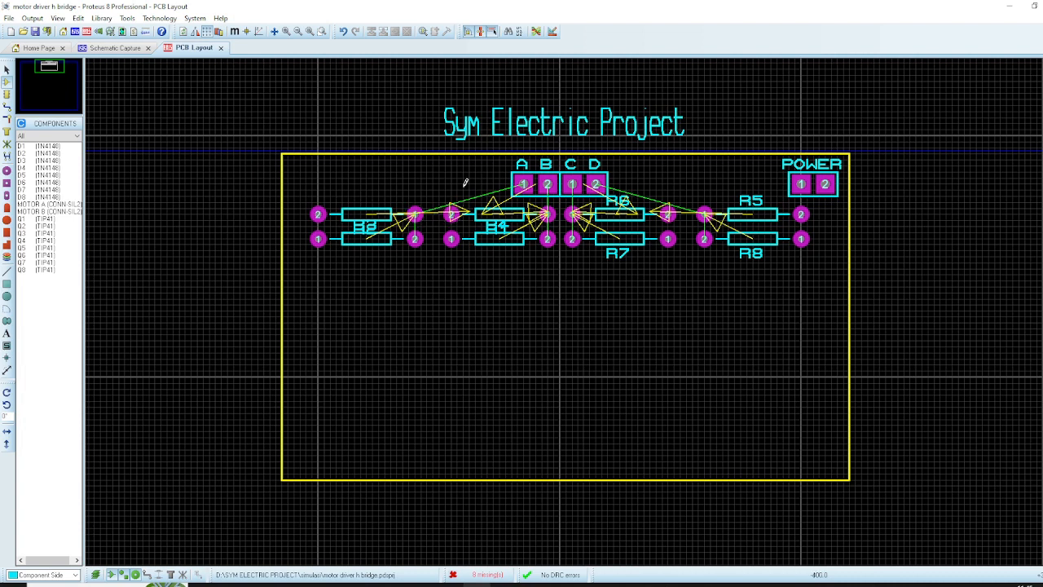
Place diodes D2 and D1 side by side below R3 and R4, with D3 directly below D2 and D4 below D1
click(38, 146)
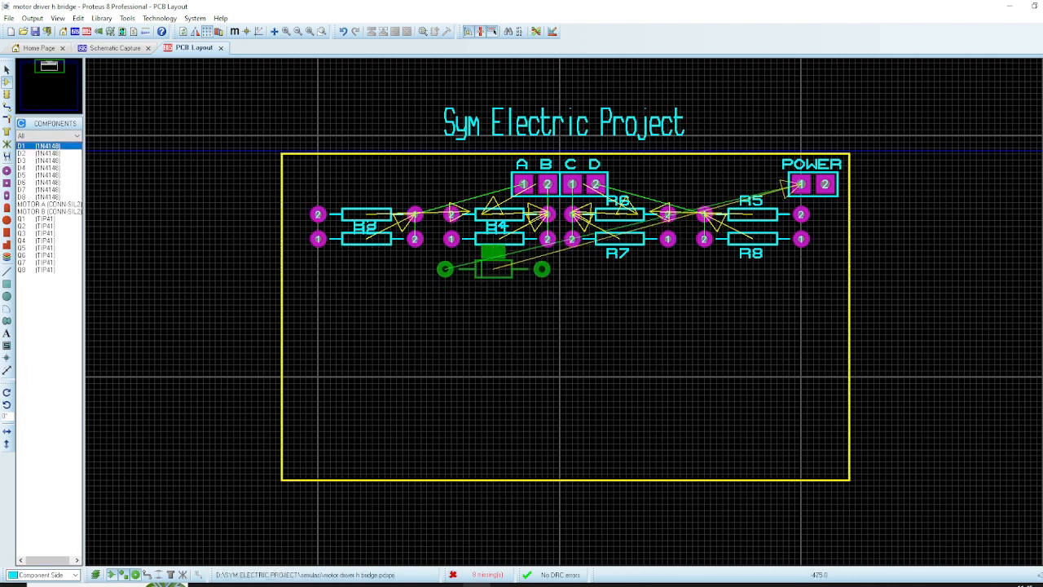
click(450, 275)
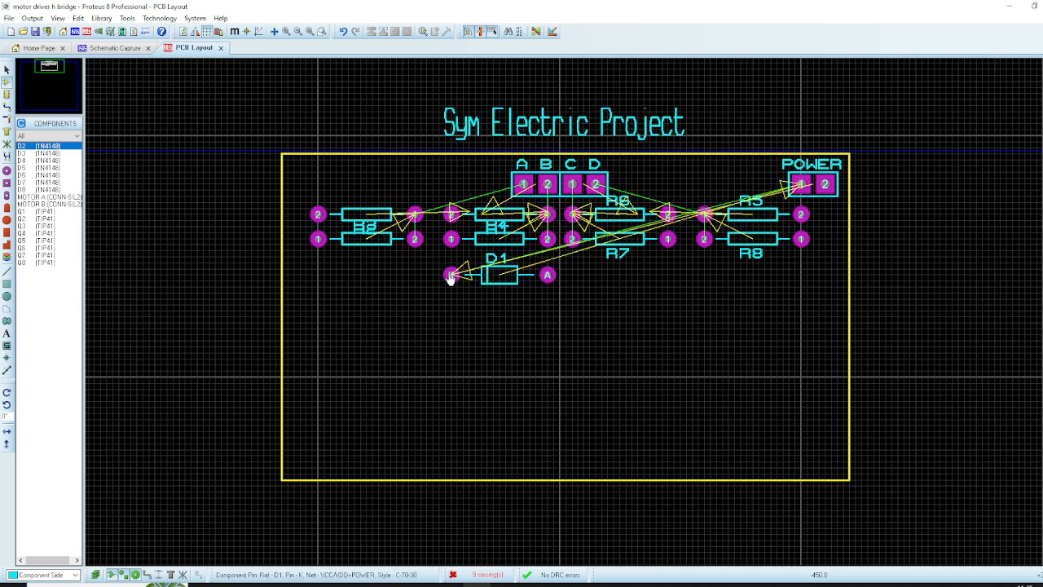
click(350, 278)
key(Return)
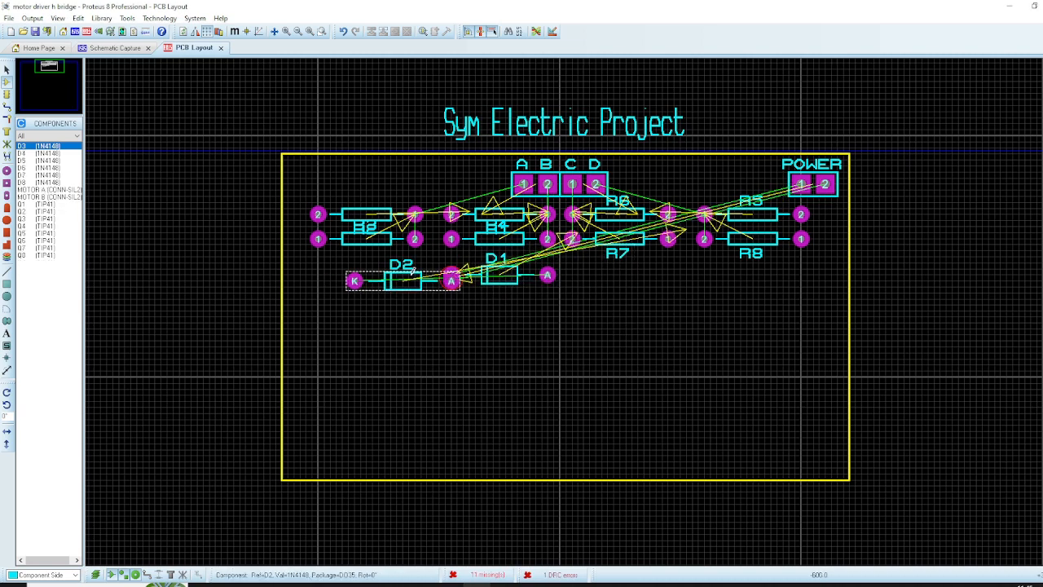
right_click(414, 269)
click(444, 268)
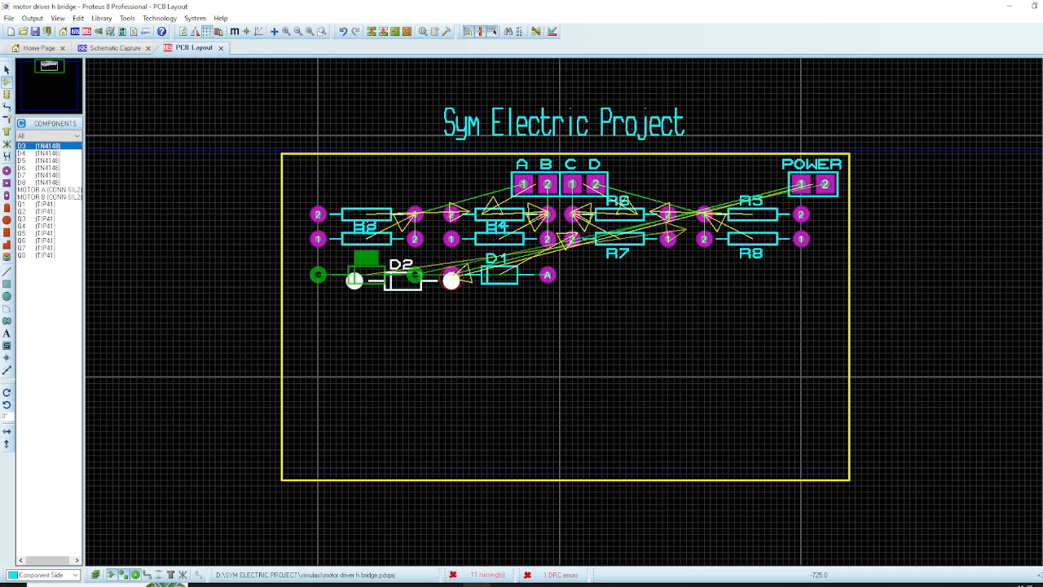
click(366, 259)
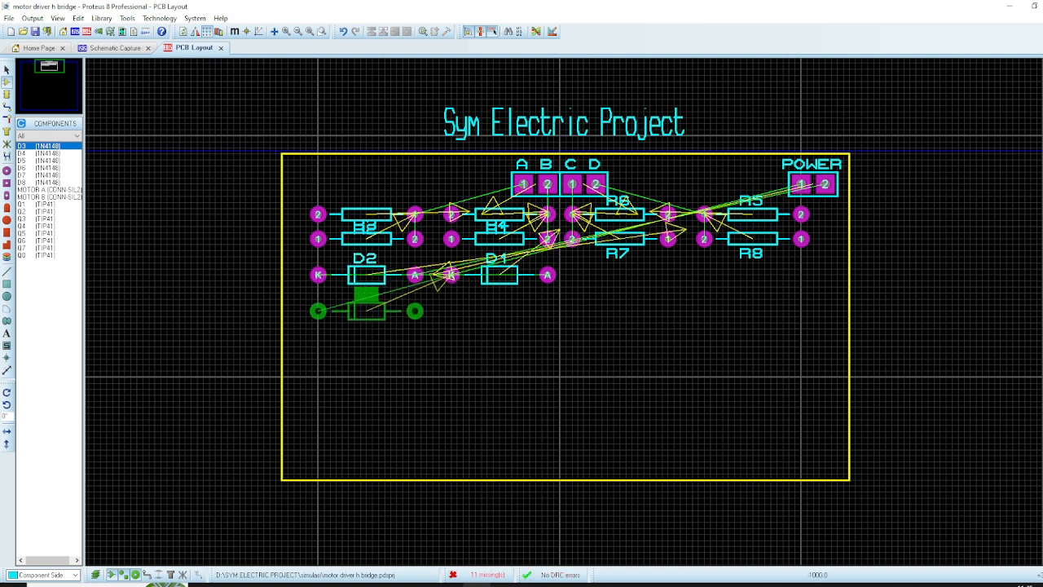
click(367, 310)
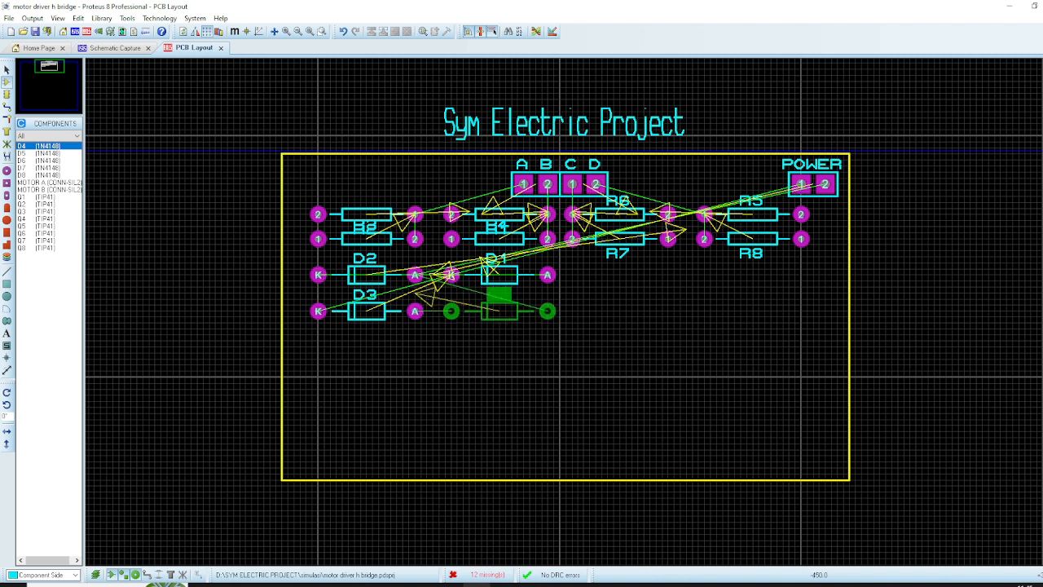
click(498, 310)
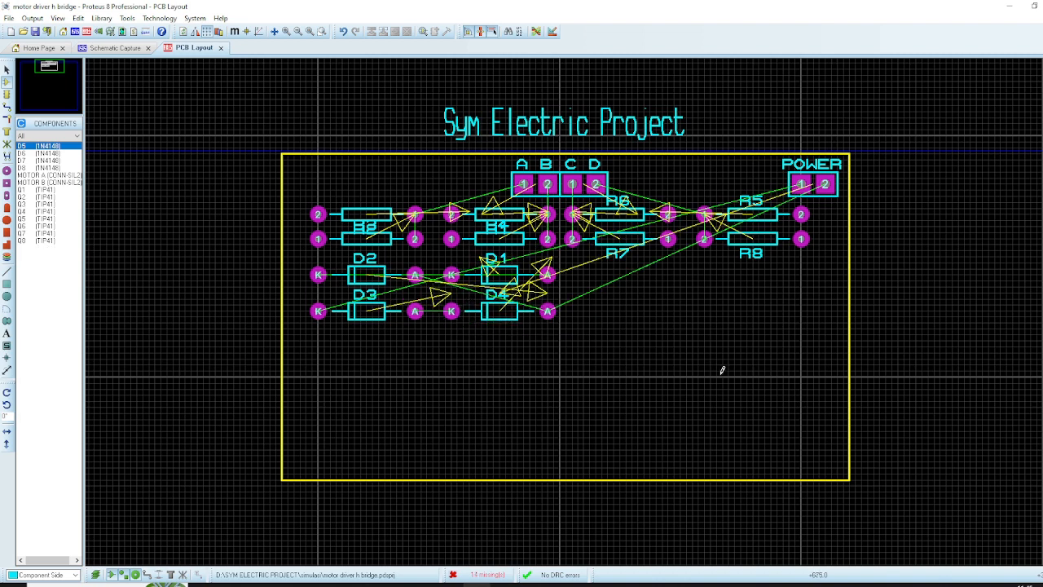
Place diode D6 below R7 with D7 directly beneath it, and D5 below R8 with D8 directly beneath it
click(37, 226)
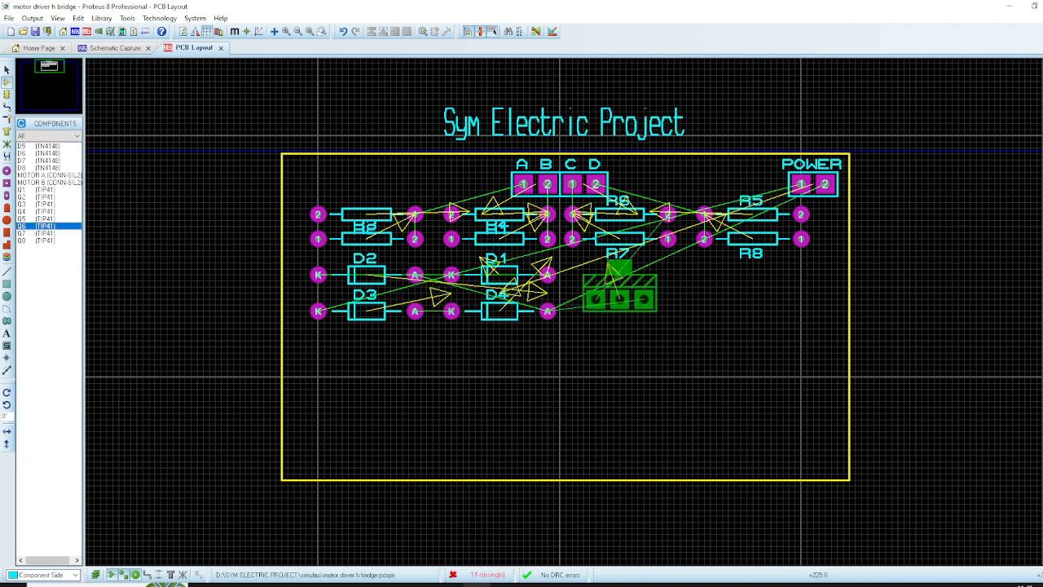
click(37, 152)
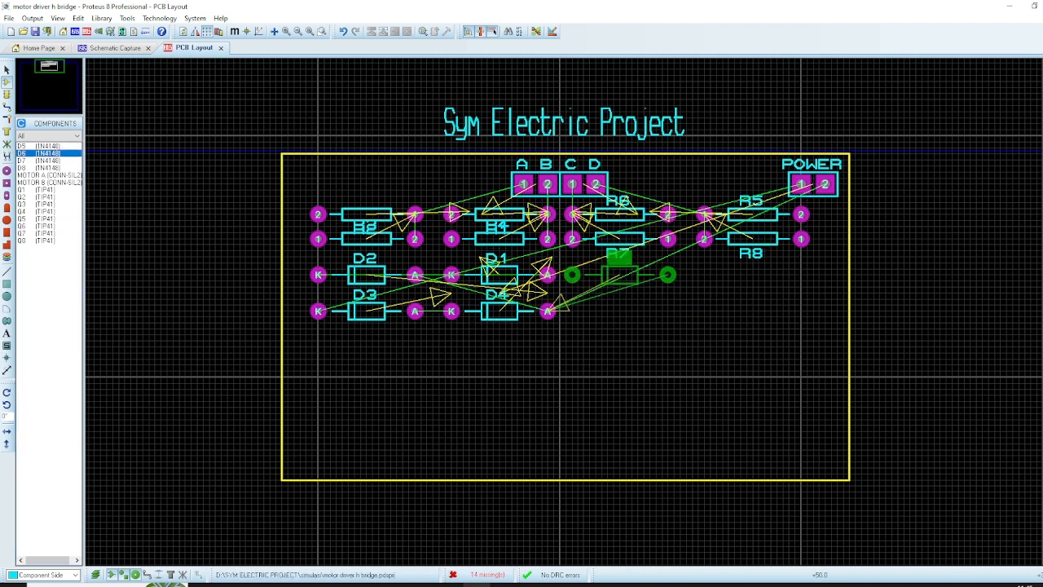
click(619, 275)
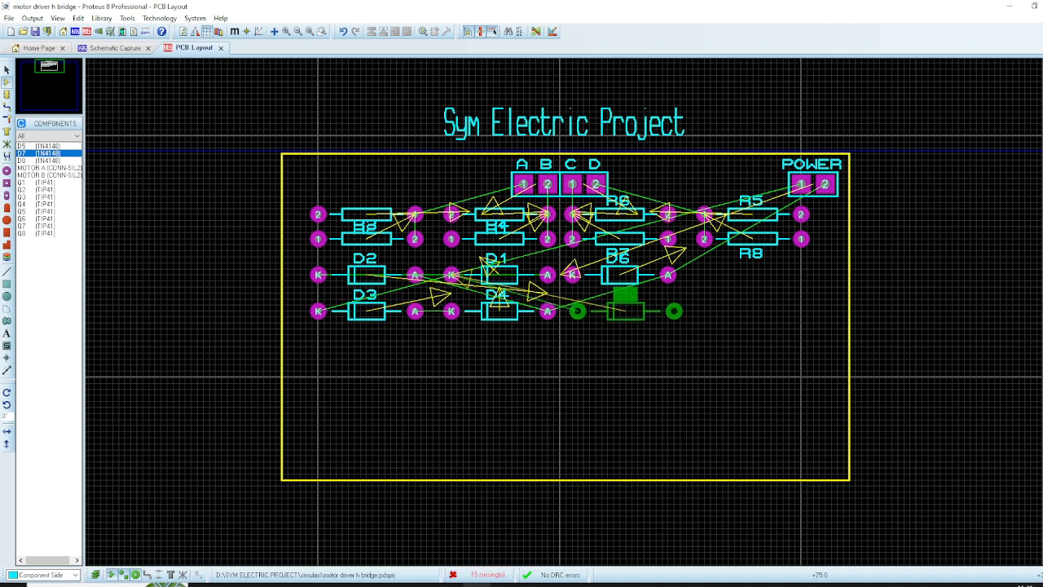
click(620, 310)
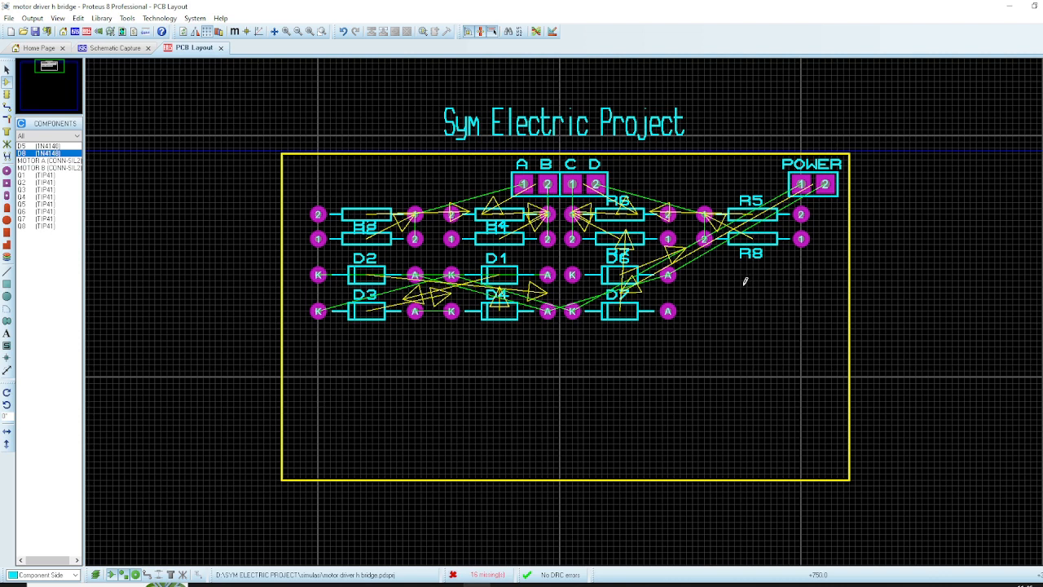
click(39, 146)
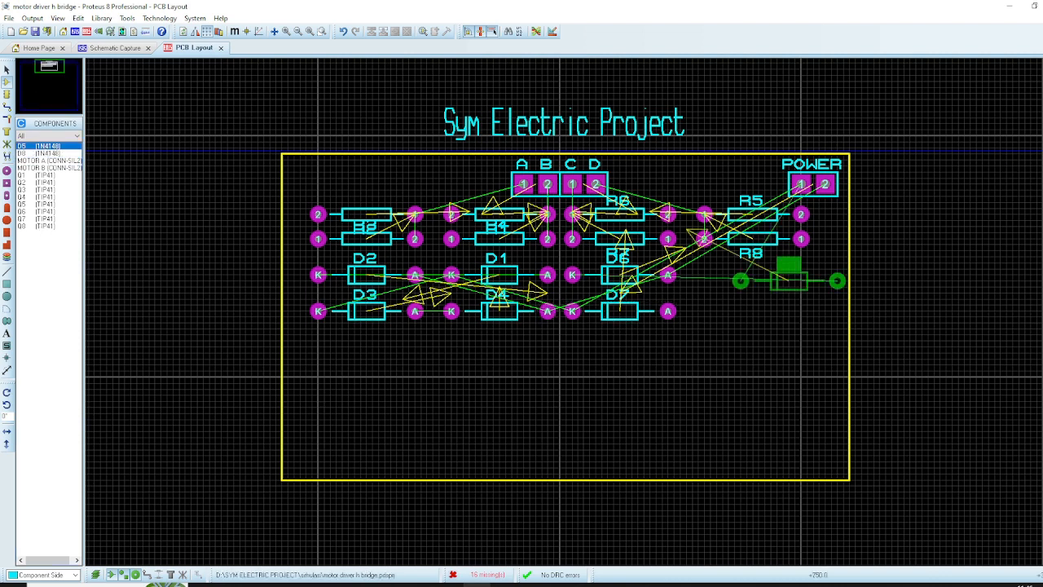
click(704, 275)
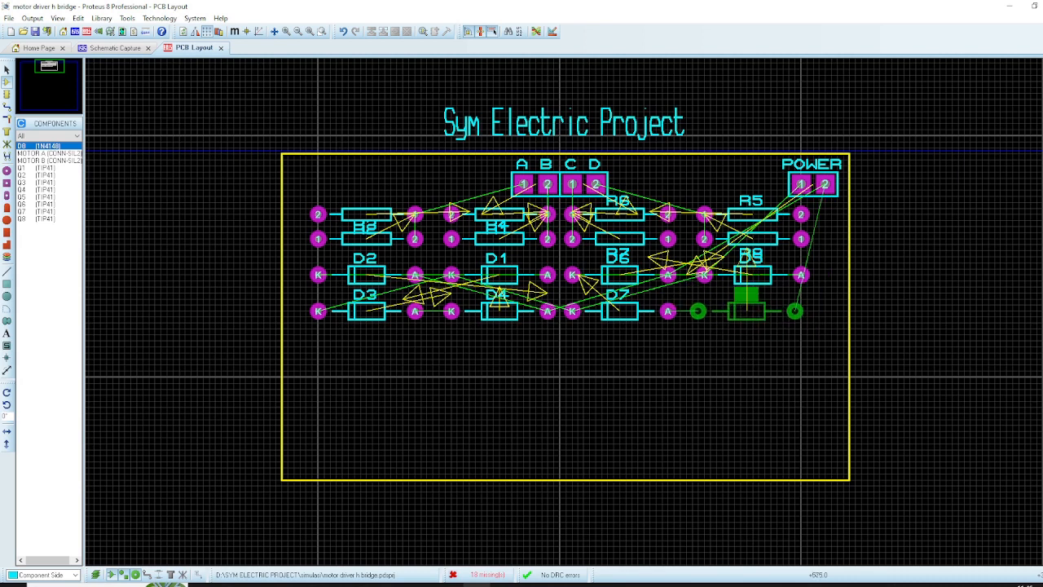
click(704, 310)
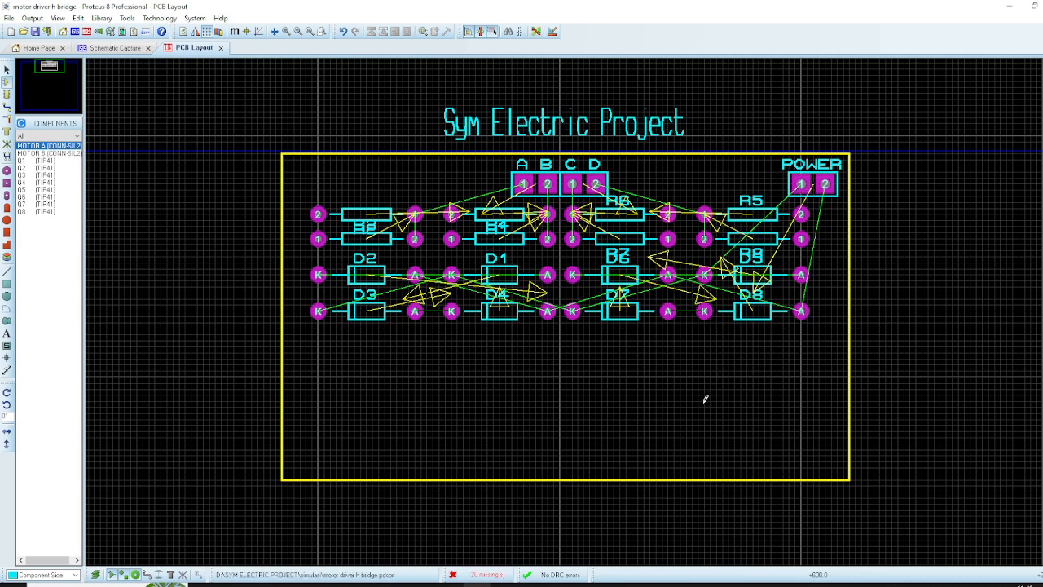
Move both diode rows down the board to open a transistor-sized gap below the resistors
drag(820, 365, 293, 292)
drag(572, 325, 575, 373)
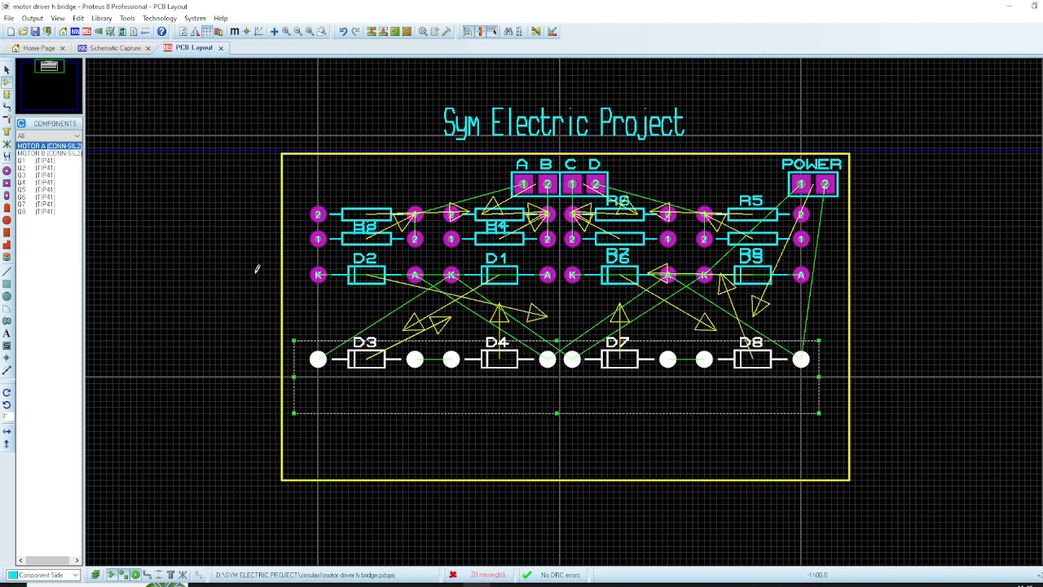
drag(294, 262, 837, 334)
drag(573, 277, 573, 323)
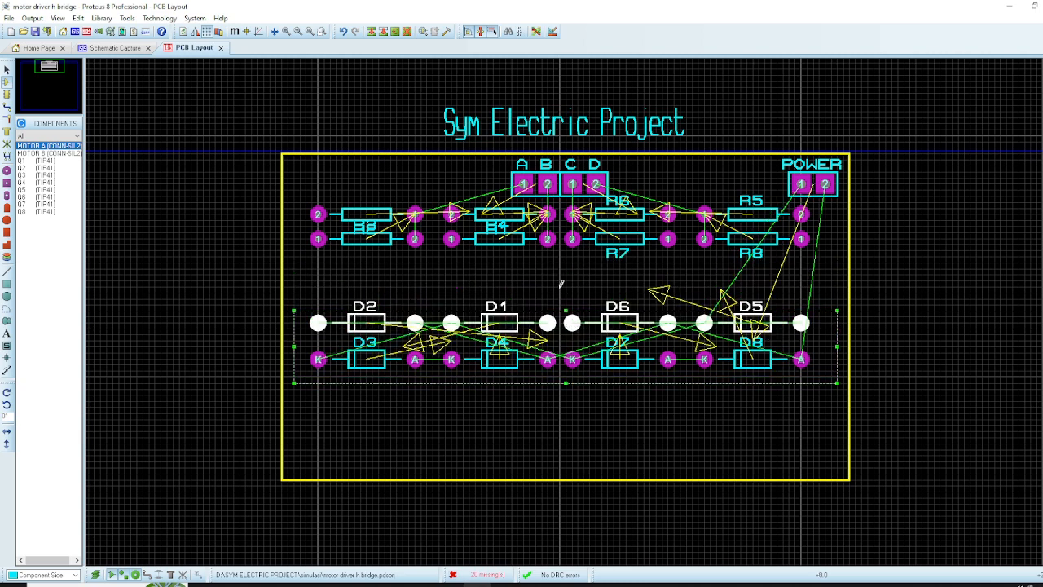
Place transistor Q1 in the gap above D1 and Q2 in the gap above D2
click(31, 161)
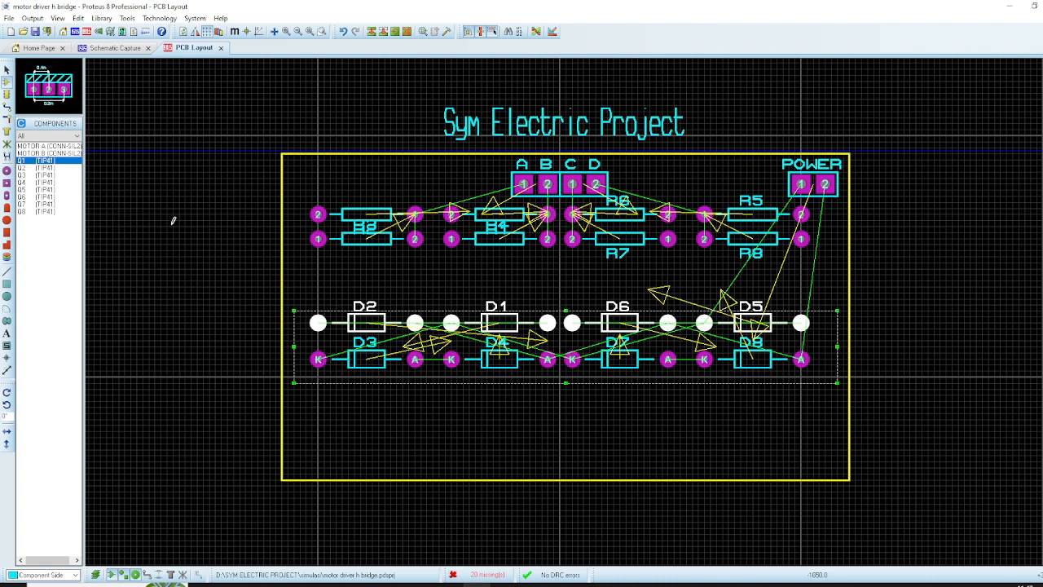
click(225, 242)
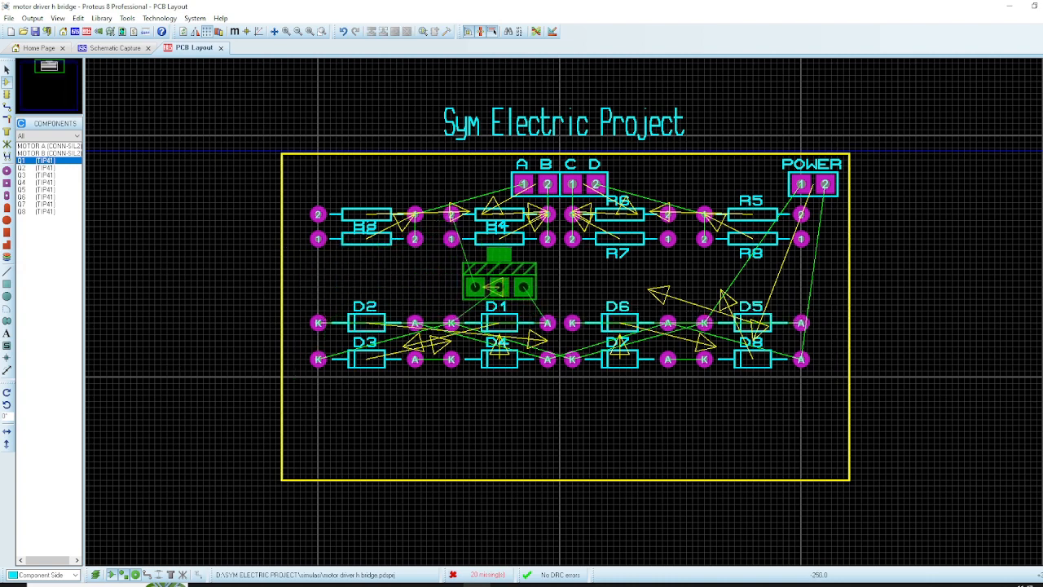
click(493, 287)
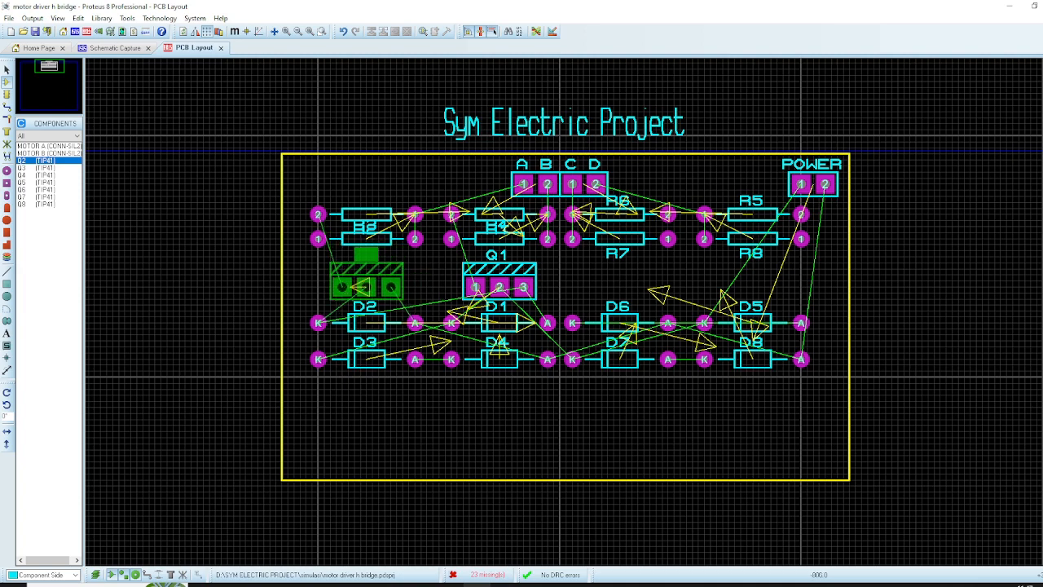
click(371, 290)
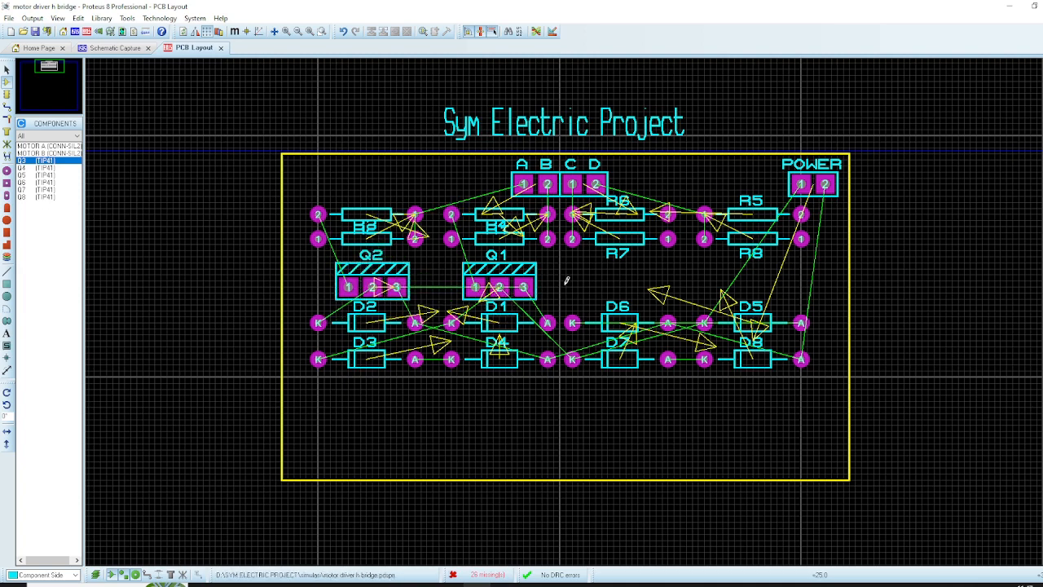
Move the D3, D4, D7 and D8 row further down, and place Q3 below D2 and Q4 below D1
drag(293, 346, 825, 414)
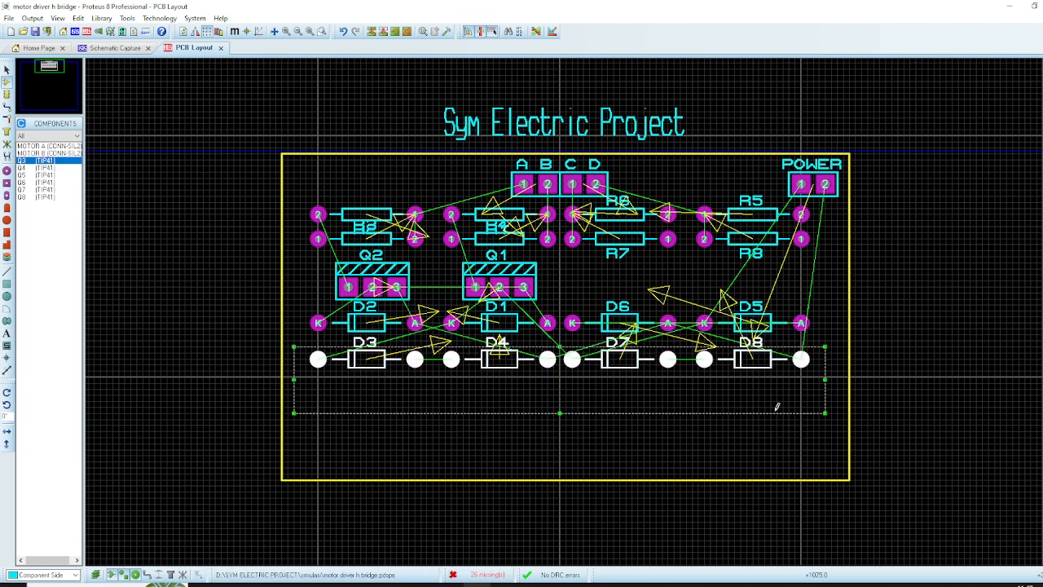
drag(544, 370, 544, 413)
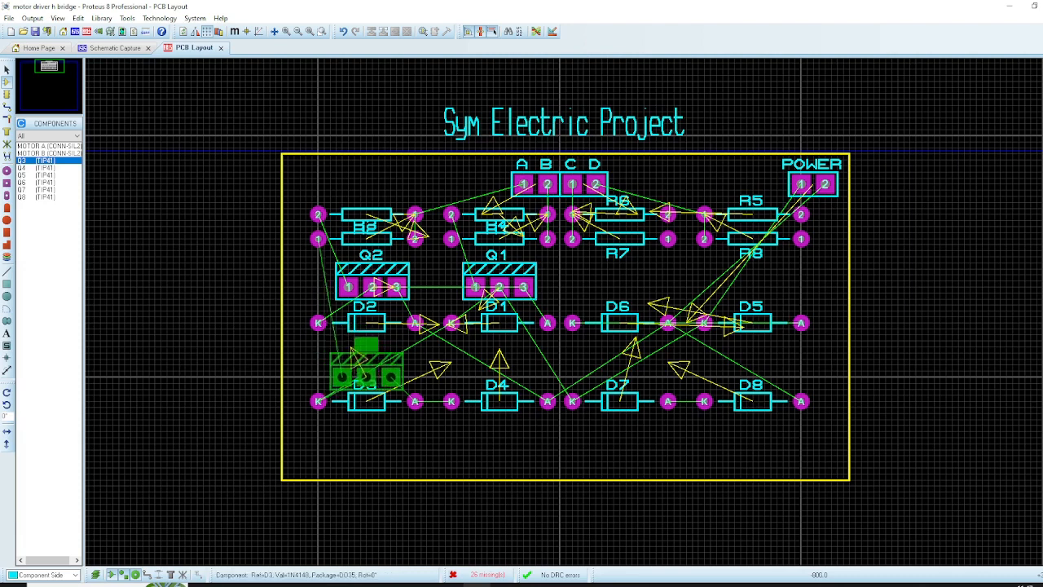
click(367, 366)
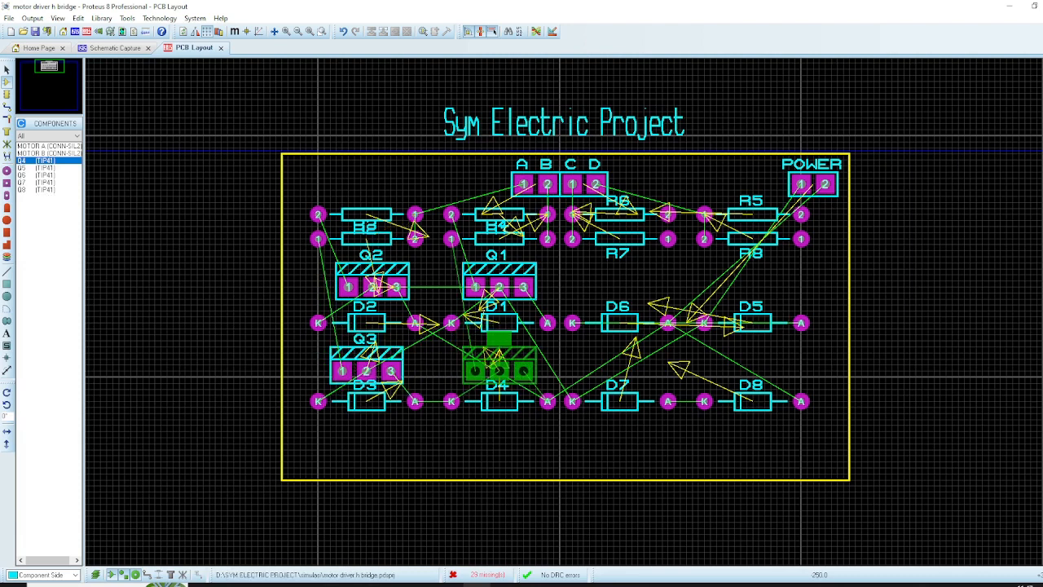
click(498, 368)
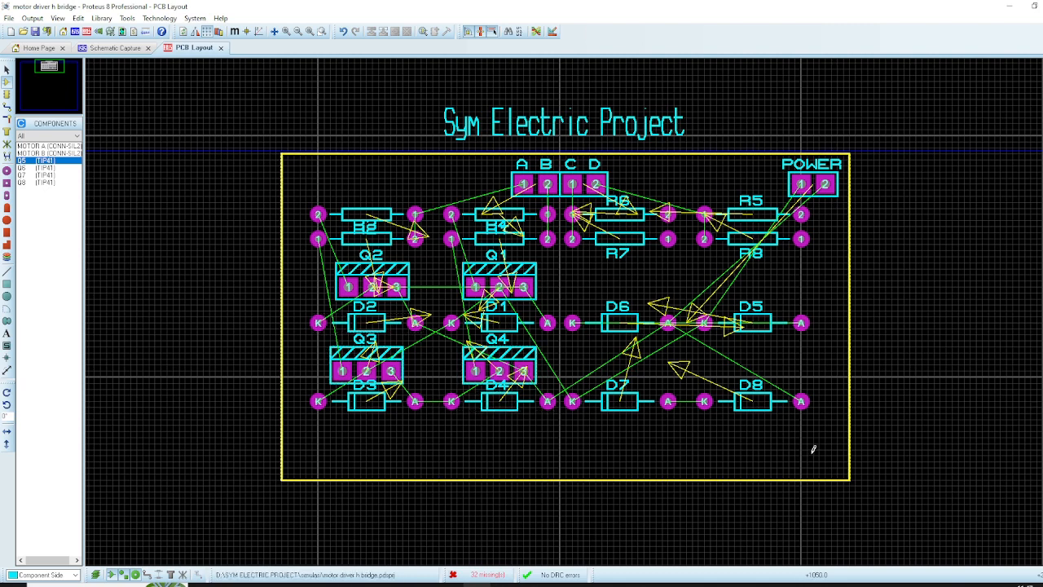
Move the D3, D4, D7 and D8 row slightly lower so it clears transistors Q3 and Q4
drag(812, 449, 275, 365)
drag(505, 404, 505, 425)
click(770, 358)
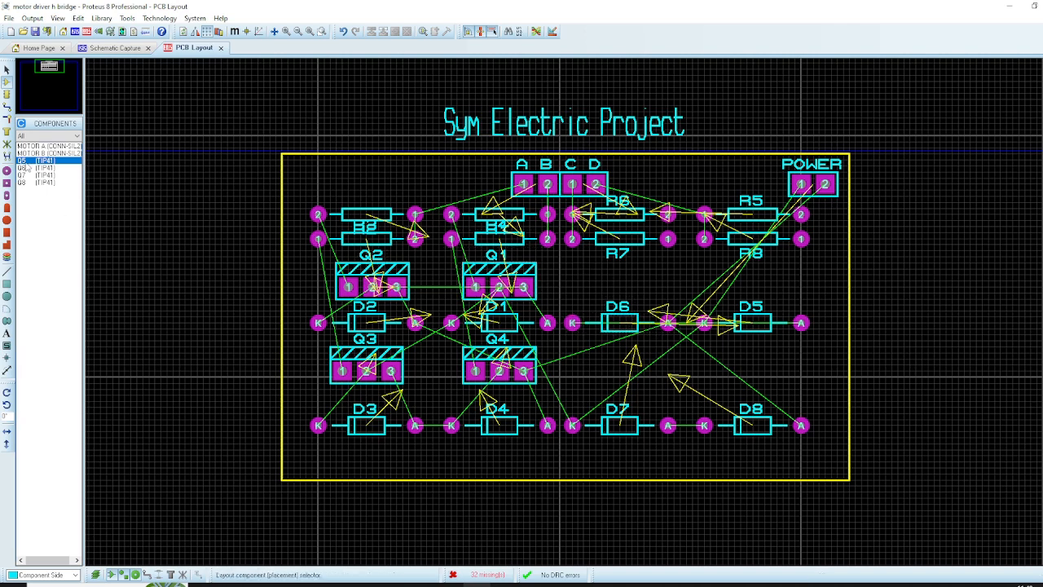
Place transistor Q5 above D5, Q6 above D6, Q7 above D7 and Q8 above D8
click(771, 285)
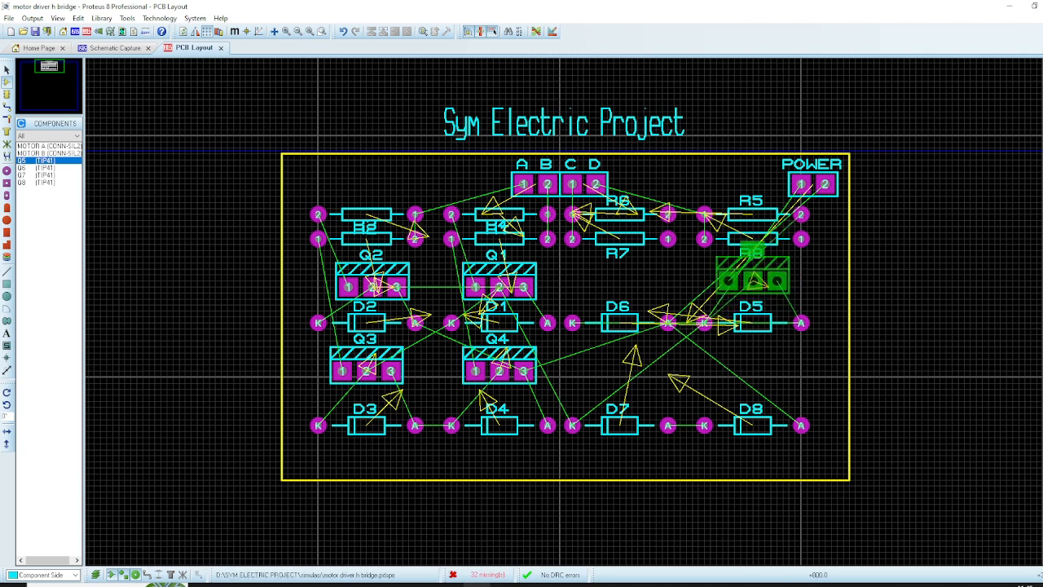
click(752, 287)
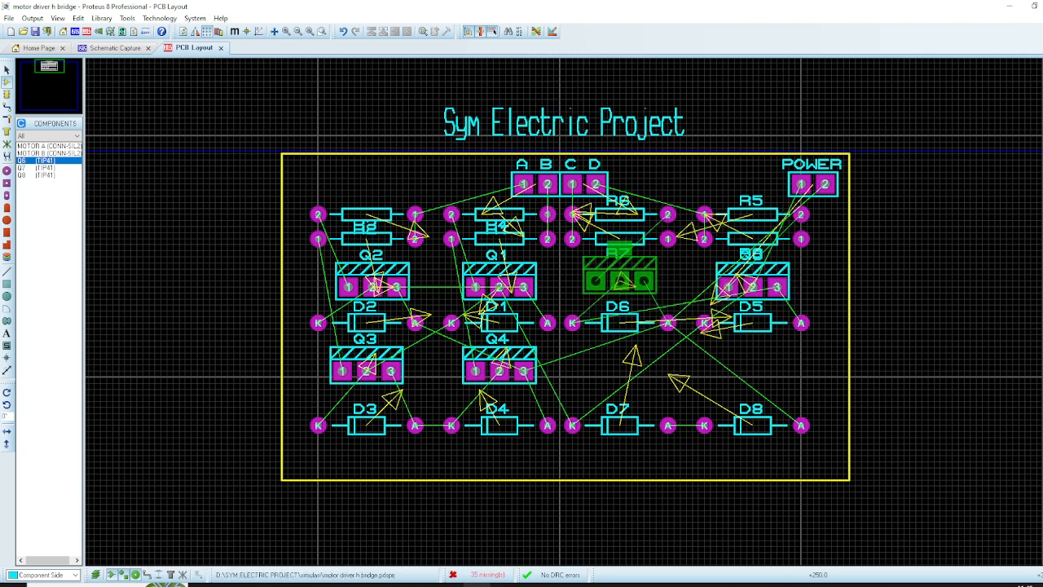
click(619, 287)
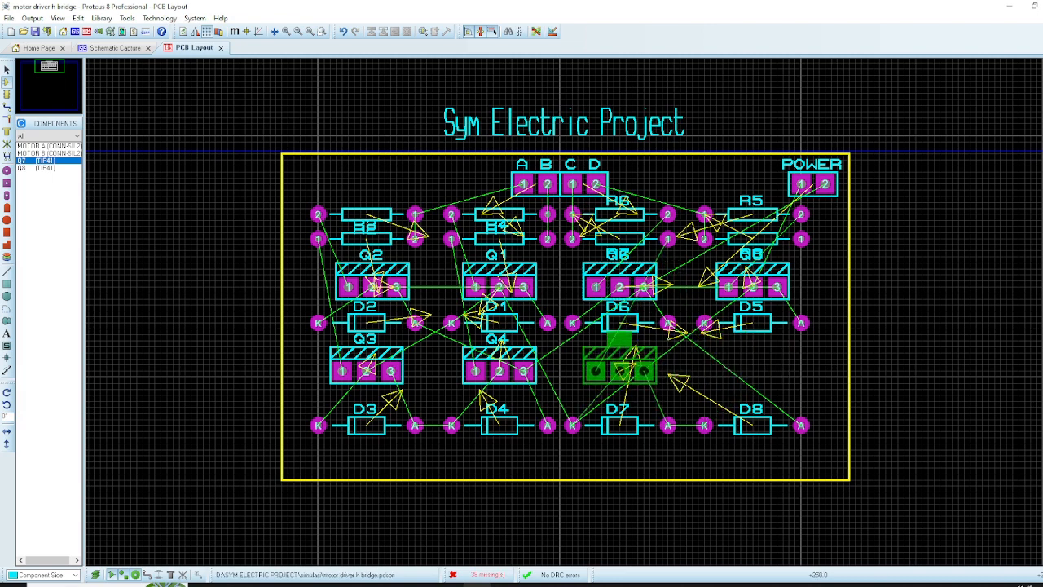
click(620, 370)
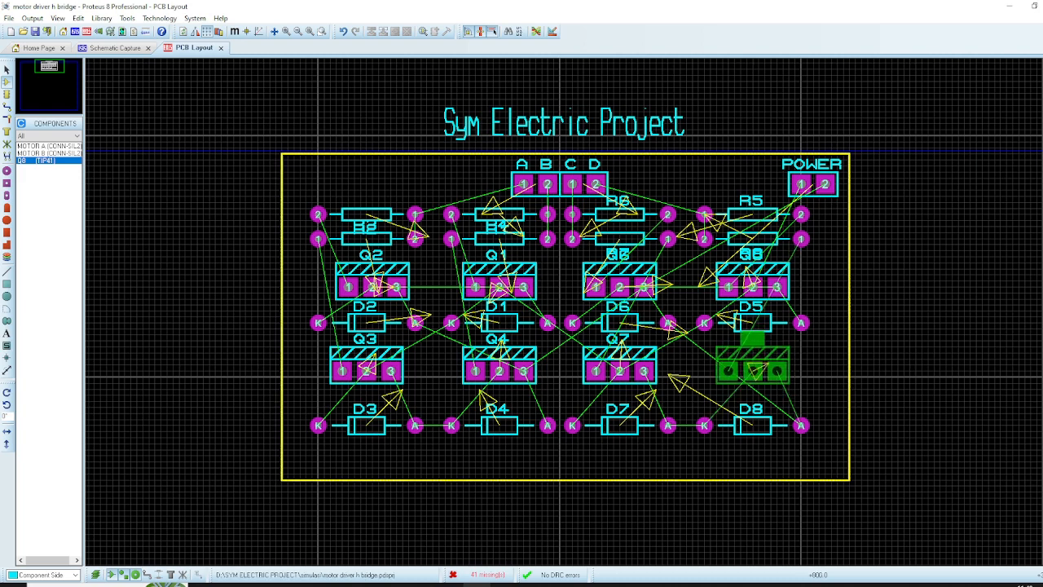
click(752, 371)
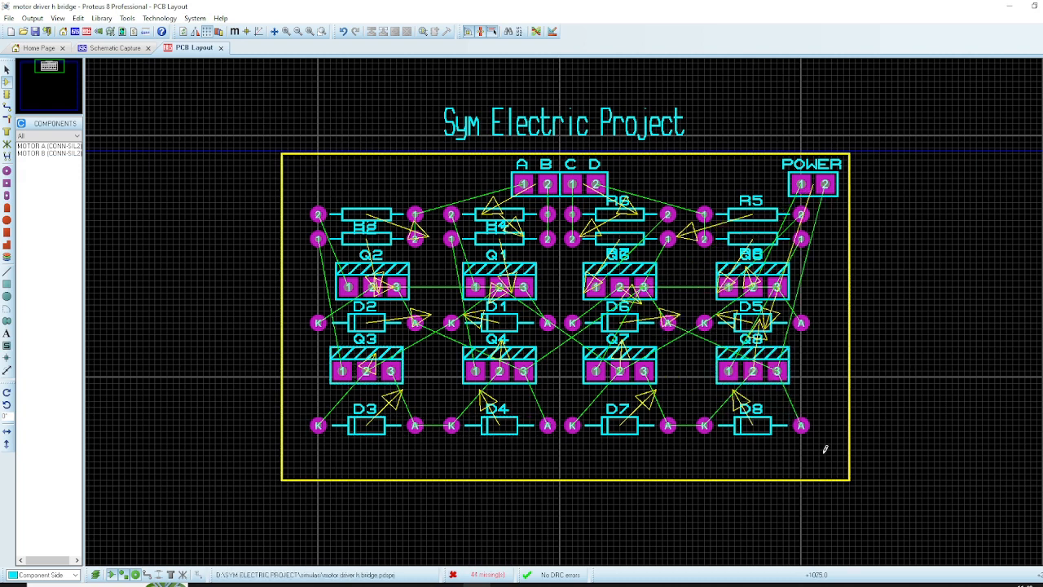
Move the D3, D4, D7 and D8 row slightly up, closer to the lower transistor row
drag(823, 451, 281, 395)
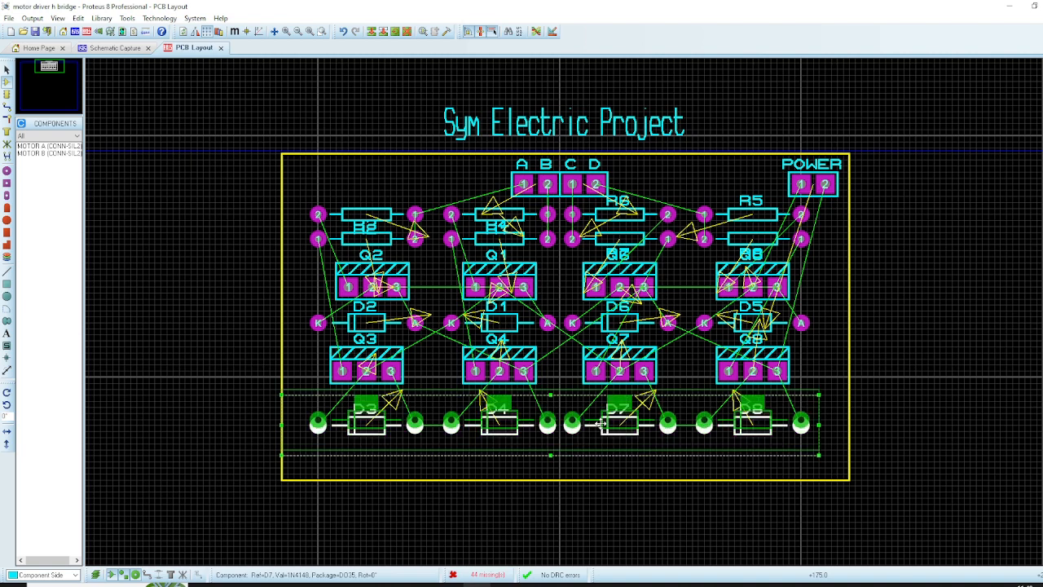
drag(601, 422, 625, 418)
click(612, 460)
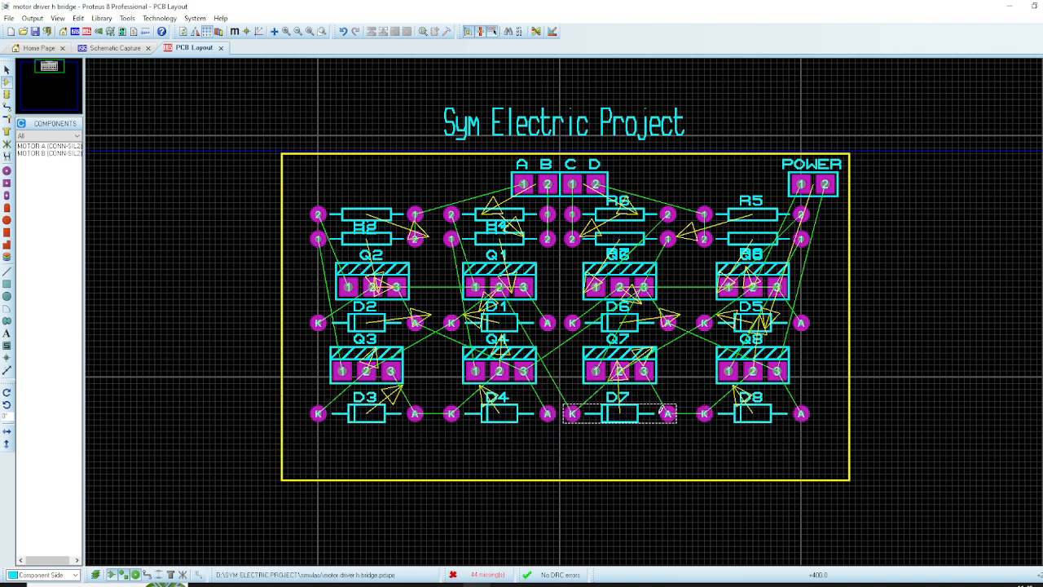
Shift diode D7 slightly towards D8 and diode D4 slightly towards D3, keeping both in their row
right_click(668, 408)
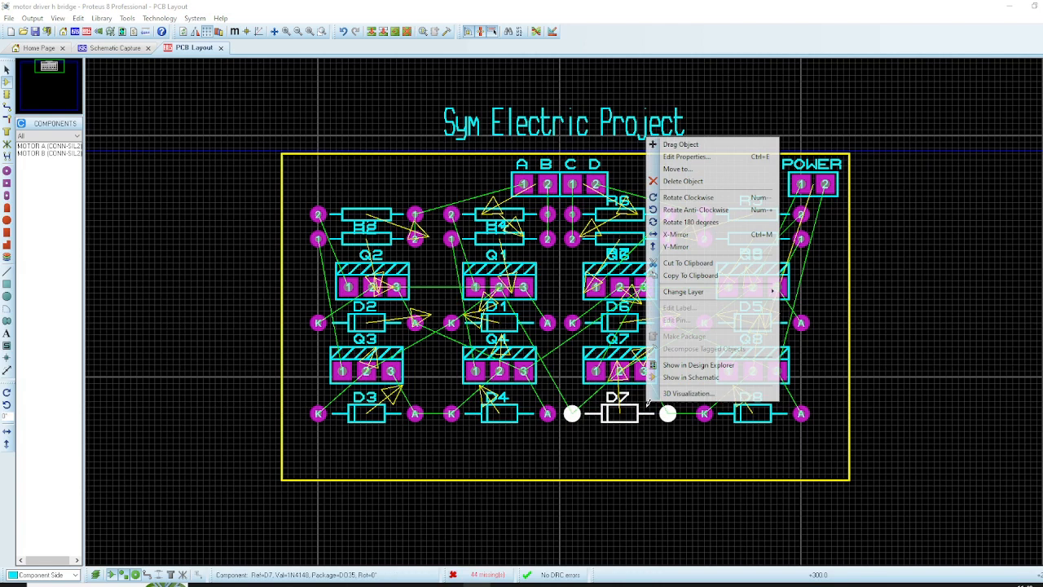
click(676, 145)
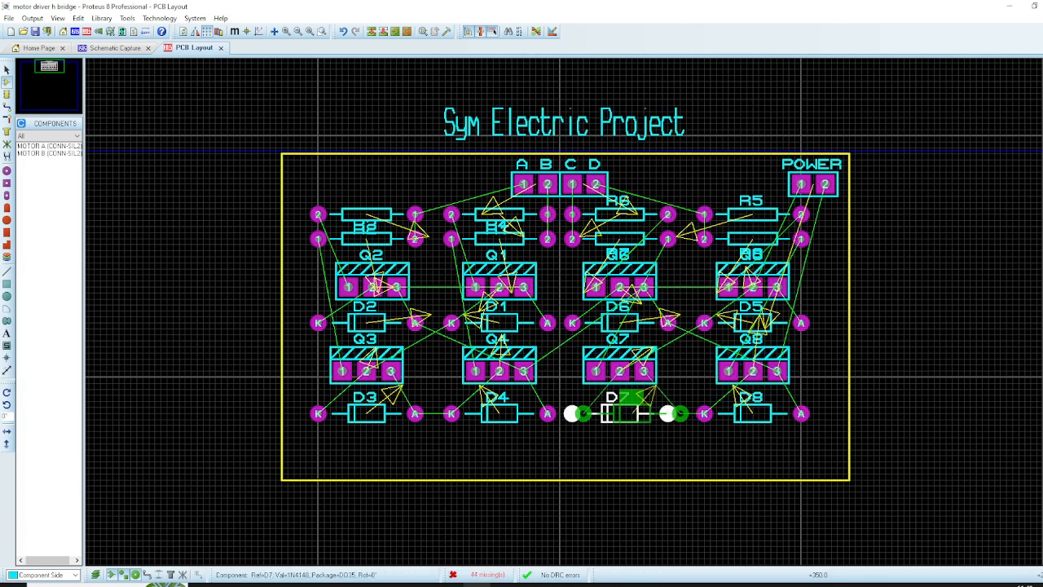
click(651, 413)
right_click(487, 412)
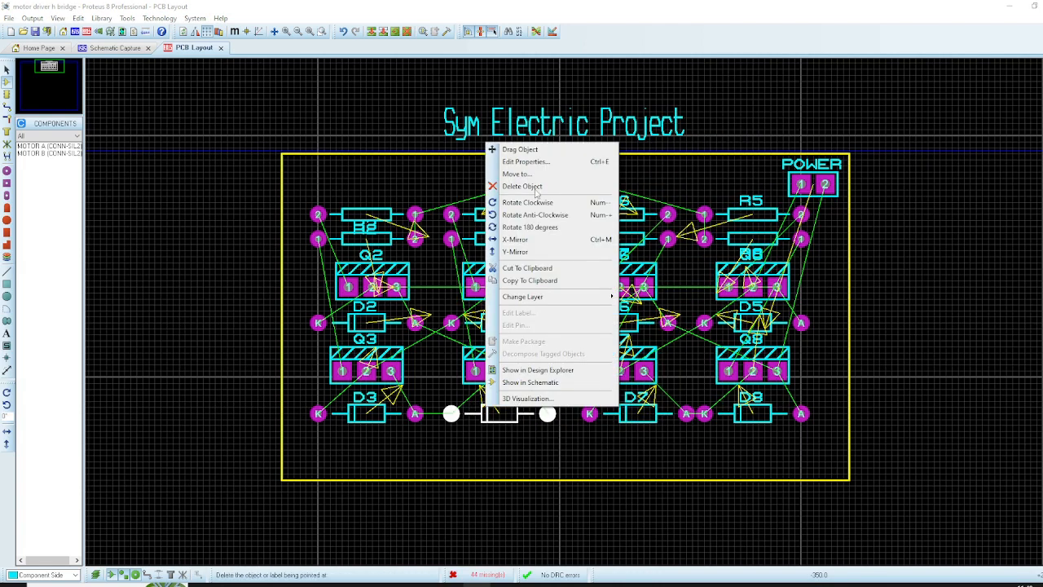
click(510, 148)
click(481, 408)
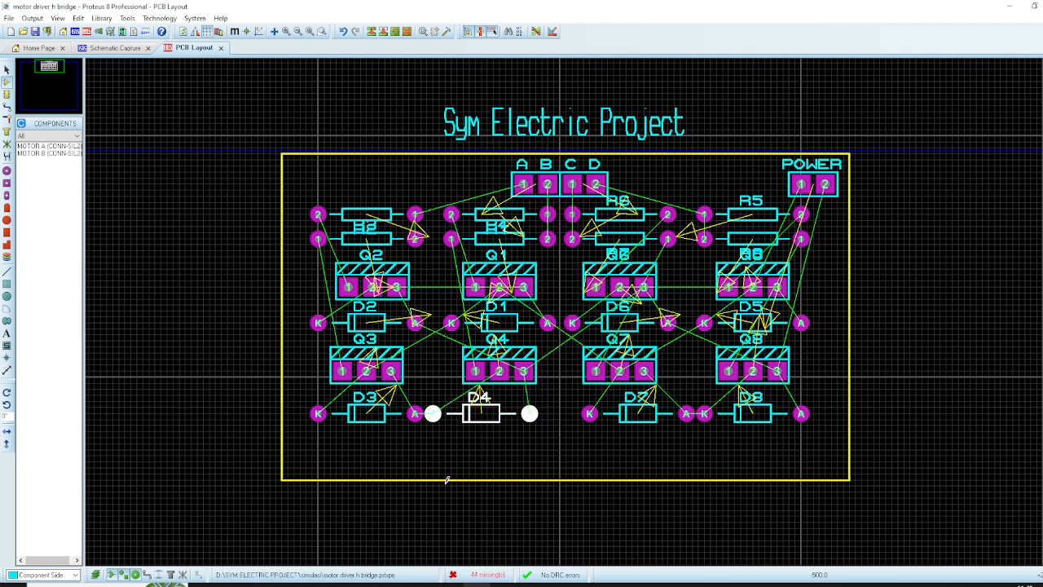
Place the MOTOR A connector below D3 and the MOTOR B connector below D8
click(37, 146)
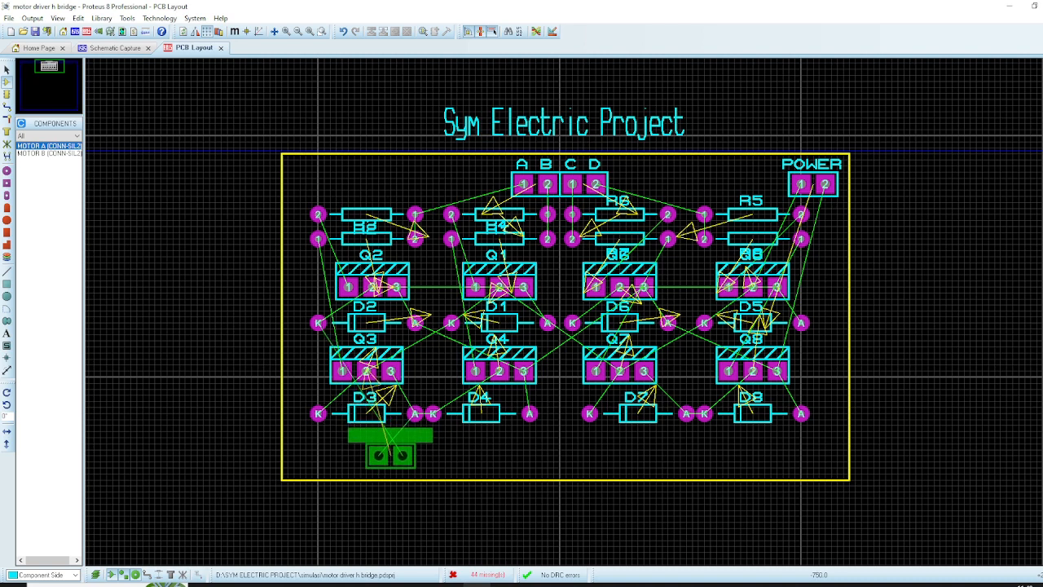
click(379, 456)
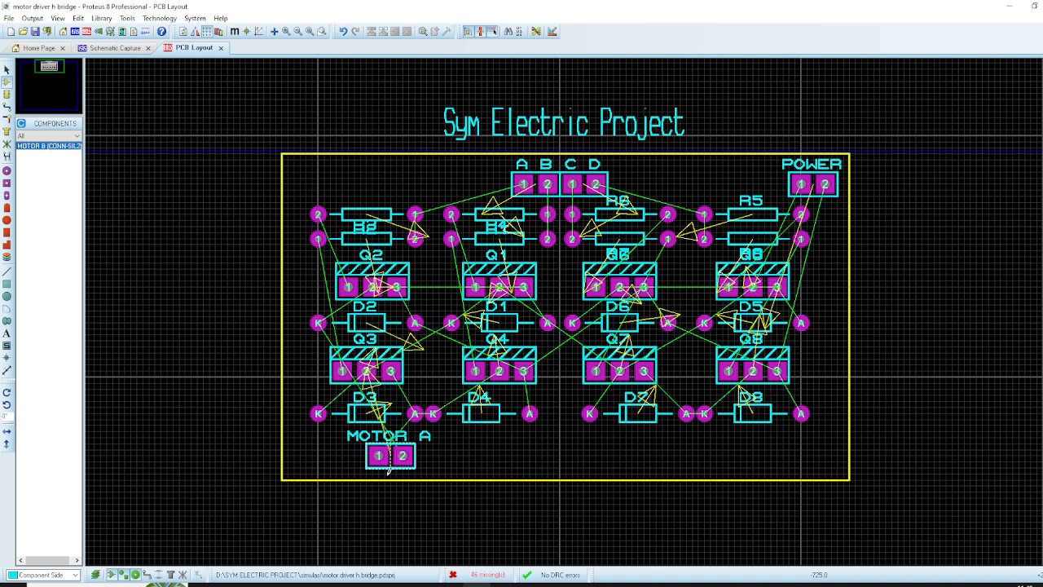
right_click(418, 452)
click(448, 457)
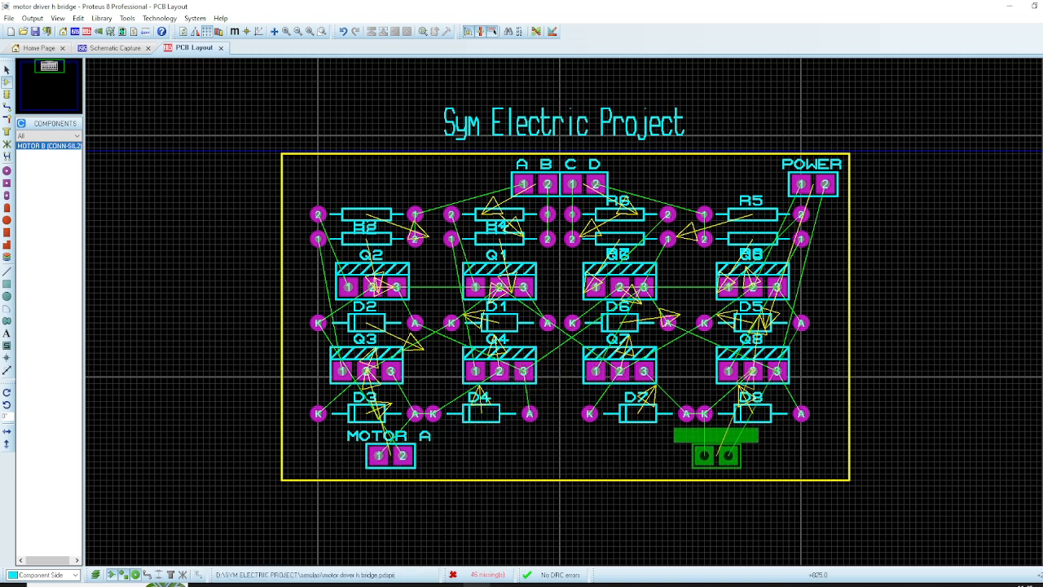
click(729, 450)
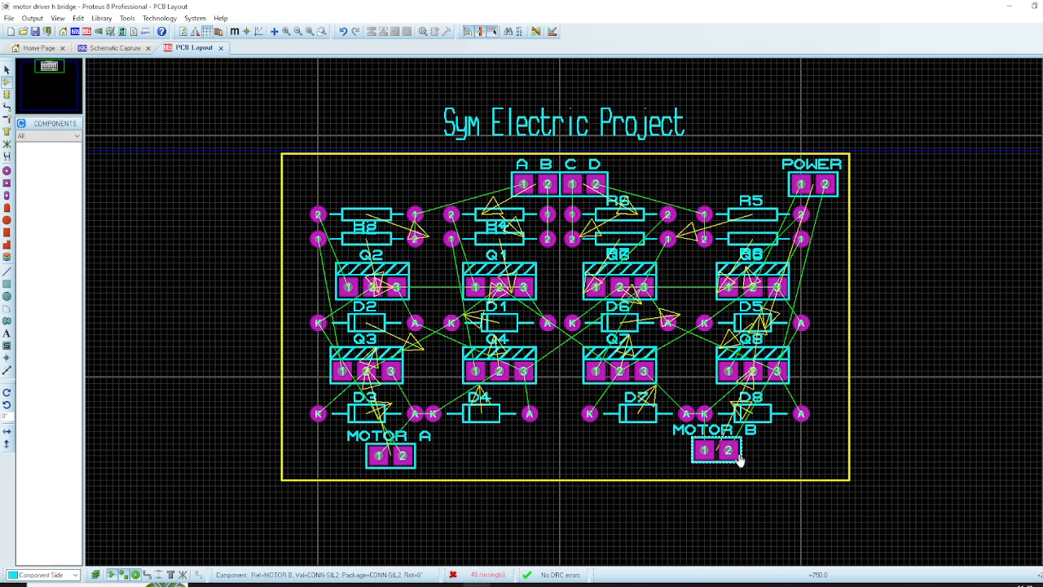
Rotate the MOTOR B and MOTOR A connectors by 180 degrees
right_click(735, 453)
click(795, 269)
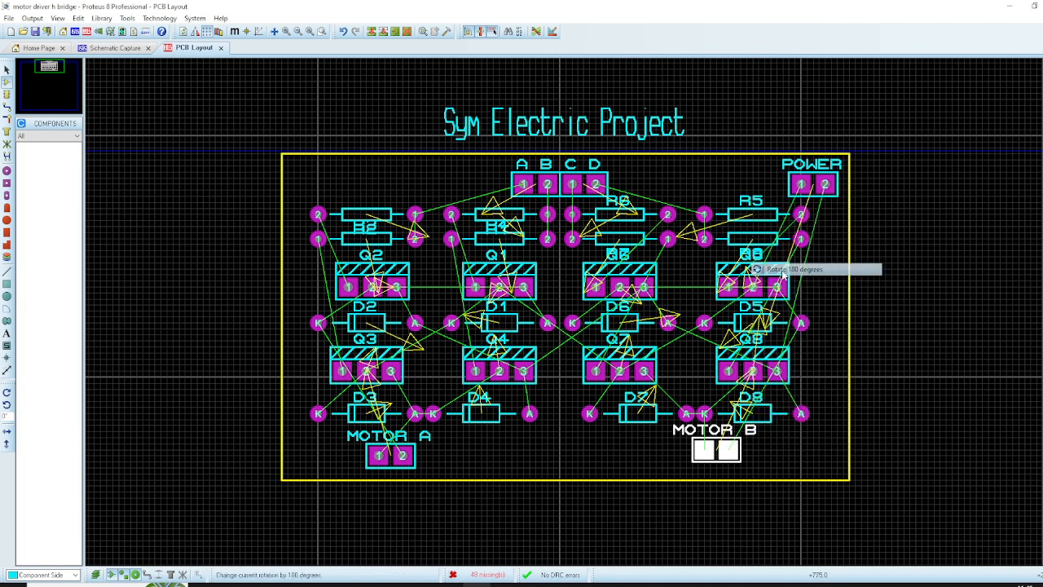
right_click(420, 453)
click(470, 274)
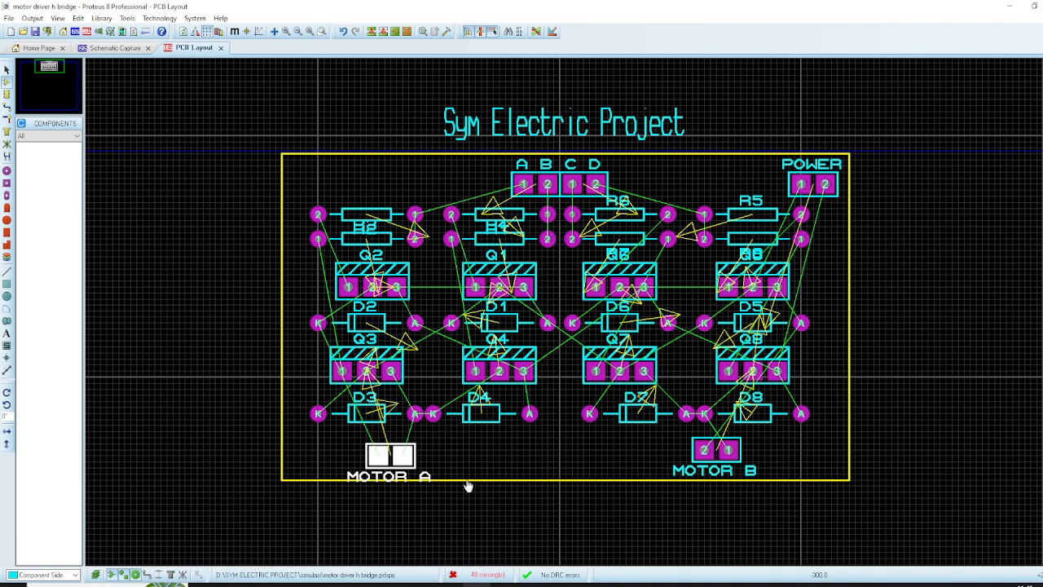
Move the MOTOR A and MOTOR B connectors slightly up so their labels sit inside the board edge
right_click(420, 451)
click(456, 186)
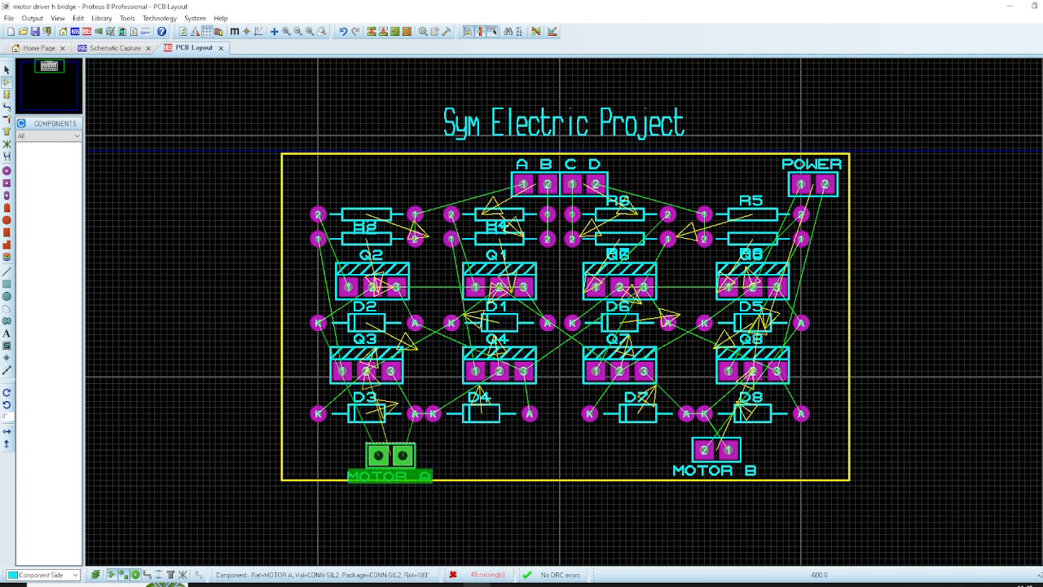
click(391, 444)
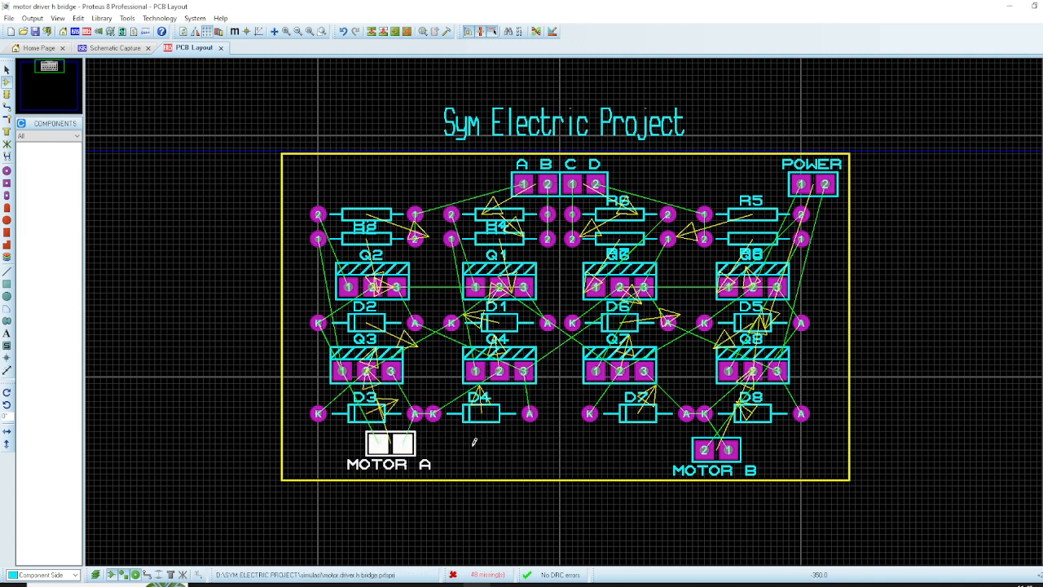
right_click(743, 449)
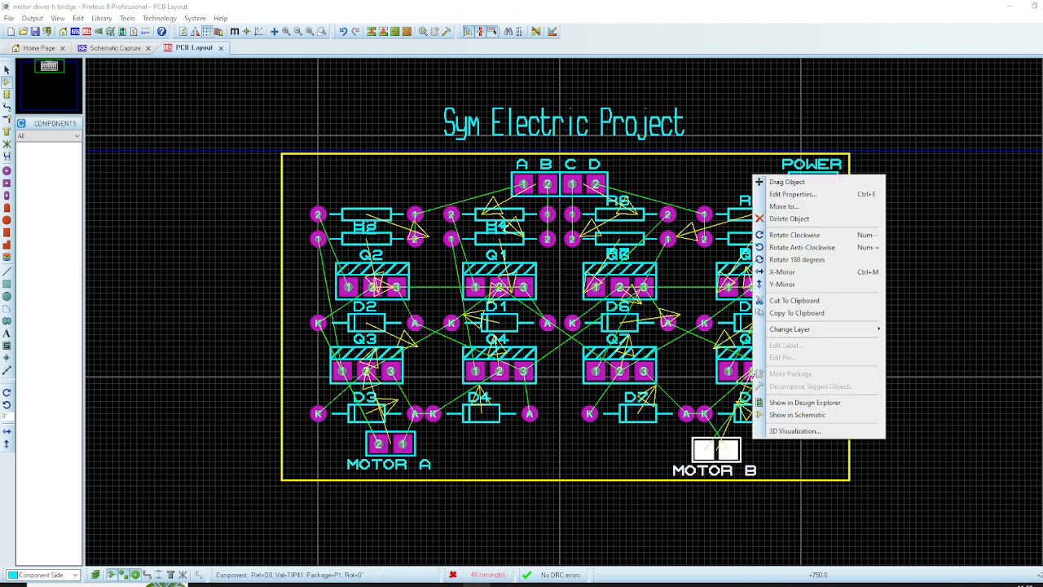
click(786, 182)
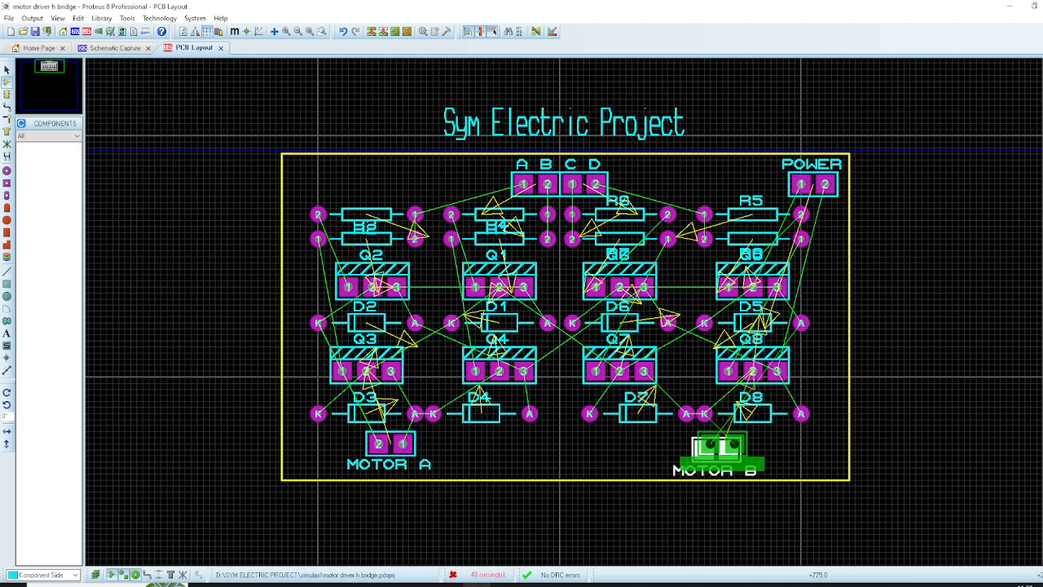
click(715, 445)
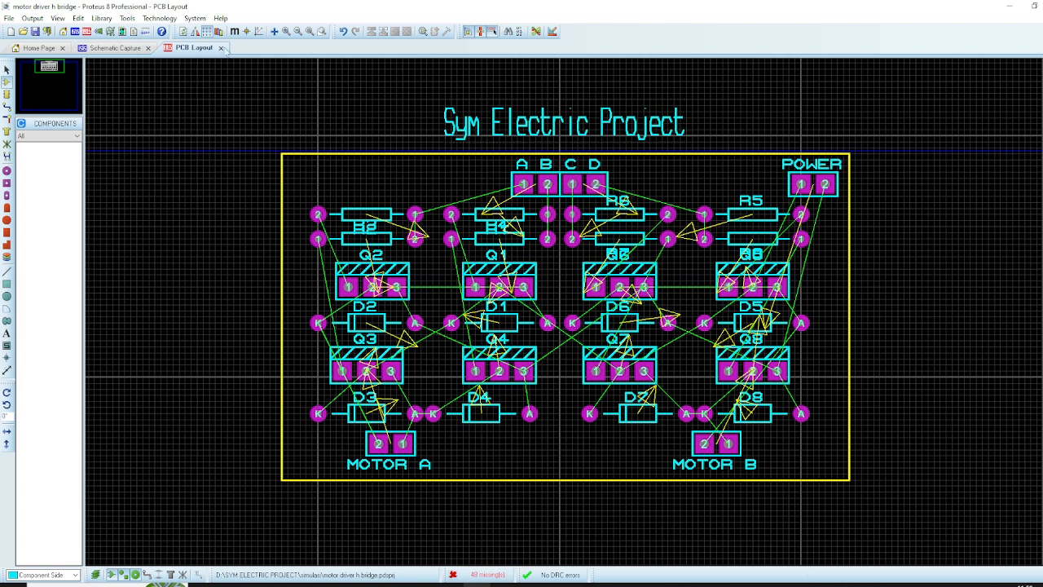
Check the autorouting layer assignments of the POWER and SIGNAL net classes in the Design Rule Manager
click(117, 48)
click(199, 49)
click(553, 32)
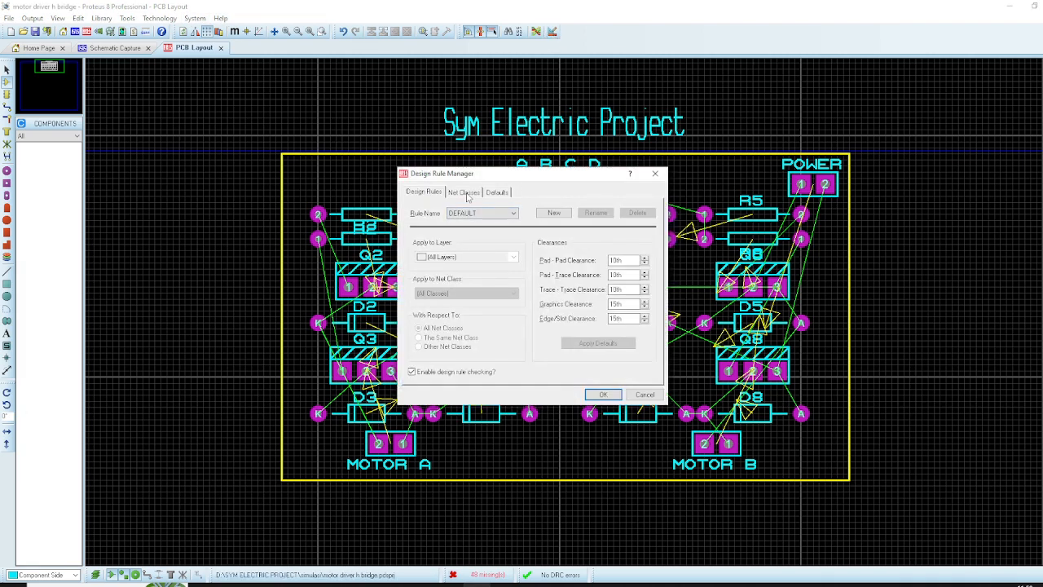
click(464, 193)
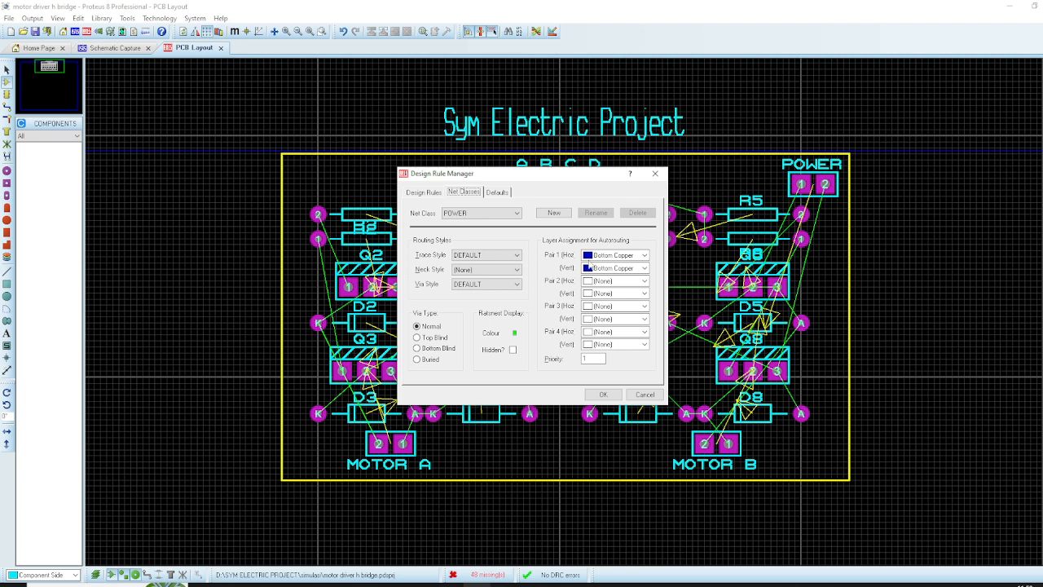
click(505, 216)
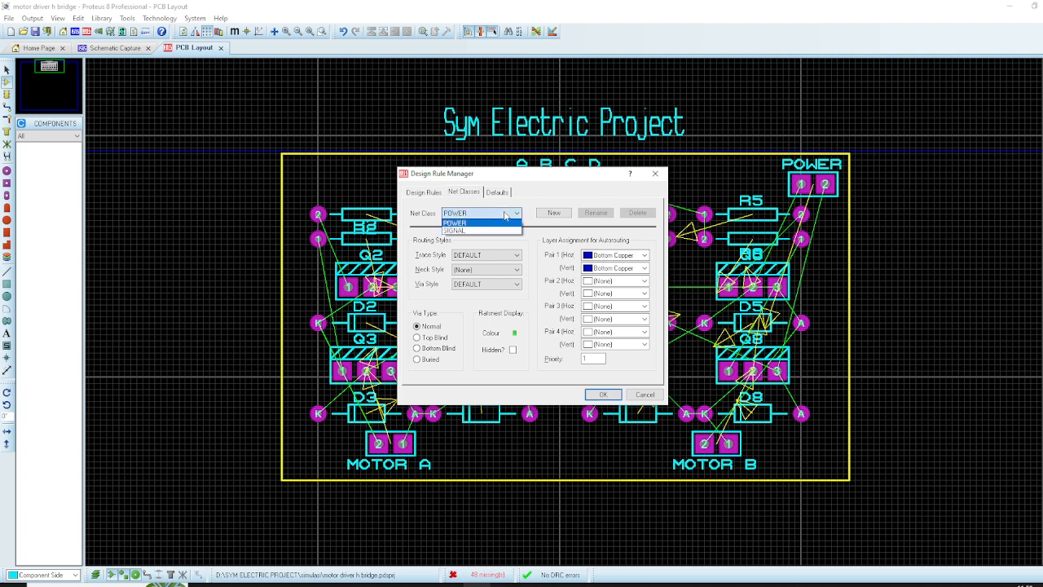
click(501, 236)
click(484, 217)
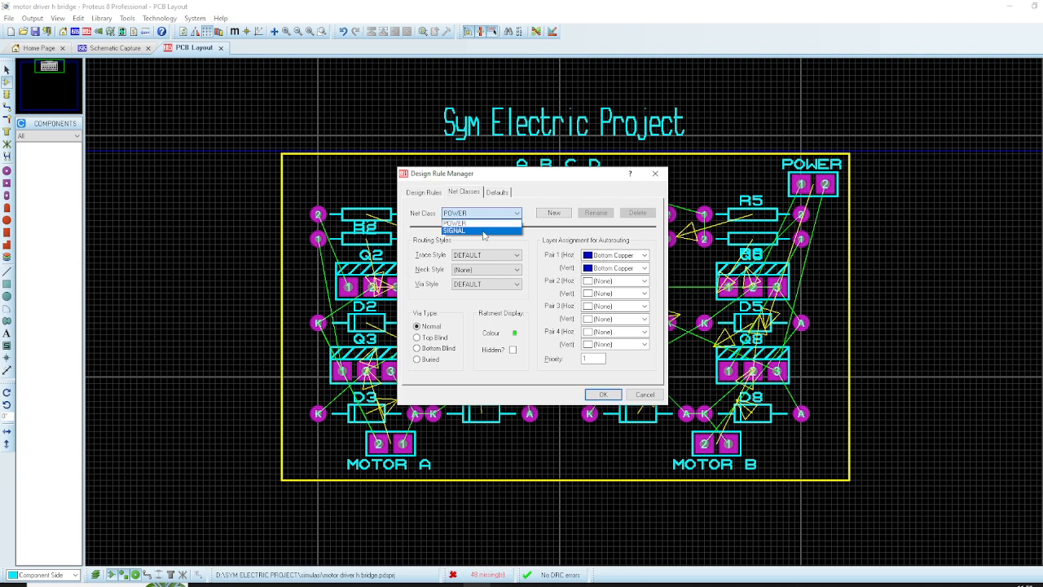
click(486, 233)
click(615, 270)
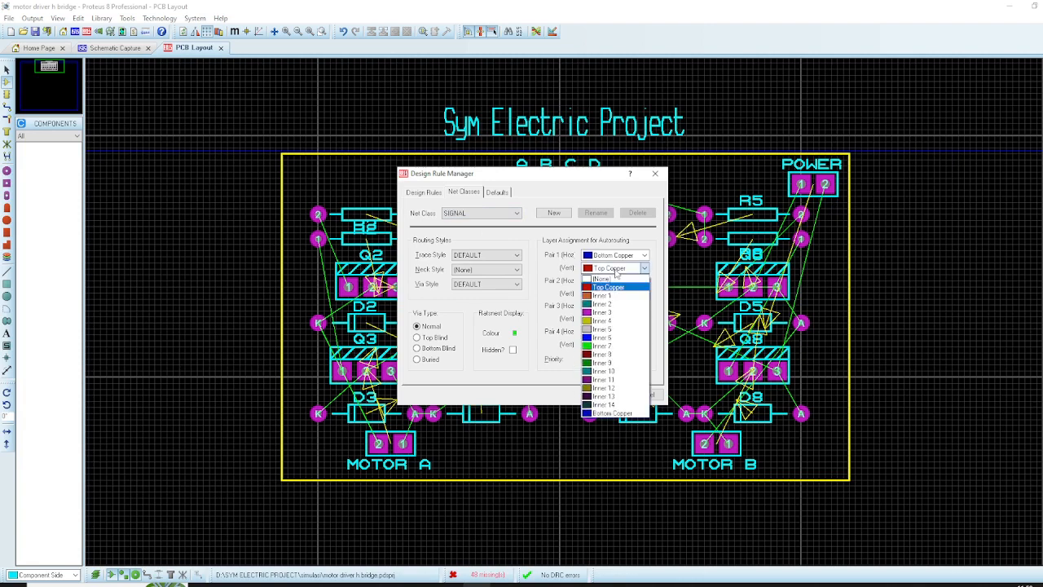
click(615, 275)
click(603, 394)
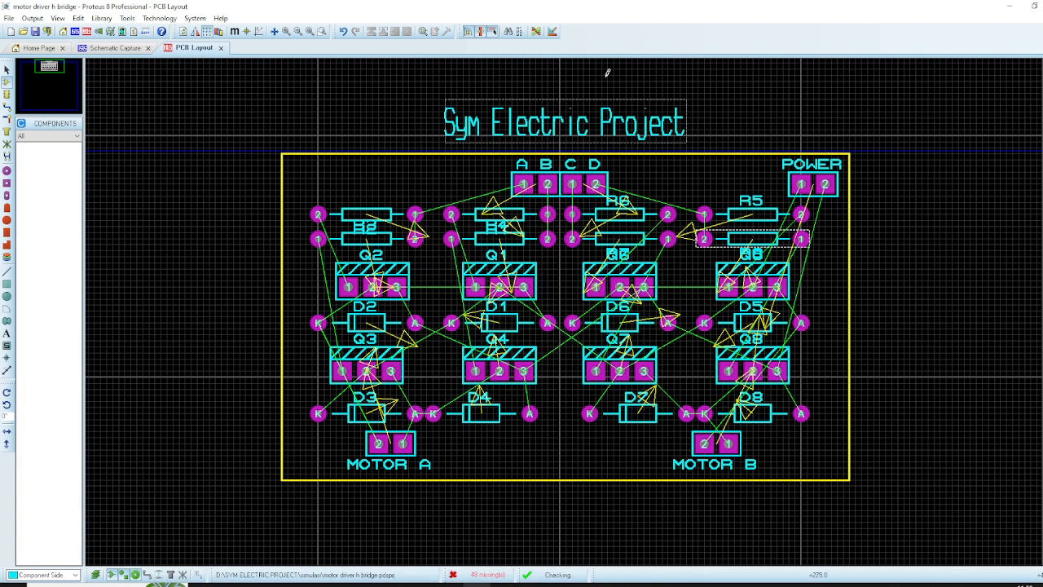
Autoroute the board with the basic automatic schedule and the default routing settings
click(537, 31)
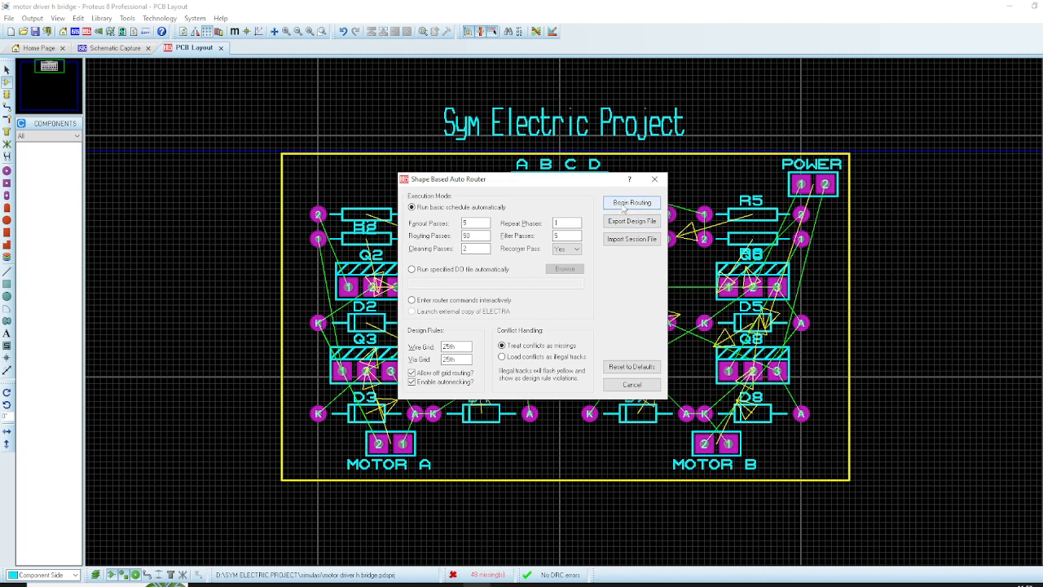
click(628, 203)
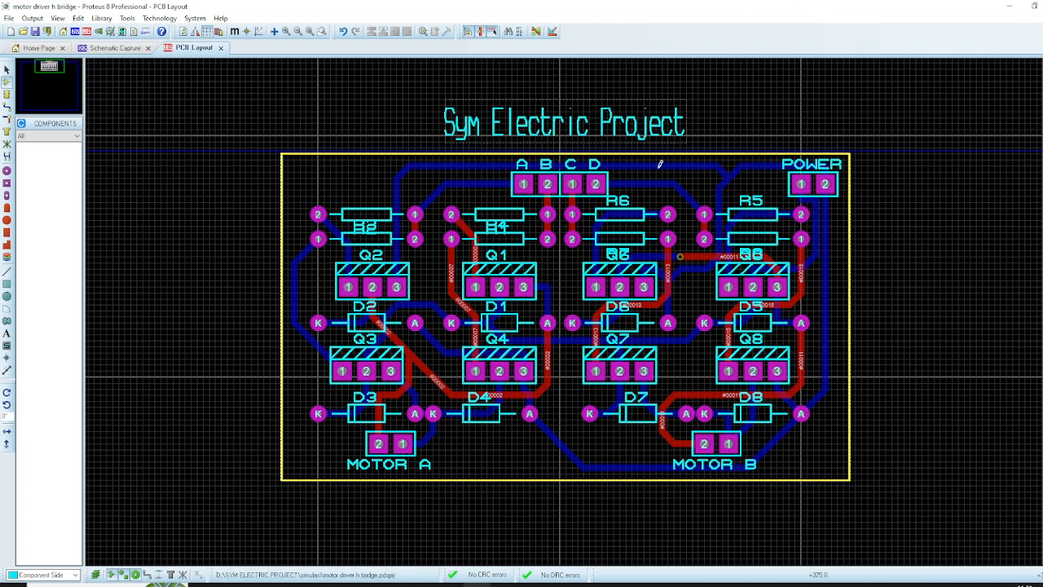
Render the routed board in 3D and inspect the whole assembly from above
click(97, 33)
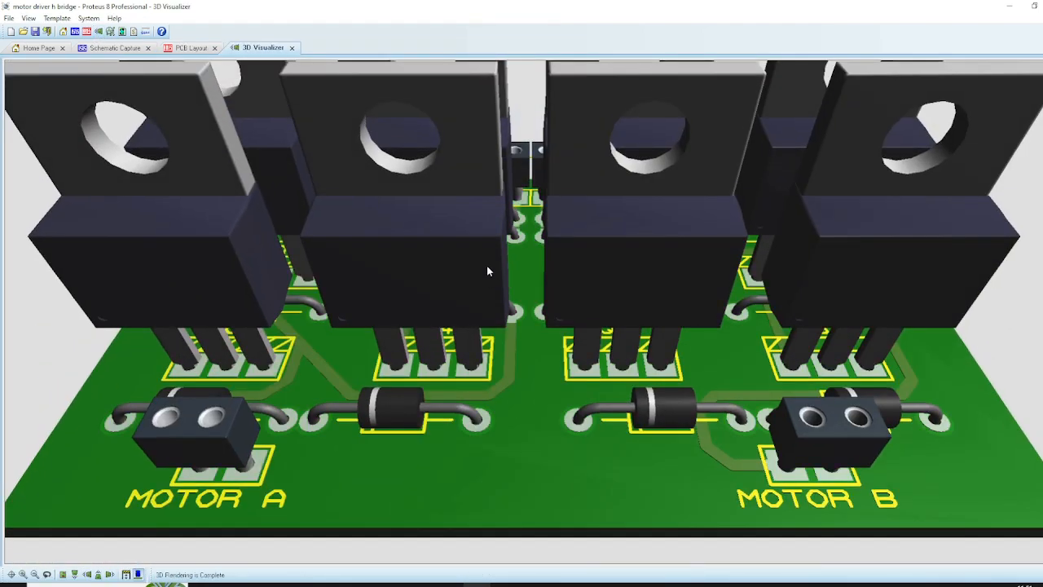
drag(568, 211, 538, 312)
scroll(537, 312, down, 4)
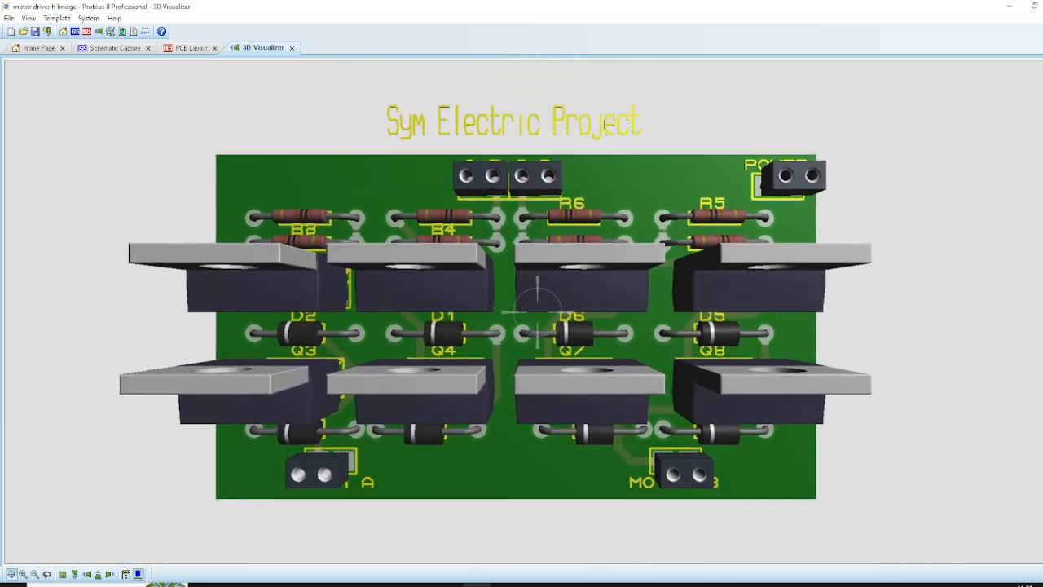
right_click(538, 312)
drag(530, 337, 538, 312)
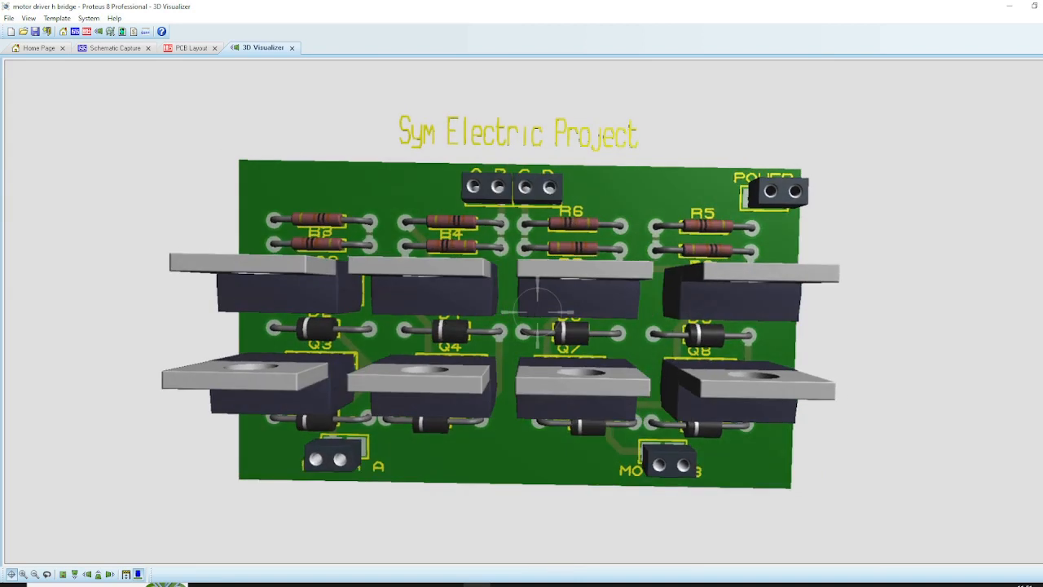
click(538, 312)
Review the routed PCB layout and the schematic, and return to the 3D view
click(188, 49)
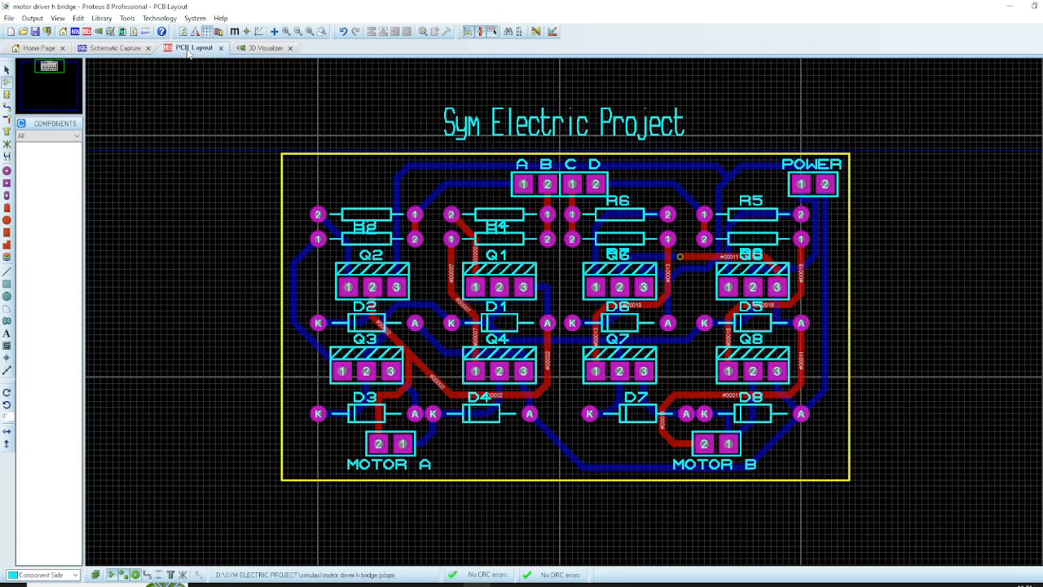
click(123, 48)
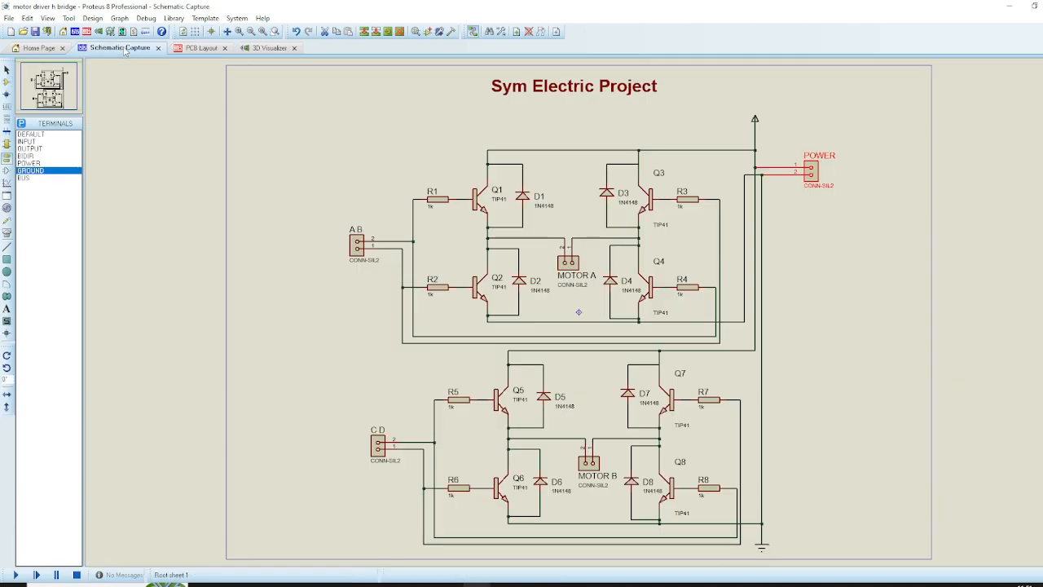
click(188, 48)
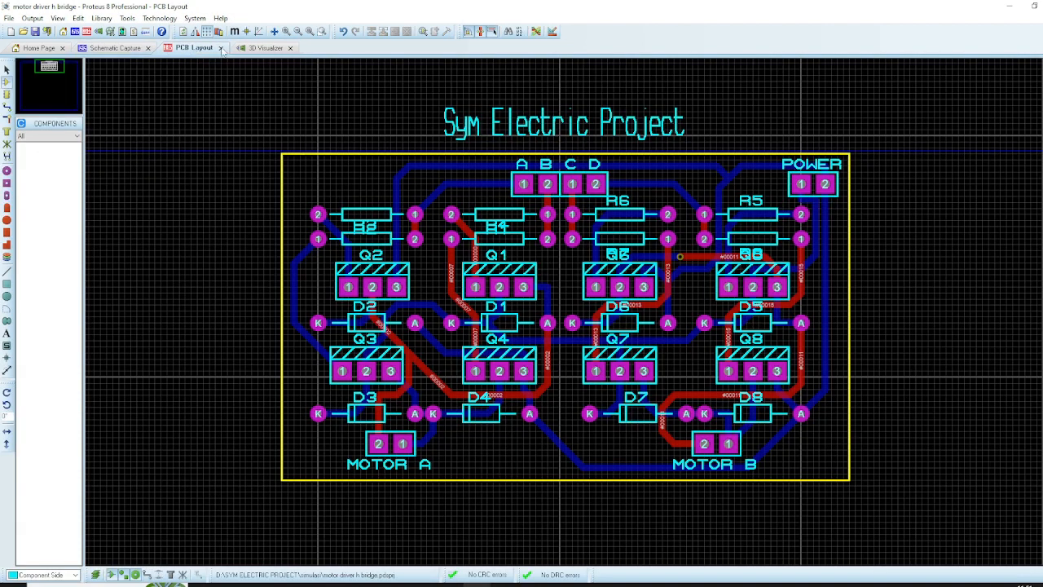
click(264, 48)
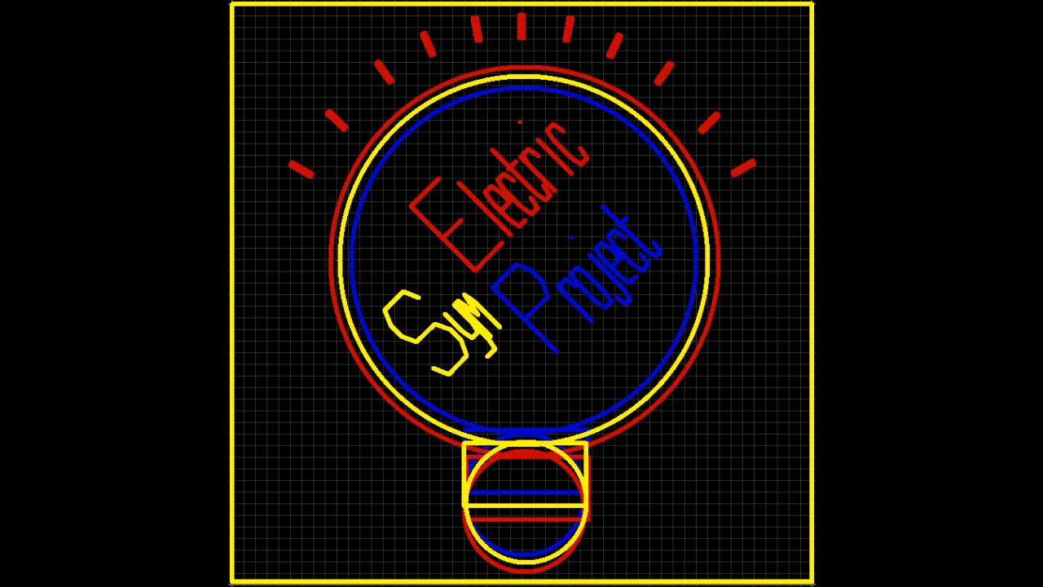